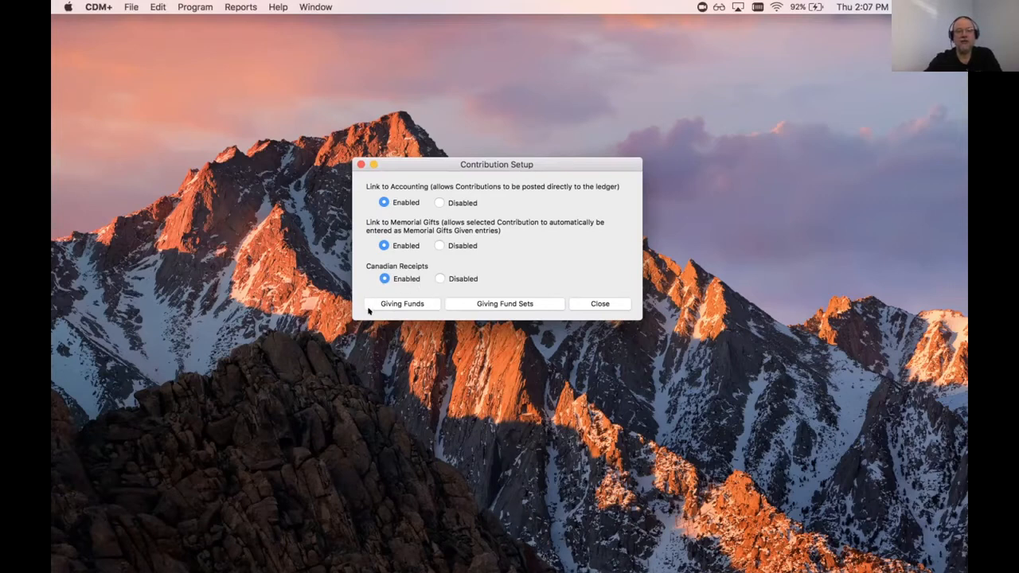
Step: Show the Giving Funds list with each fund's inactive status, default fund and accounts
click(401, 303)
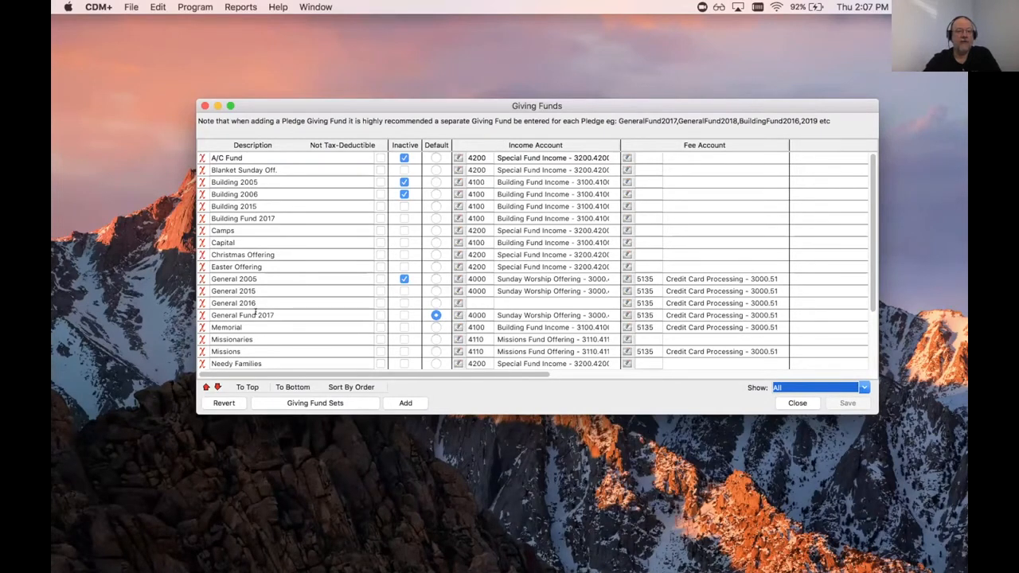
scroll(314, 317, down, 5)
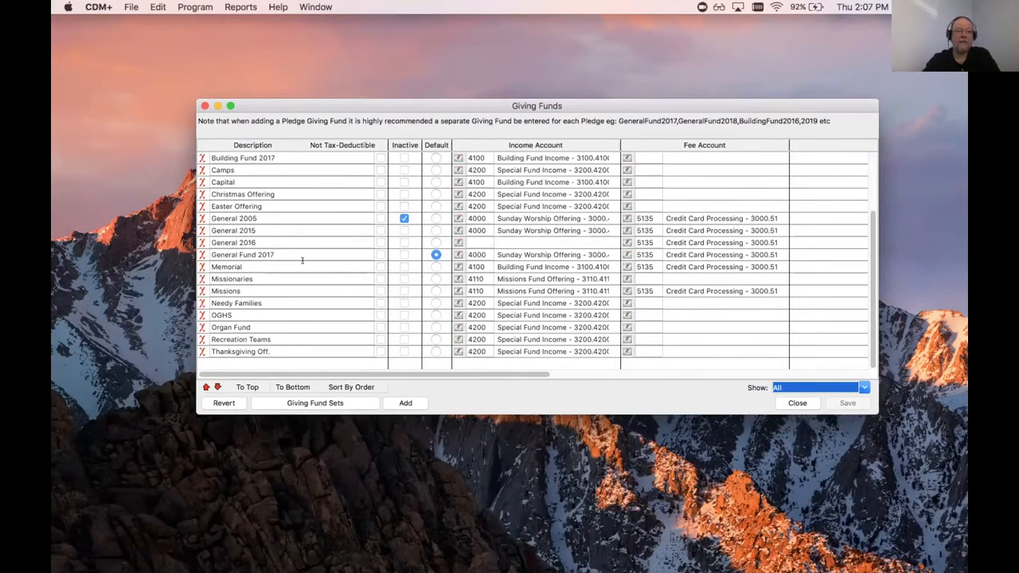
scroll(302, 261, up, 3)
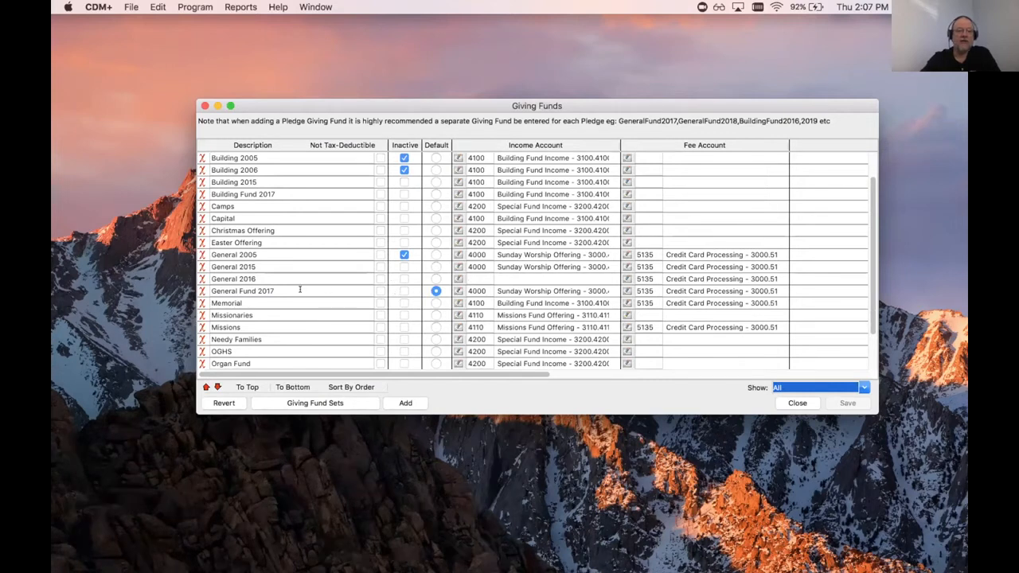
drag(281, 291, 206, 292)
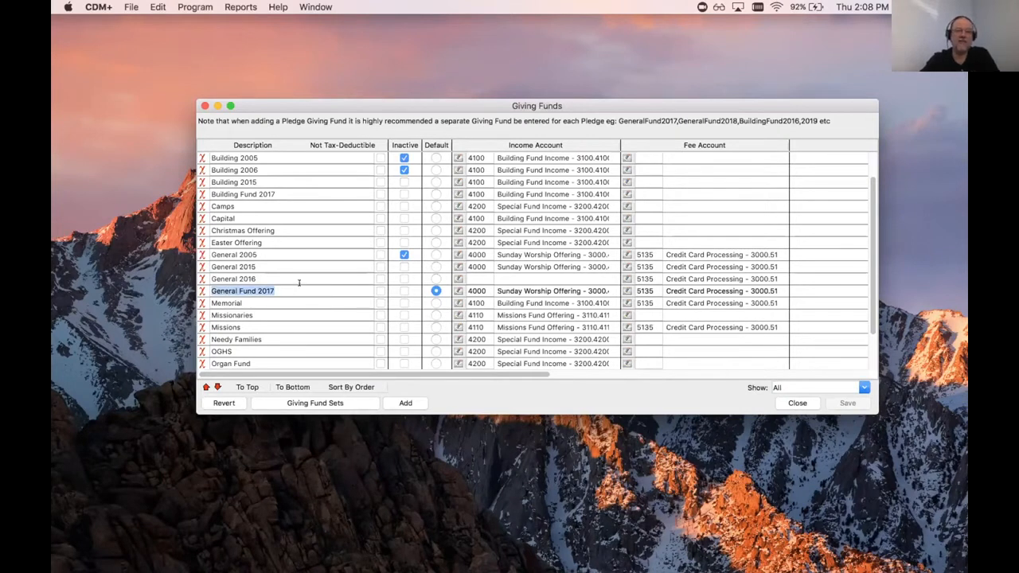
scroll(256, 166, down, 2)
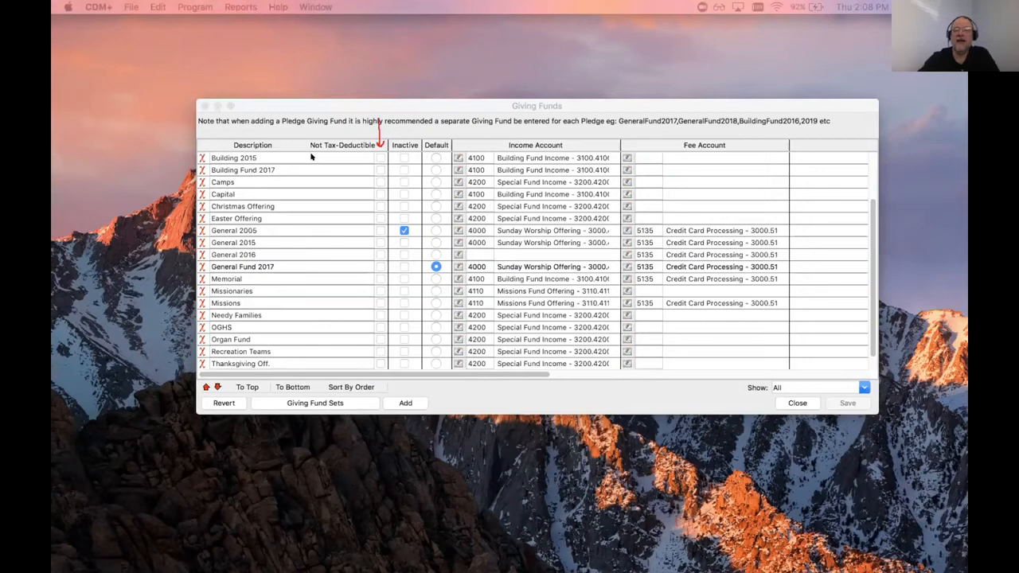
drag(436, 111, 437, 134)
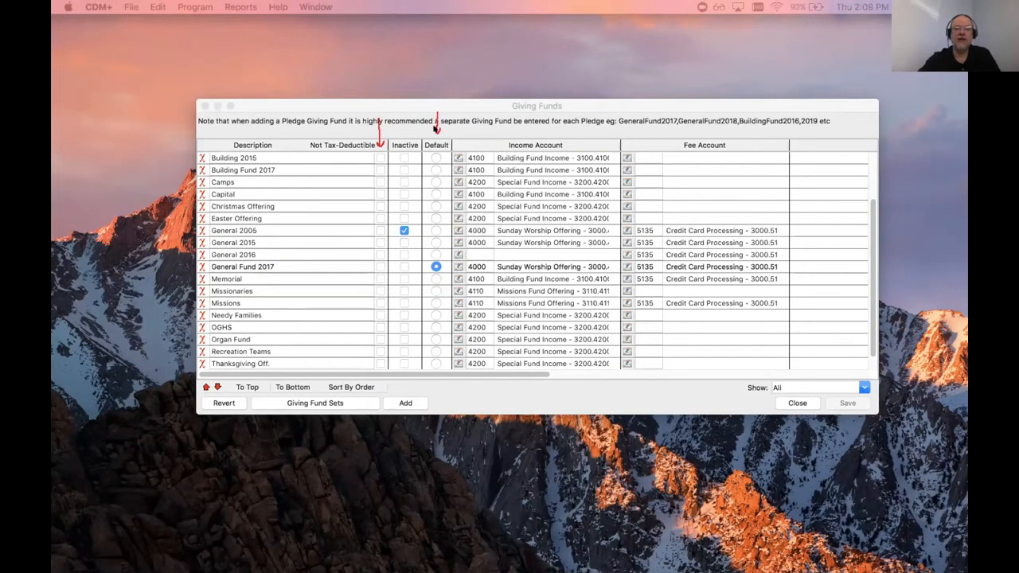
mouse_move(402, 104)
mouse_down()
mouse_move(403, 131)
mouse_move(411, 123)
mouse_up()
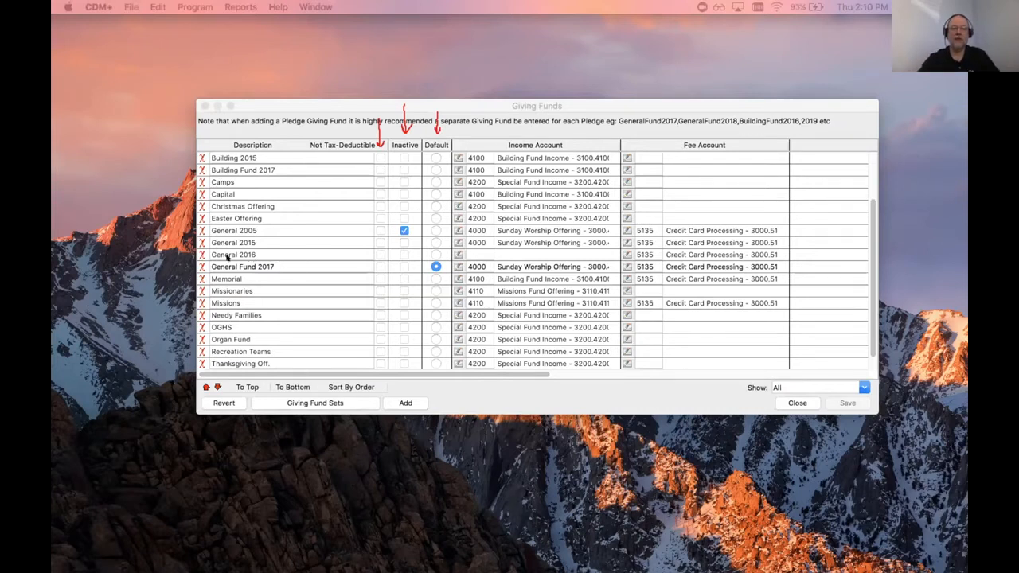
drag(286, 267, 357, 268)
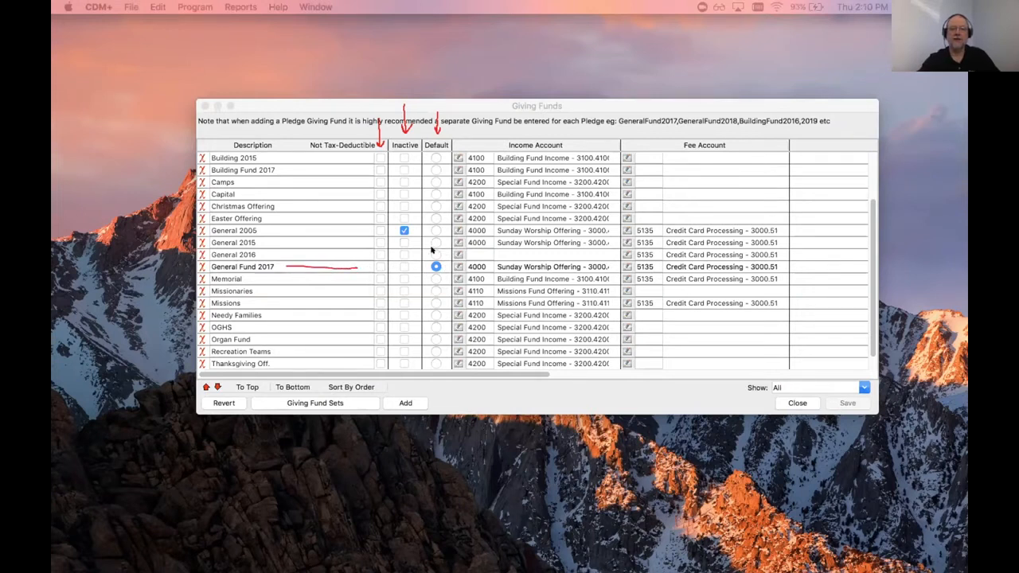
drag(428, 248, 462, 258)
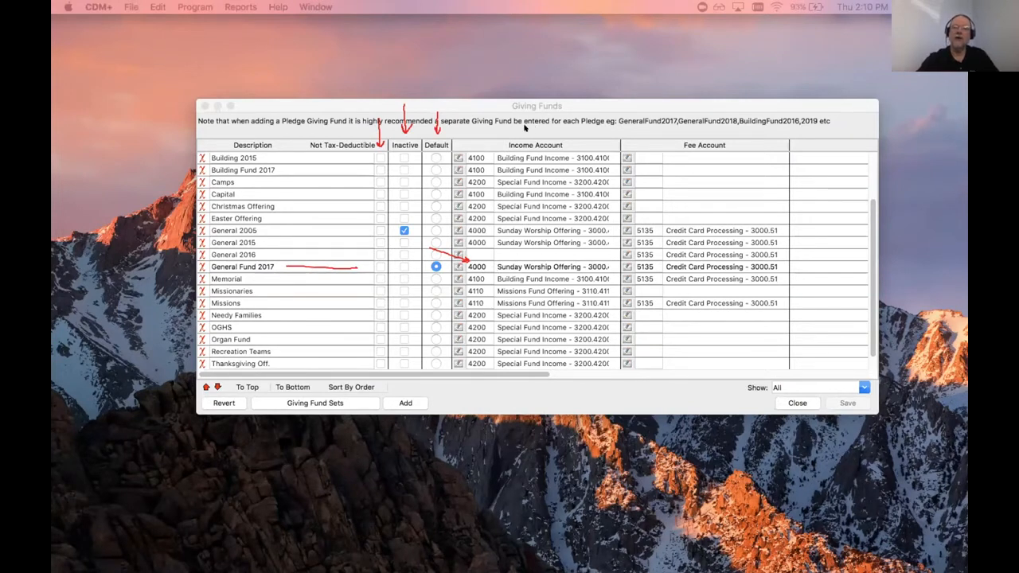
mouse_move(527, 114)
mouse_down()
mouse_move(530, 136)
mouse_move(539, 128)
mouse_up()
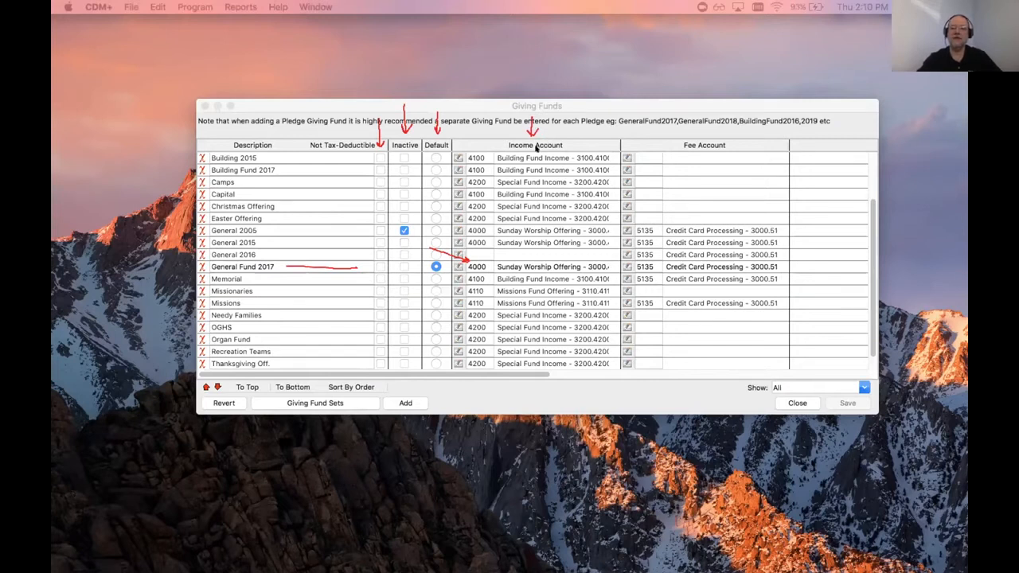
mouse_move(696, 110)
mouse_down()
mouse_move(696, 141)
mouse_move(701, 133)
mouse_up()
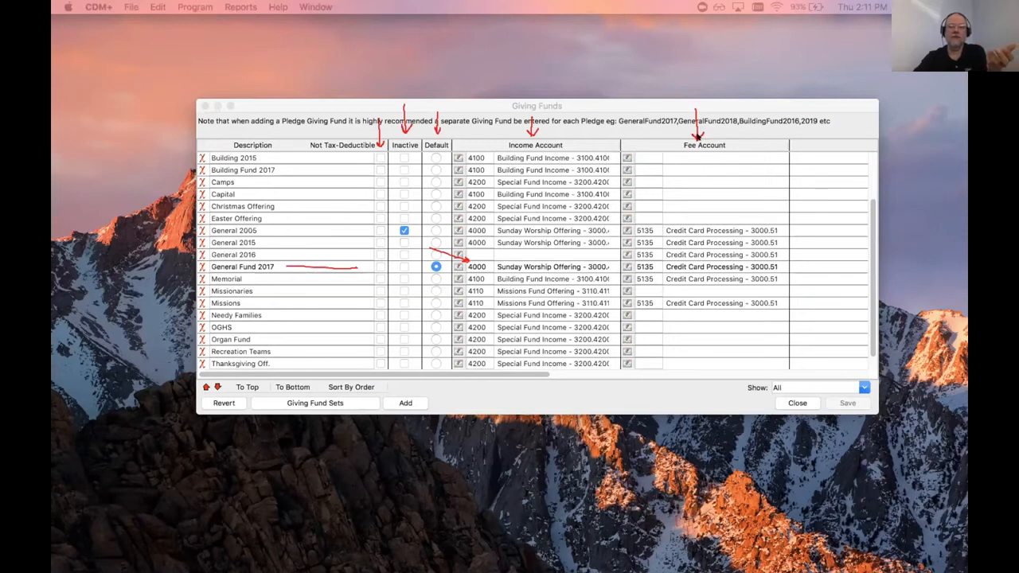
mouse_move(715, 140)
mouse_down()
mouse_move(726, 140)
mouse_move(676, 141)
mouse_move(725, 147)
mouse_up()
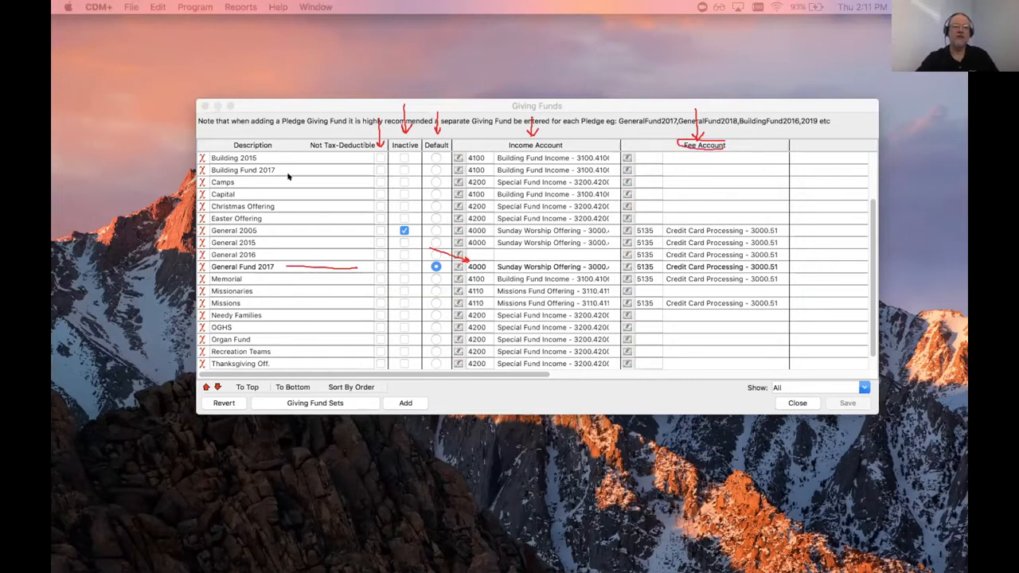
drag(293, 174, 337, 152)
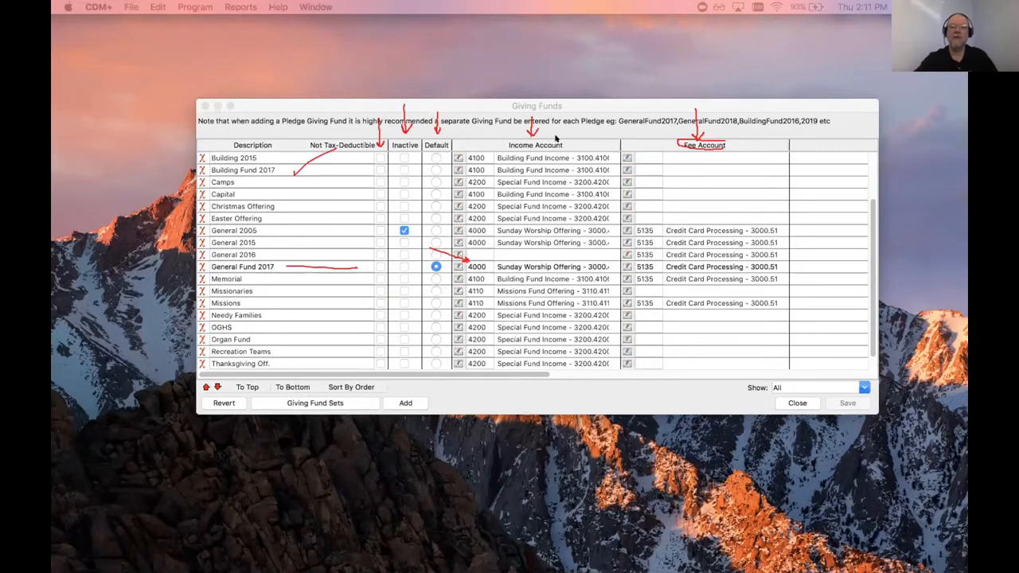
mouse_move(548, 139)
mouse_down()
mouse_move(495, 147)
mouse_move(556, 156)
mouse_move(527, 141)
mouse_up()
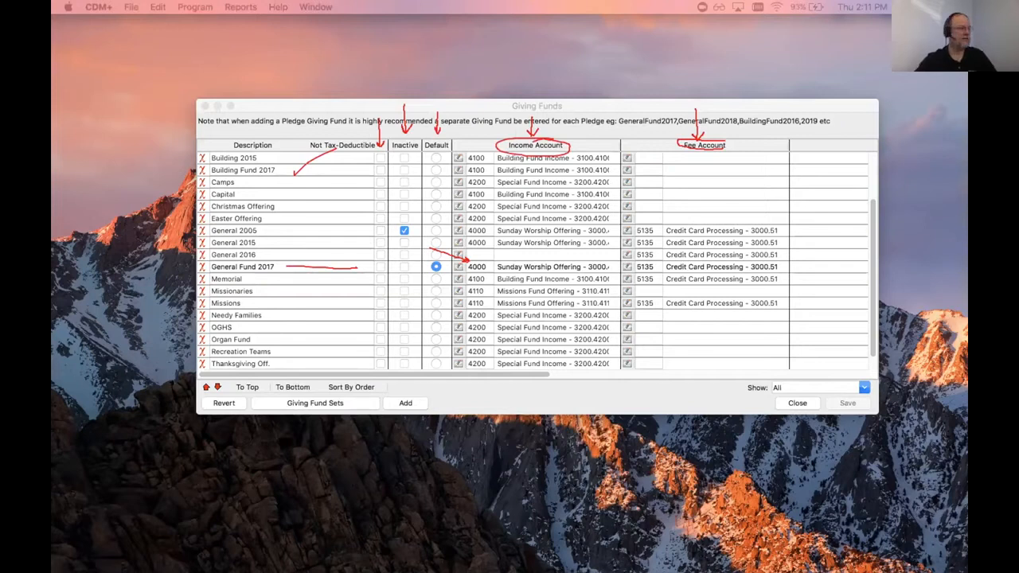
Step: Close Giving Funds and Contribution Setup, then open Contributions > Giving Unit Records
click(795, 403)
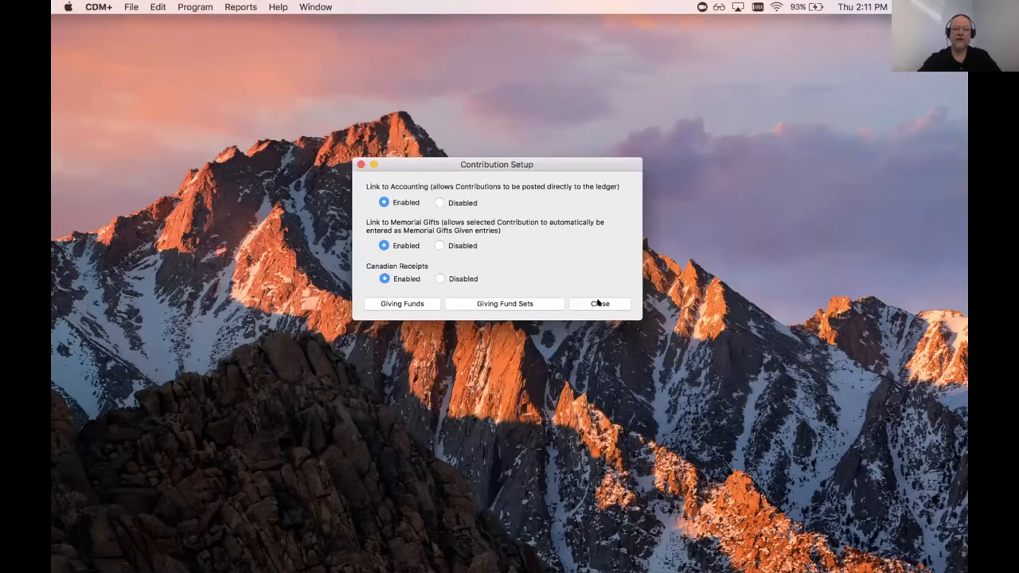
click(599, 304)
click(191, 8)
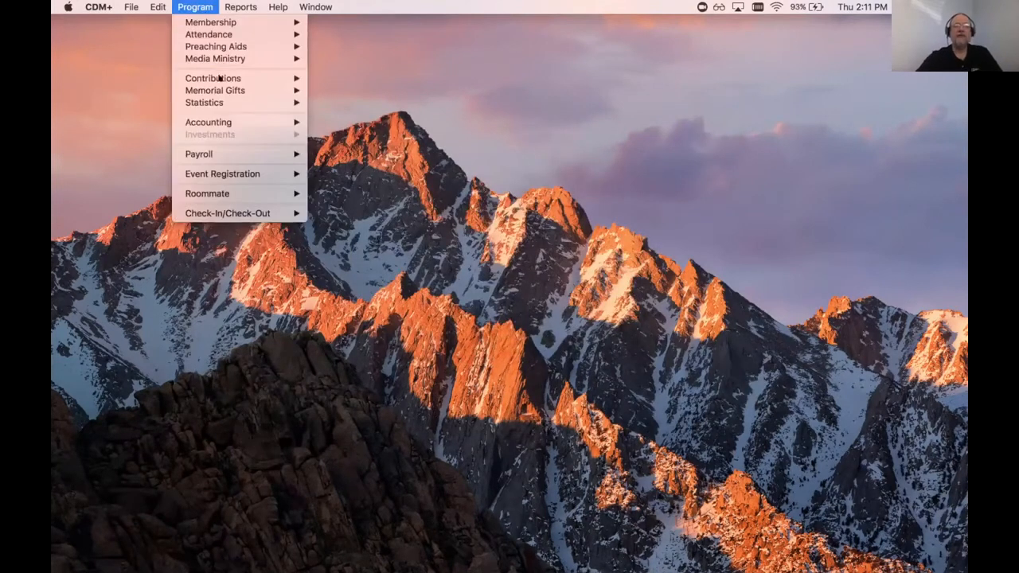
mouse_move(219, 78)
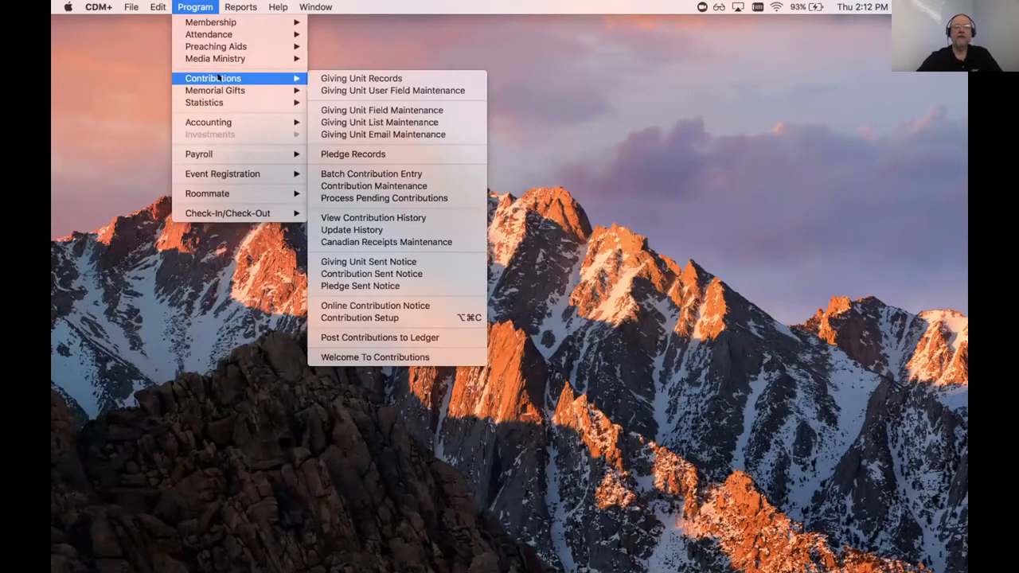
click(350, 78)
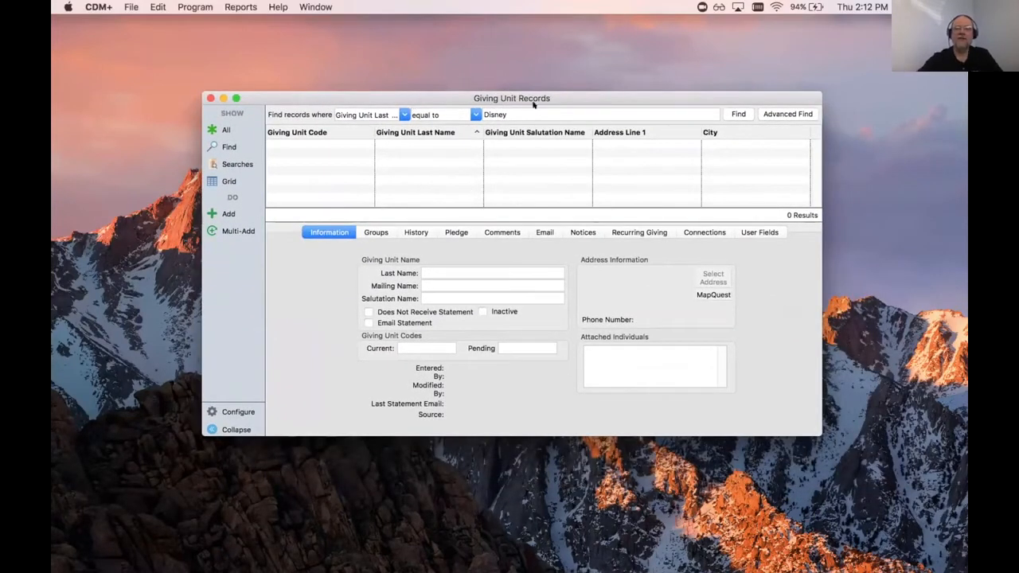
Step: Search giving units by Giving Unit Last Name to list the 2 matching households
click(731, 111)
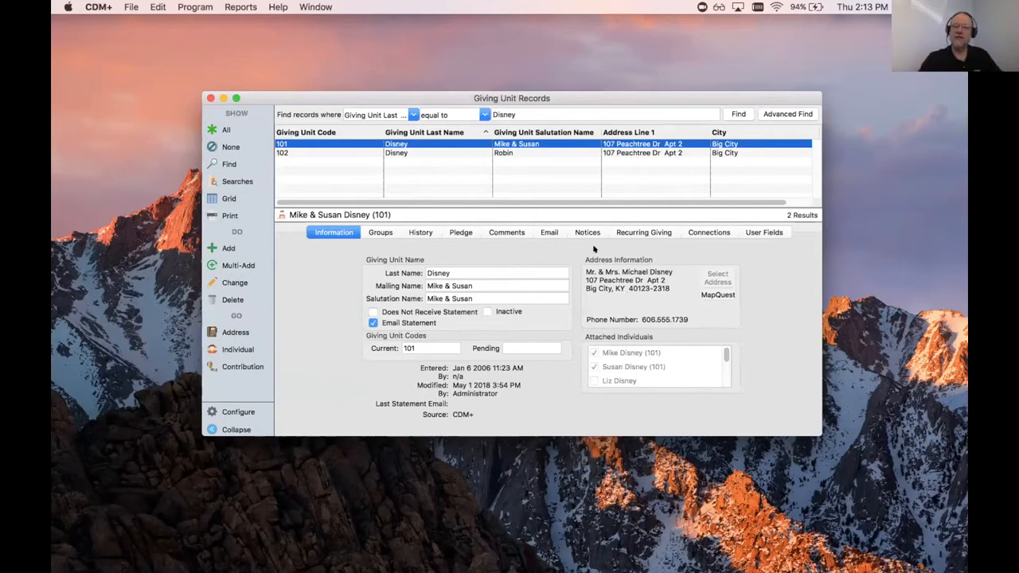
mouse_move(567, 249)
mouse_down()
mouse_move(576, 295)
mouse_move(652, 333)
mouse_move(699, 317)
mouse_up()
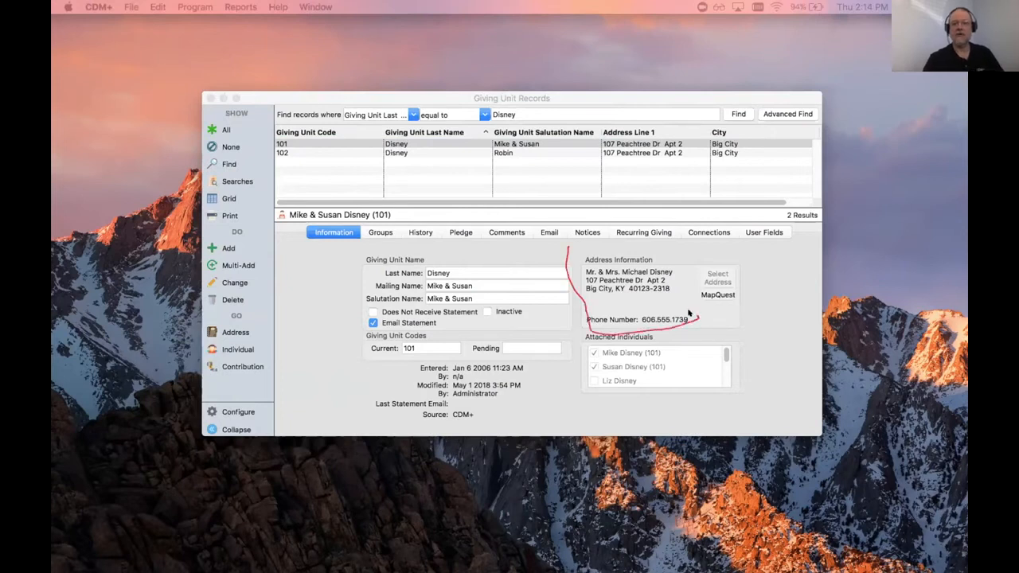
mouse_move(567, 243)
mouse_down()
mouse_move(820, 306)
mouse_move(669, 333)
mouse_move(650, 322)
mouse_up()
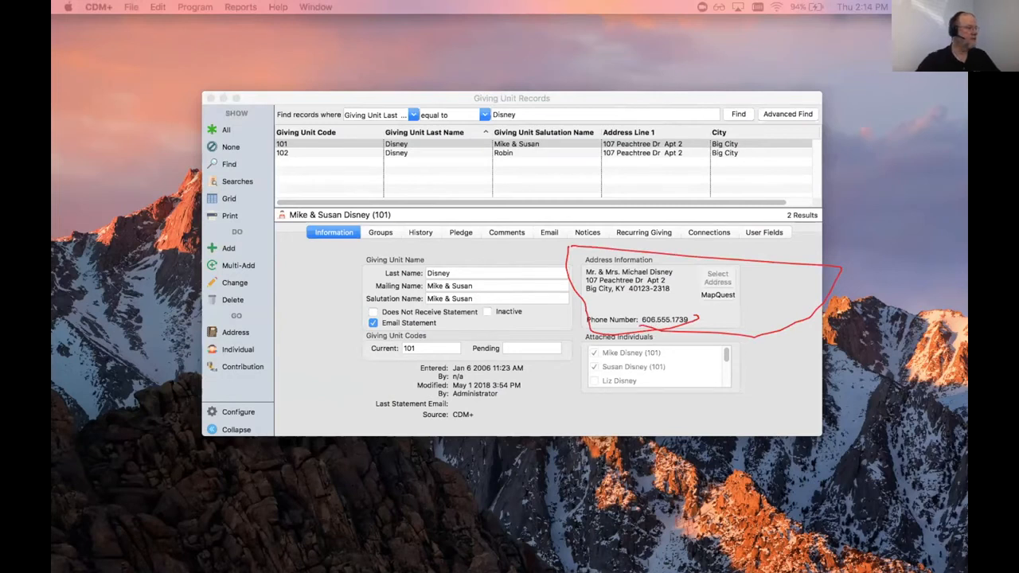
key(Escape)
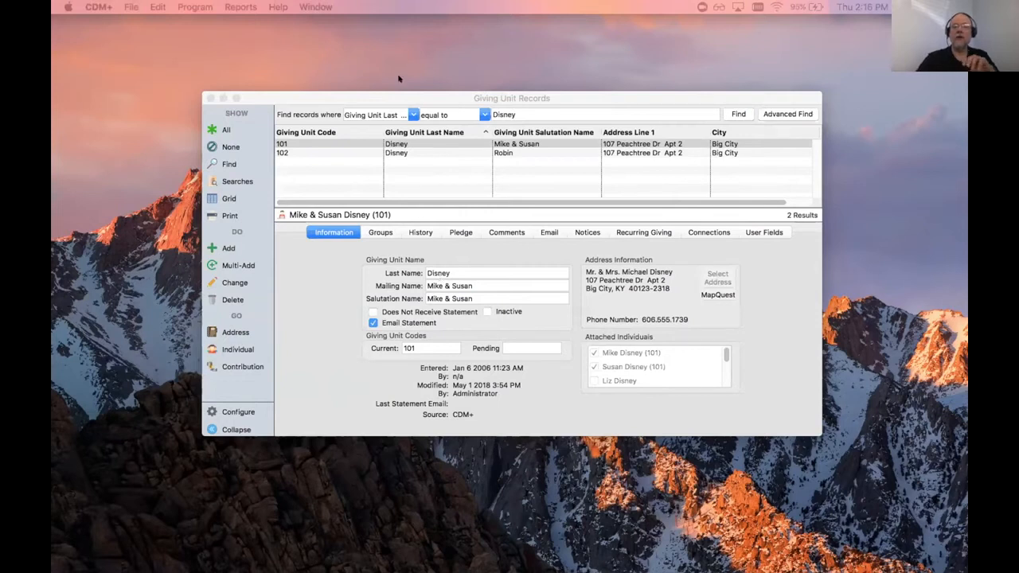
click(451, 97)
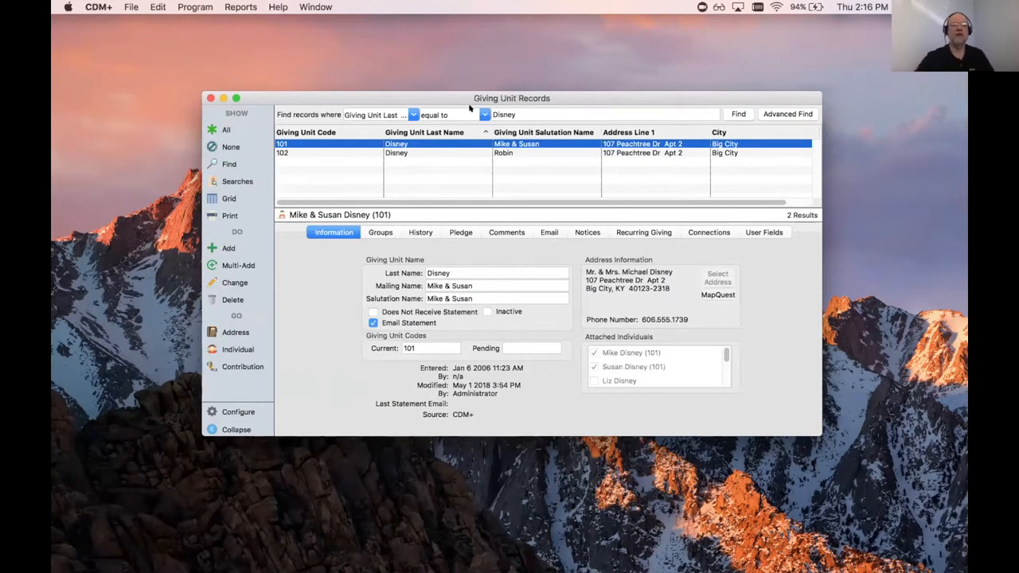
click(194, 7)
mouse_move(201, 24)
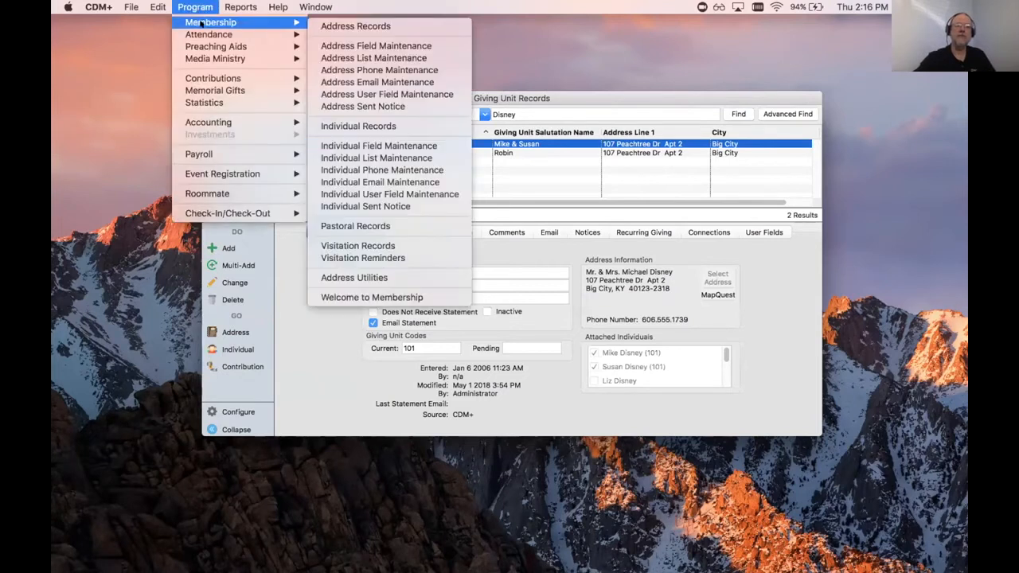
click(370, 26)
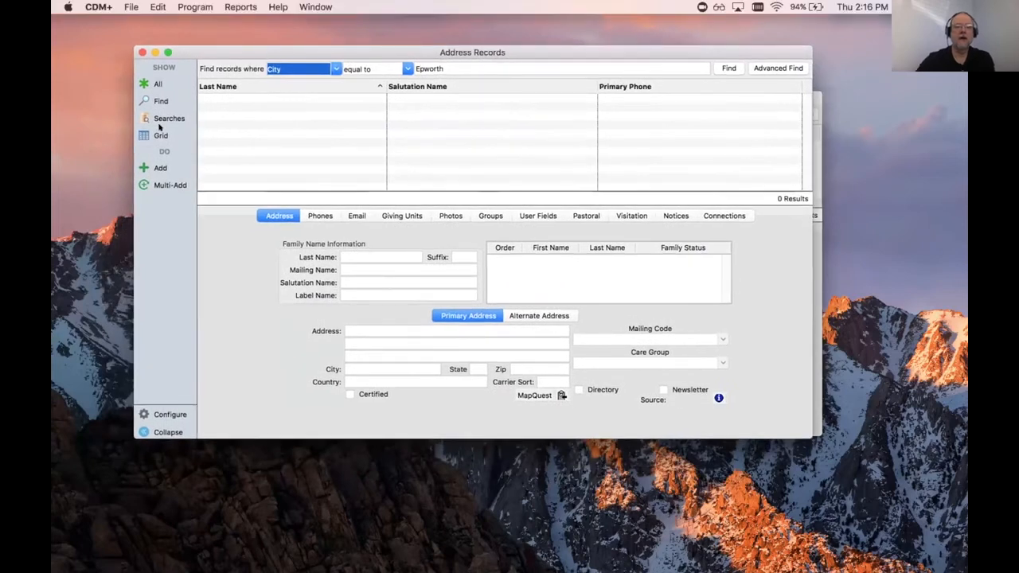
click(155, 164)
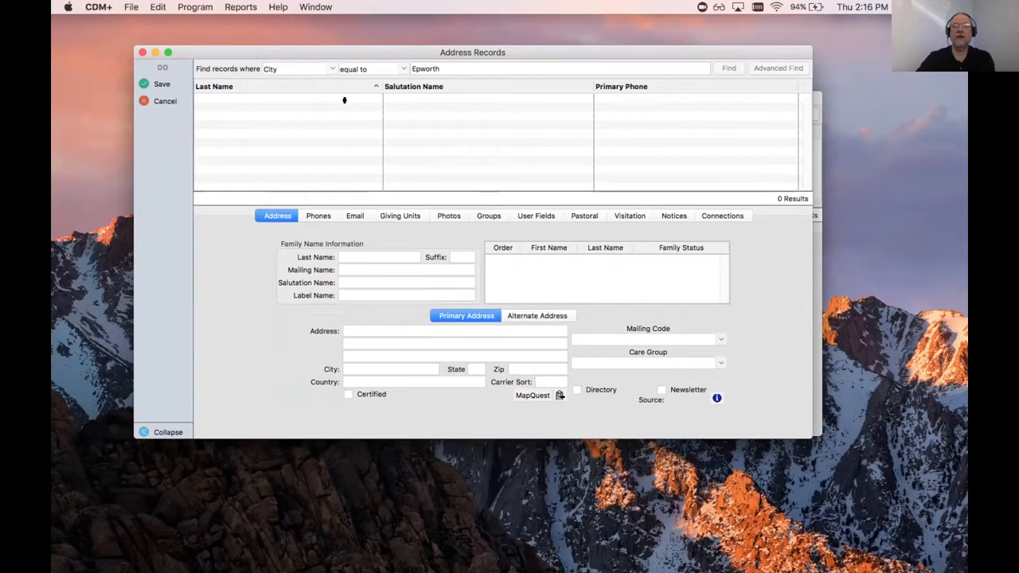
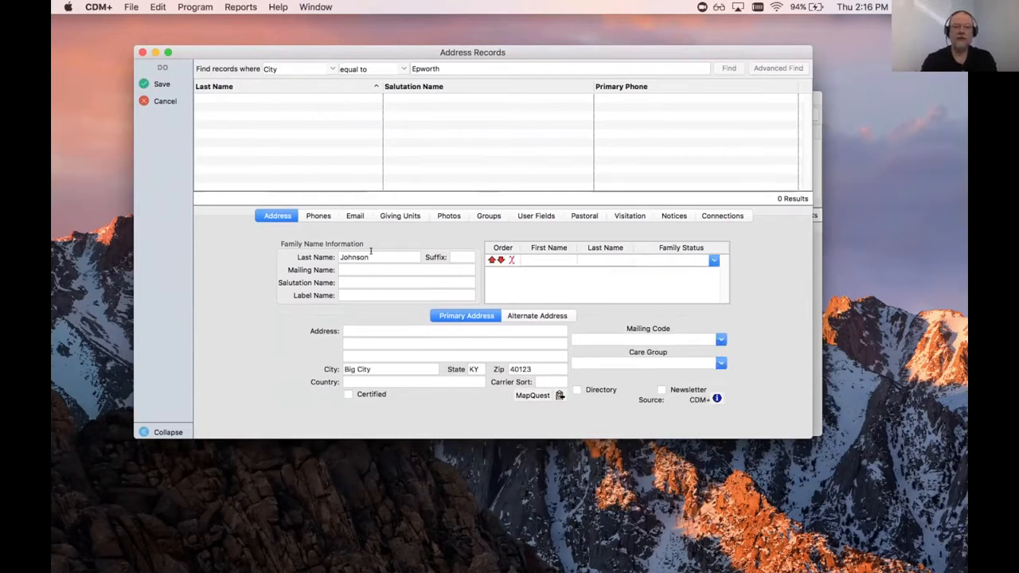
key(Tab)
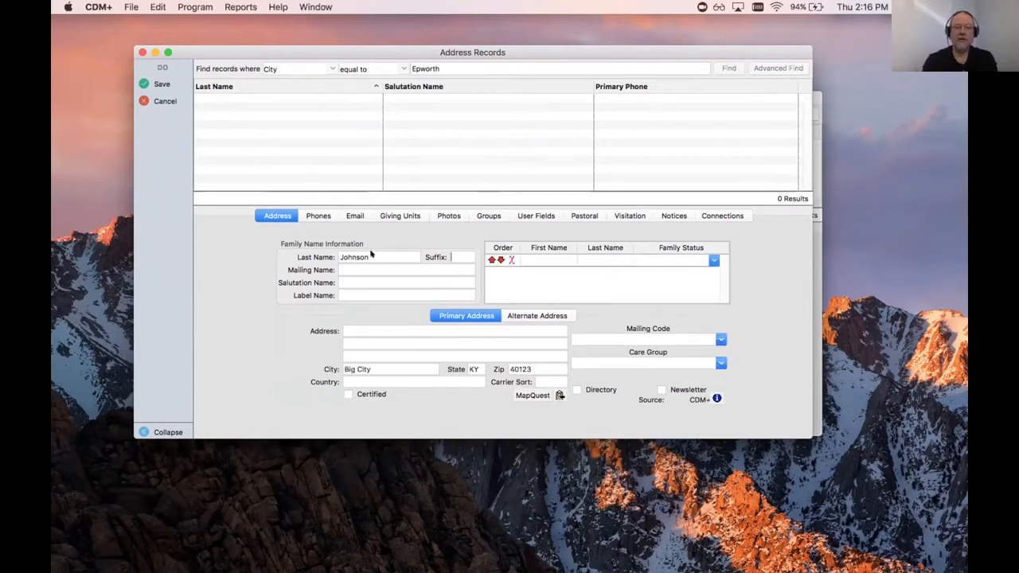
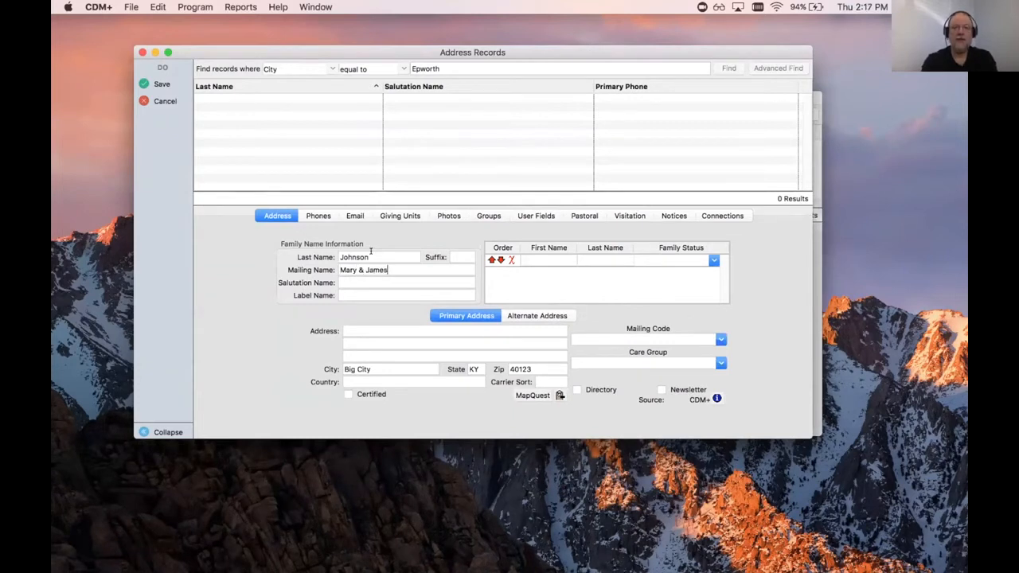
key(Tab)
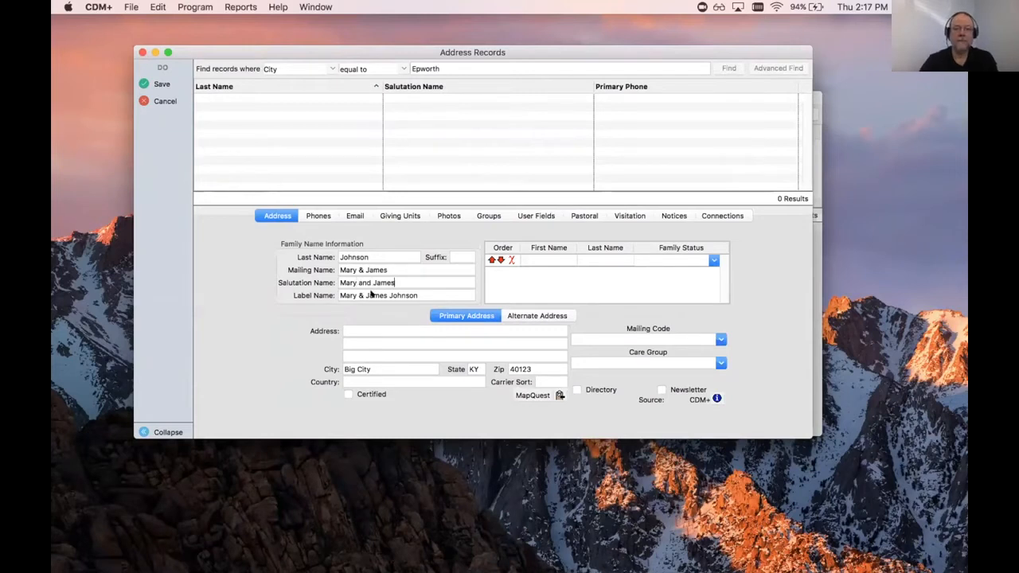
click(367, 327)
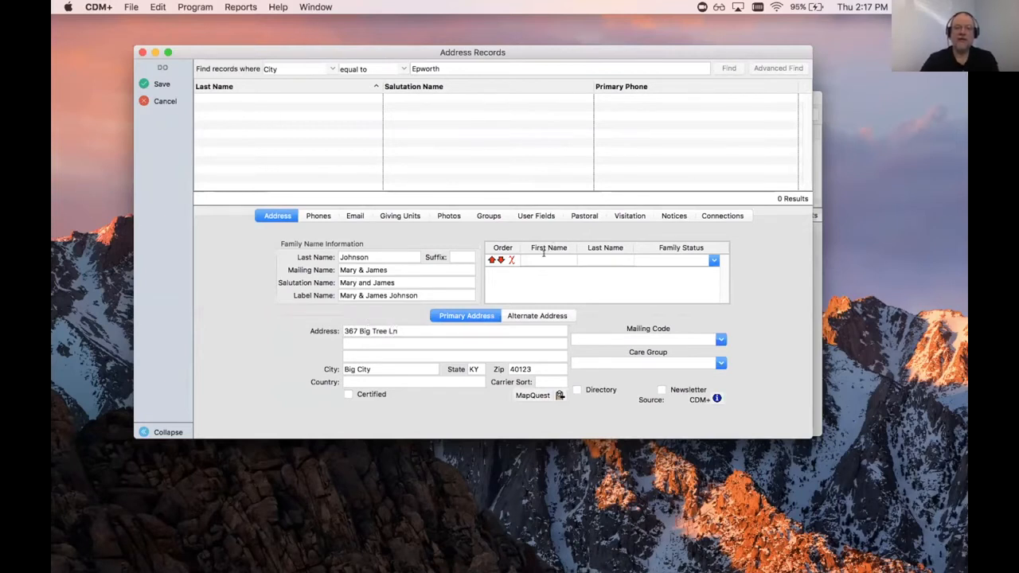
text(Mary)
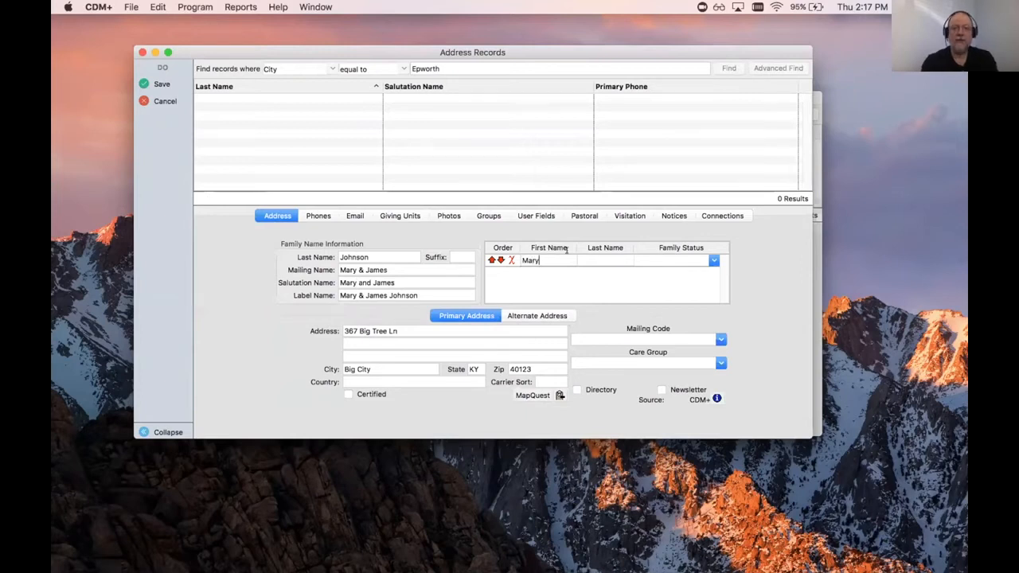
key(Tab)
key(Tab)
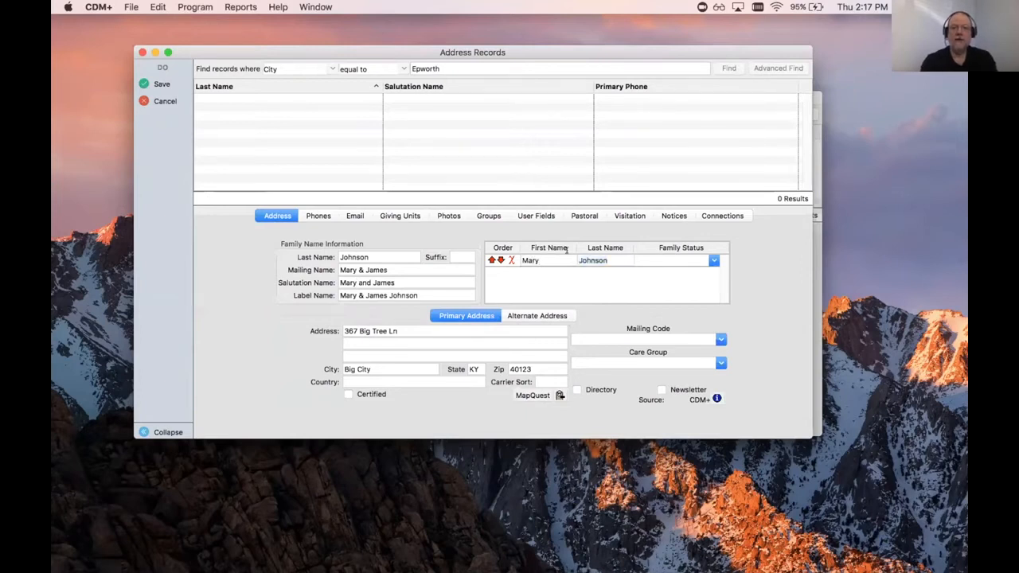
click(712, 261)
click(641, 278)
key(Tab)
text(James)
key(Tab)
key(Tab)
click(714, 272)
click(667, 292)
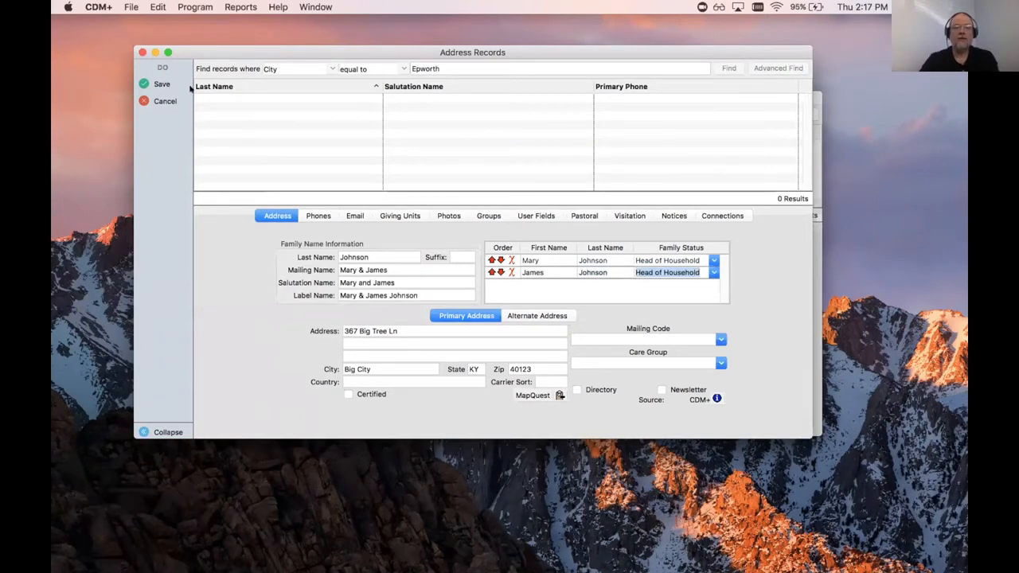
click(159, 83)
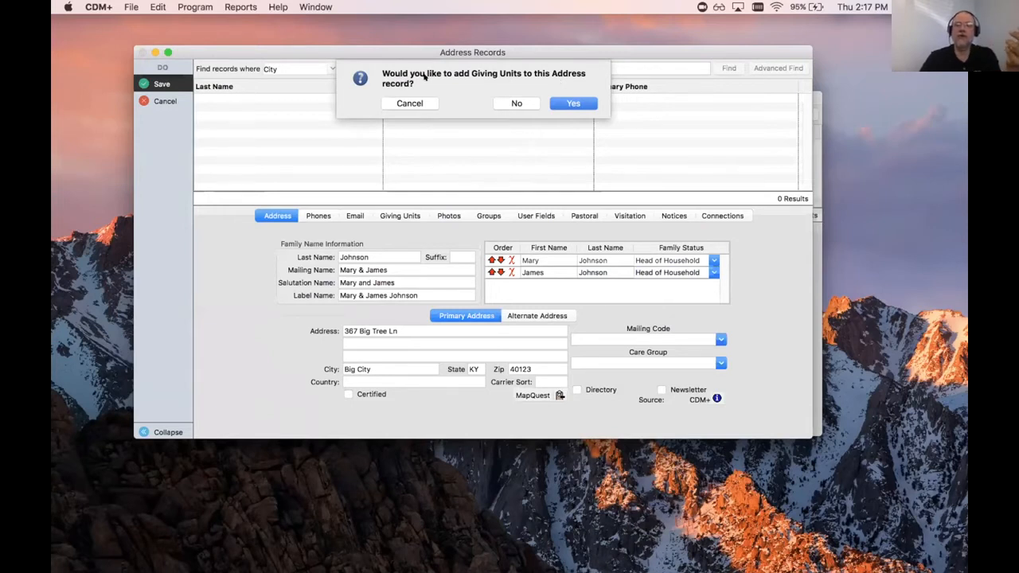
Step: Add a giving unit covering both Johnson household members and save it
click(570, 103)
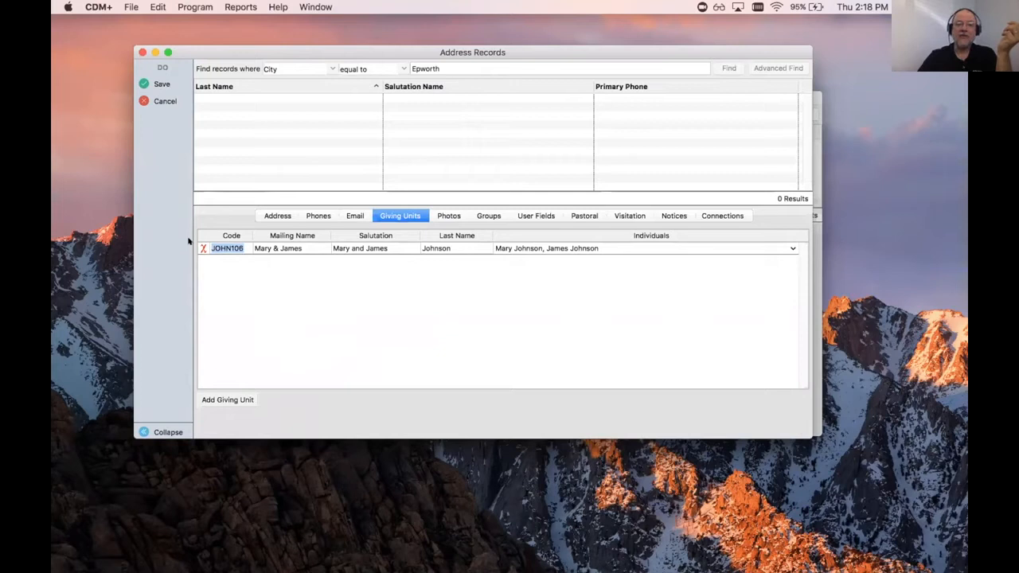
click(158, 79)
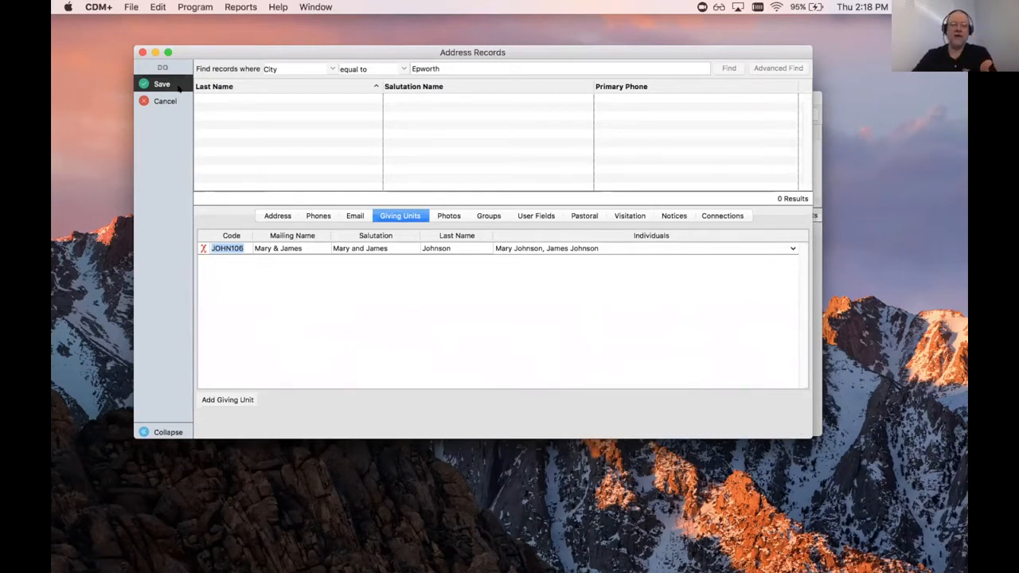
Step: Save the new Johnson family address record
click(164, 85)
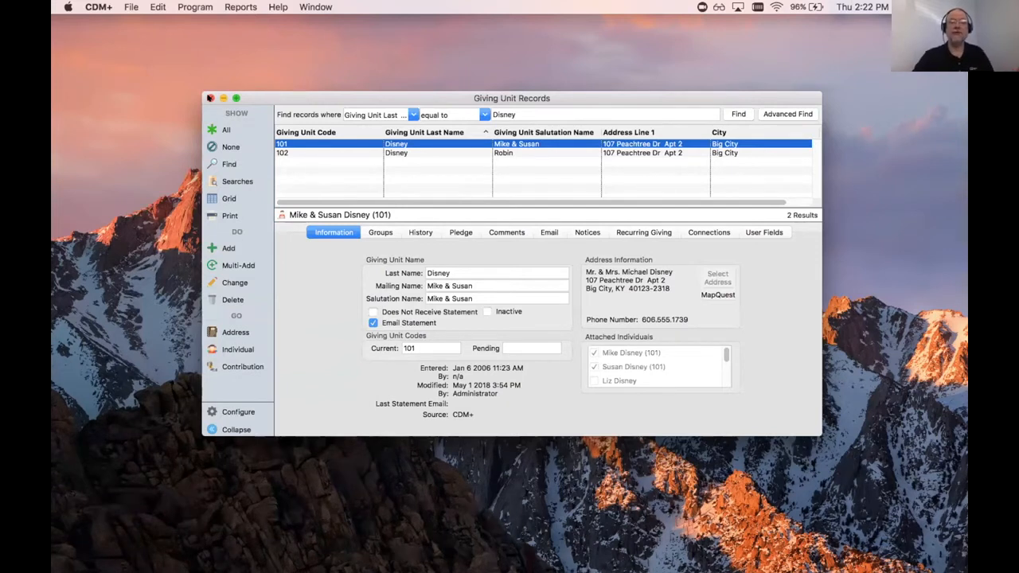
Step: Close Giving Unit Records and open Contributions > Batch Contribution Entry
click(209, 97)
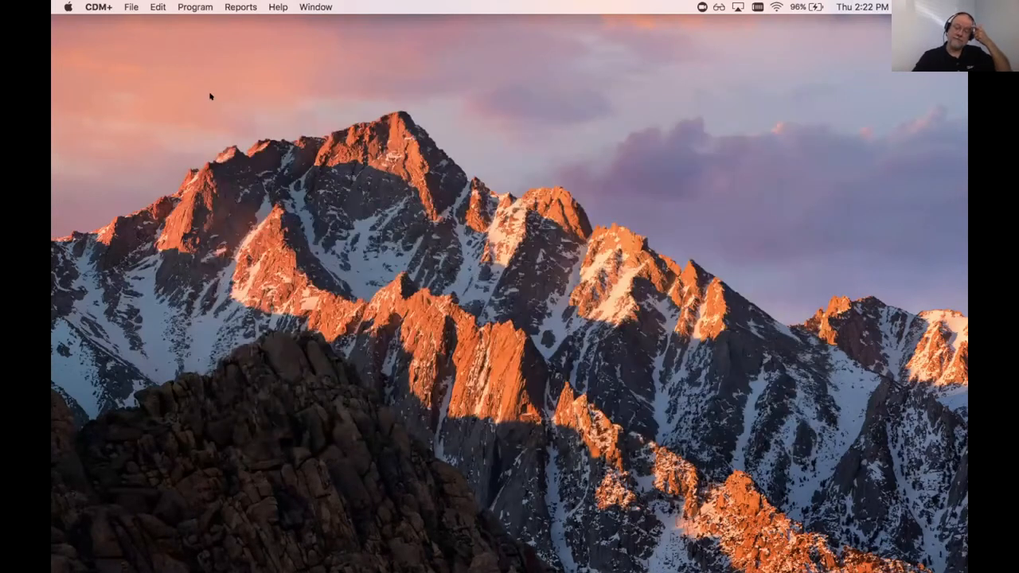
click(196, 6)
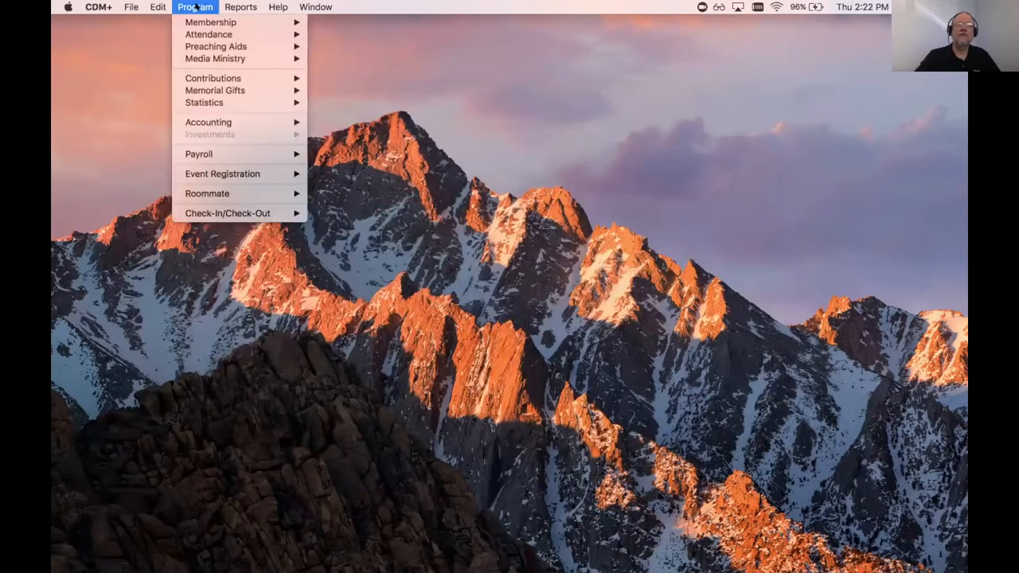
mouse_move(199, 76)
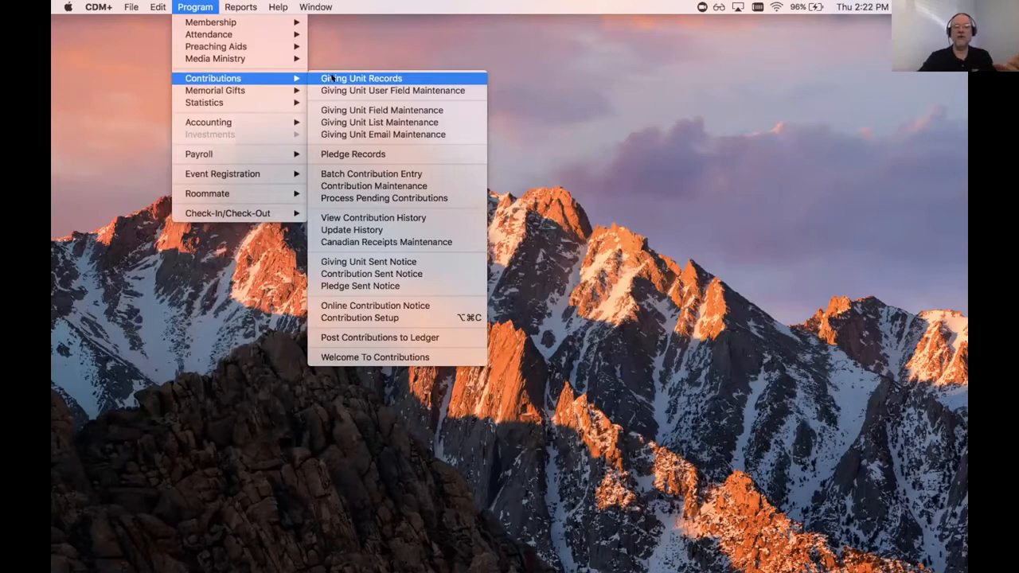
click(351, 173)
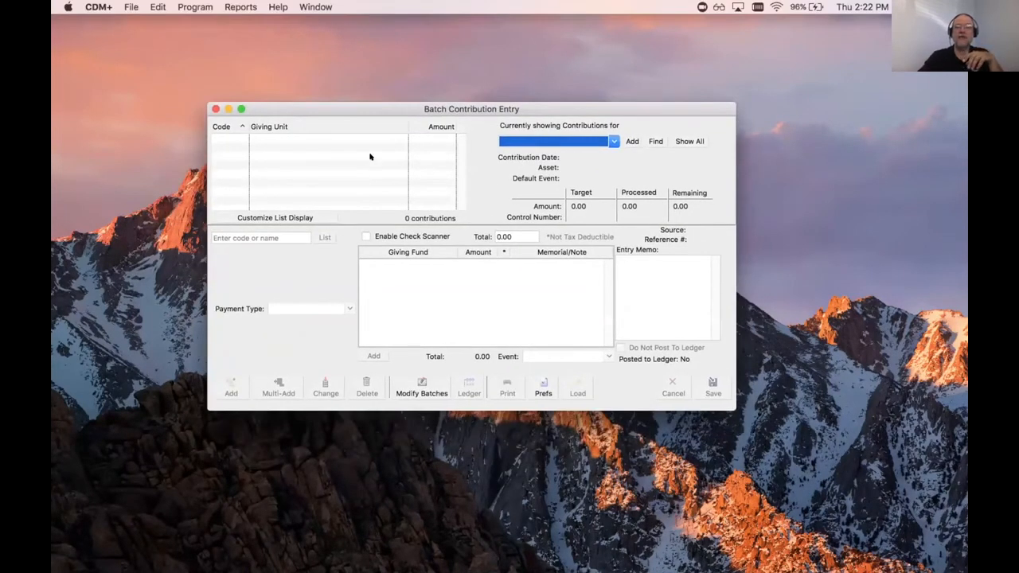
Step: Review the existing contribution batches, then add a new blank batch
click(614, 141)
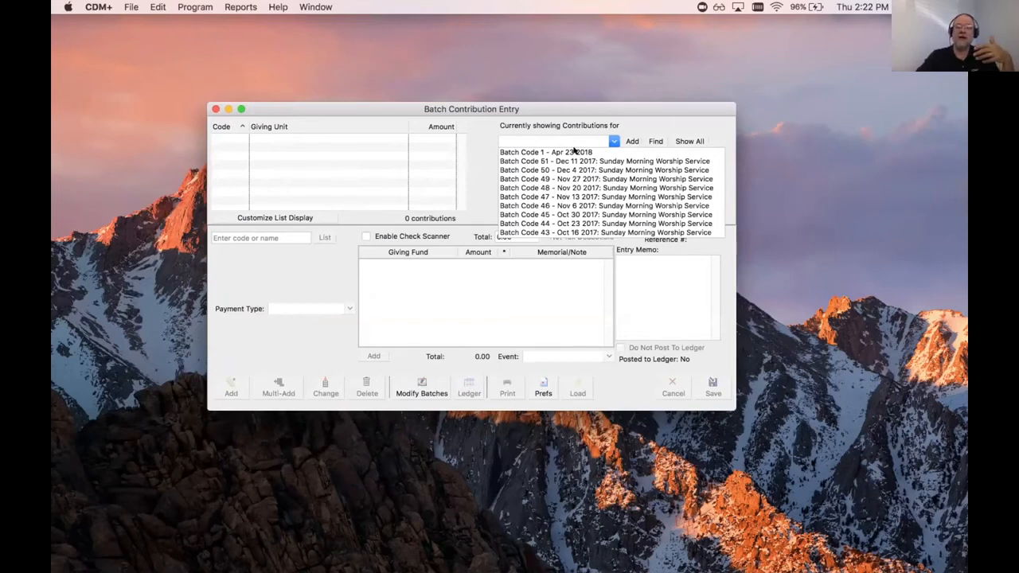
click(594, 106)
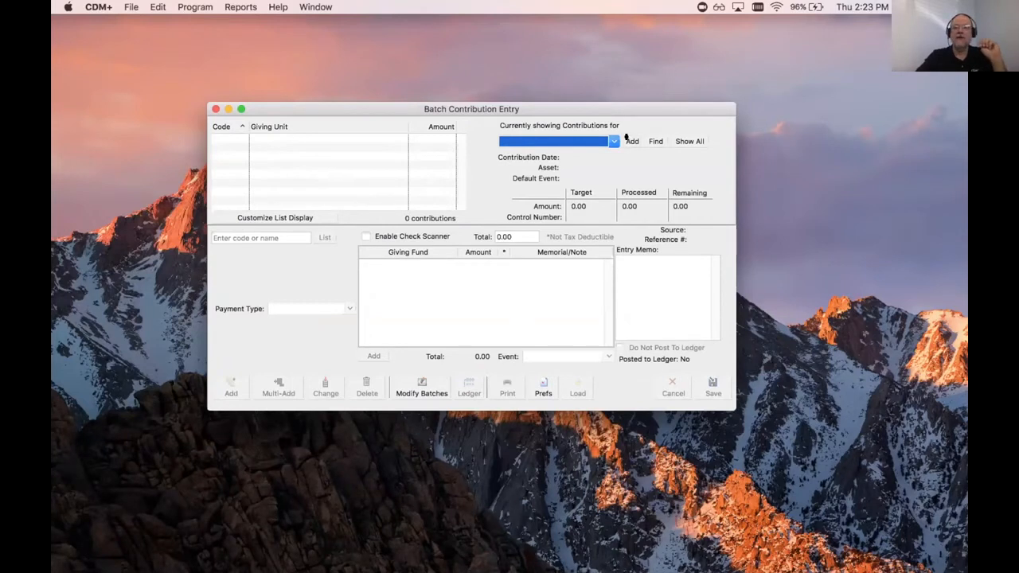
click(627, 141)
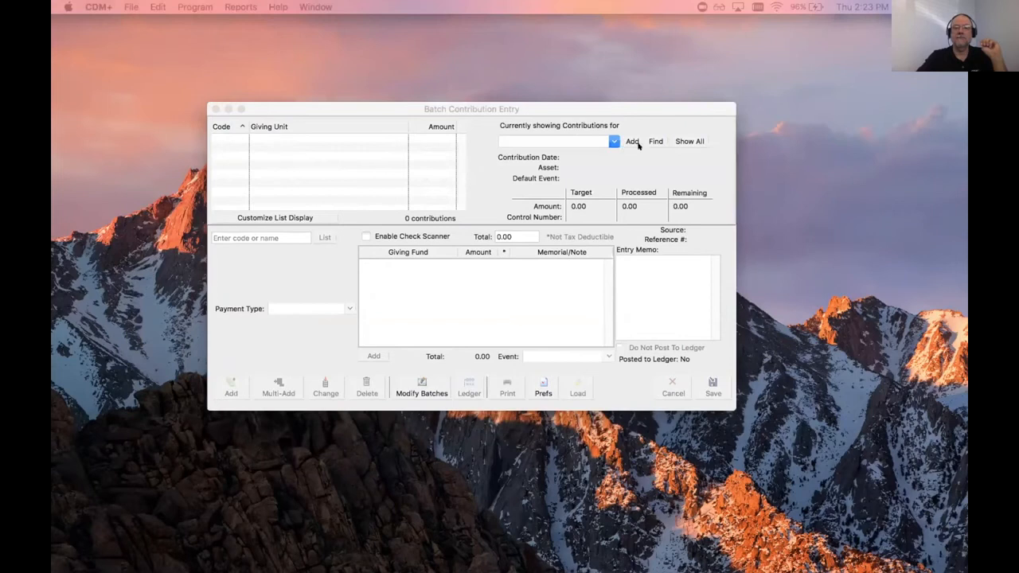
Step: Confirm batch 1's deposit date Jun 25 2018 and contribution date Jun 24 2018
drag(586, 34, 589, 32)
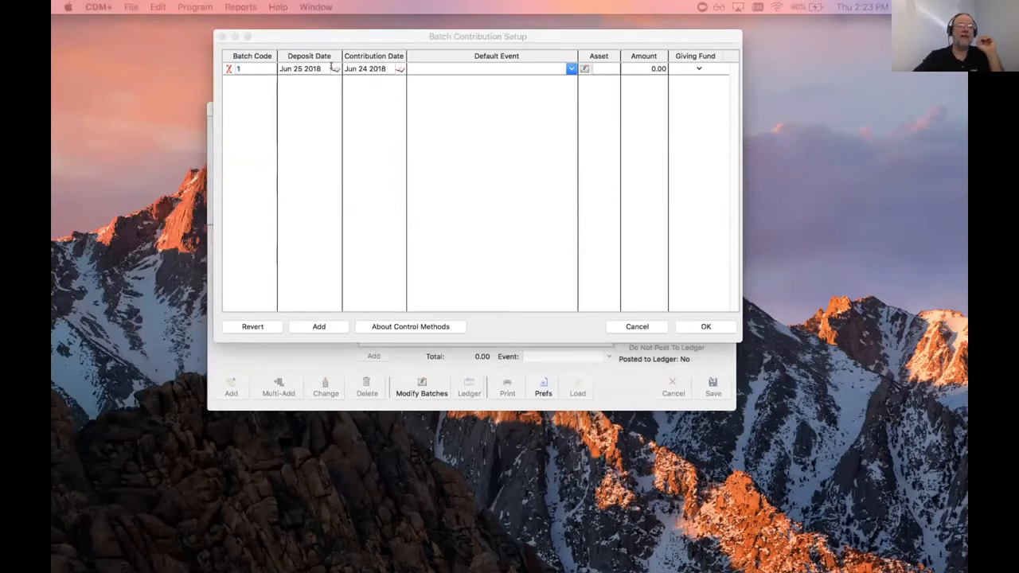
drag(474, 80, 430, 95)
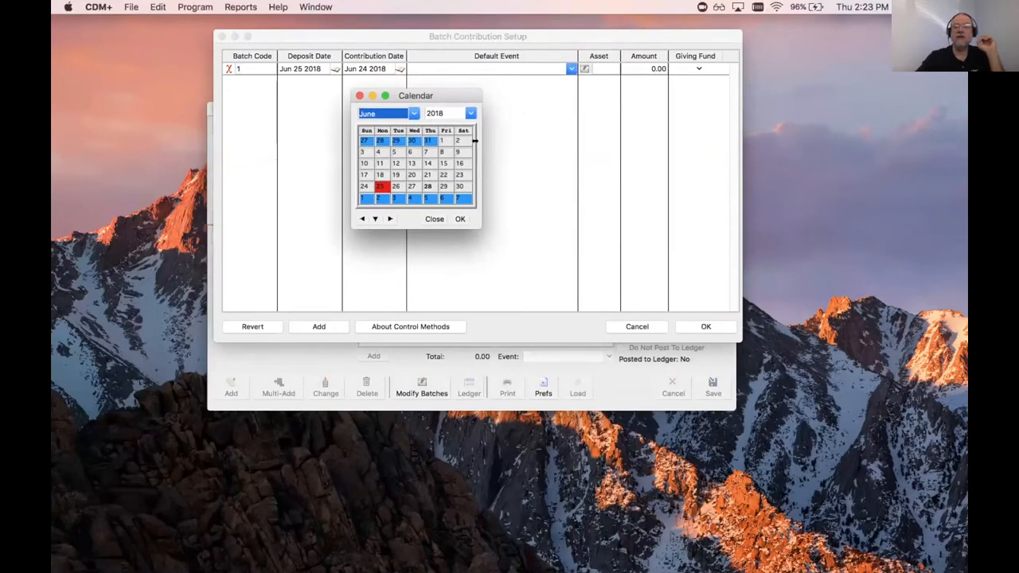
click(434, 218)
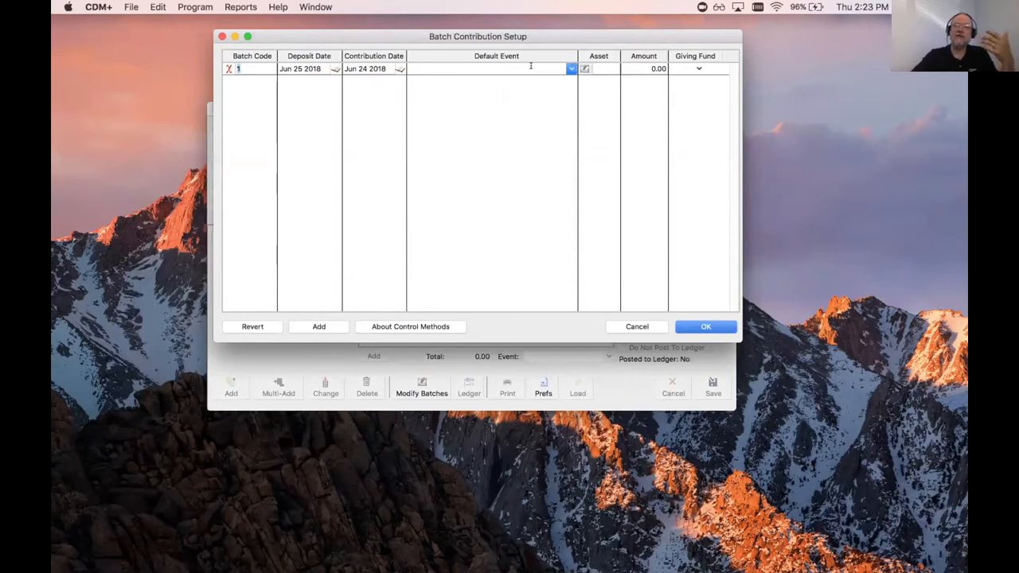
Step: Choose Sunday Morning Worship Service from the Default Event list for batch 1
click(570, 68)
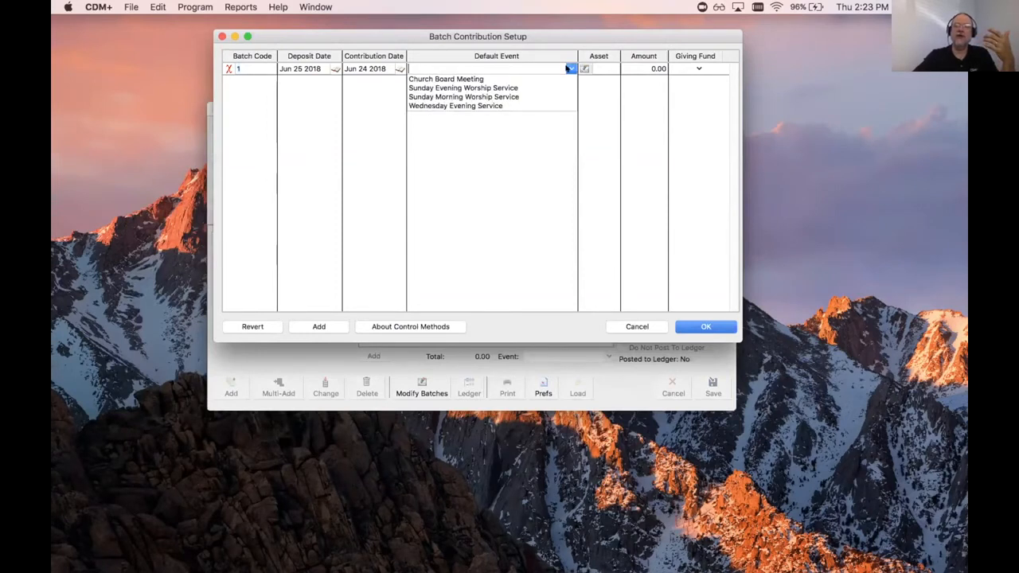
click(482, 98)
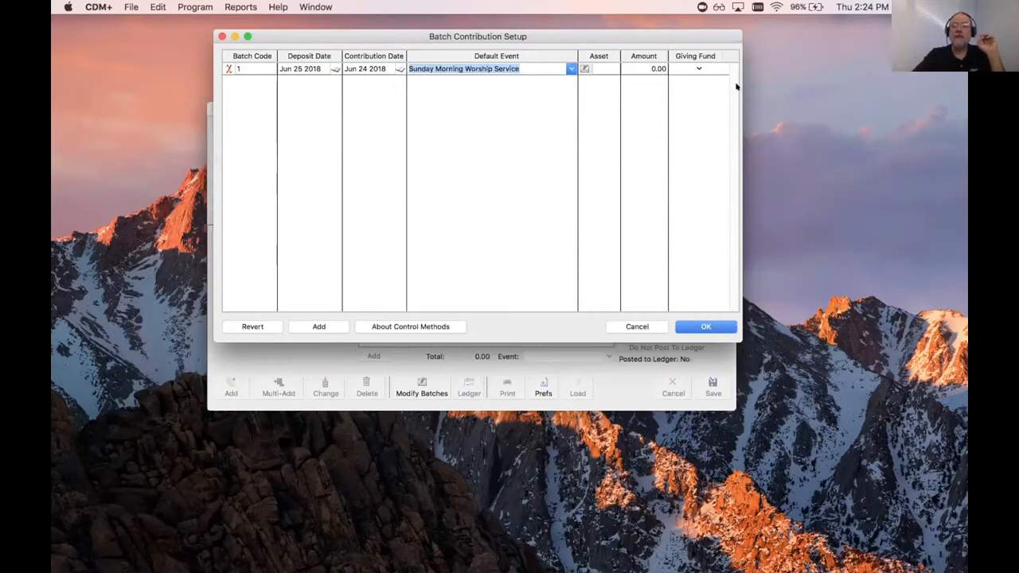
click(585, 68)
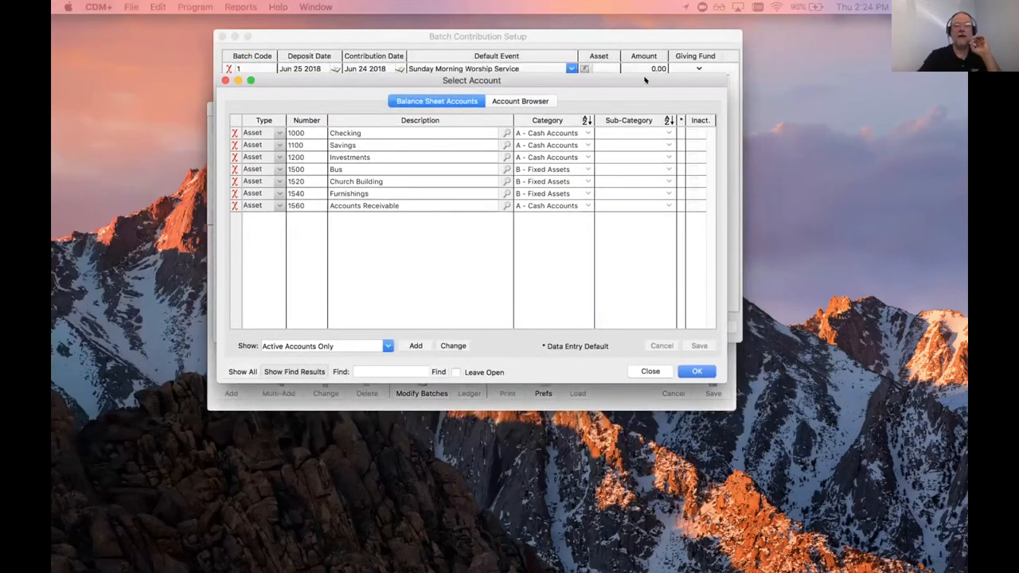
Step: Assign the Checking account (1000) as batch 1's asset account
click(348, 132)
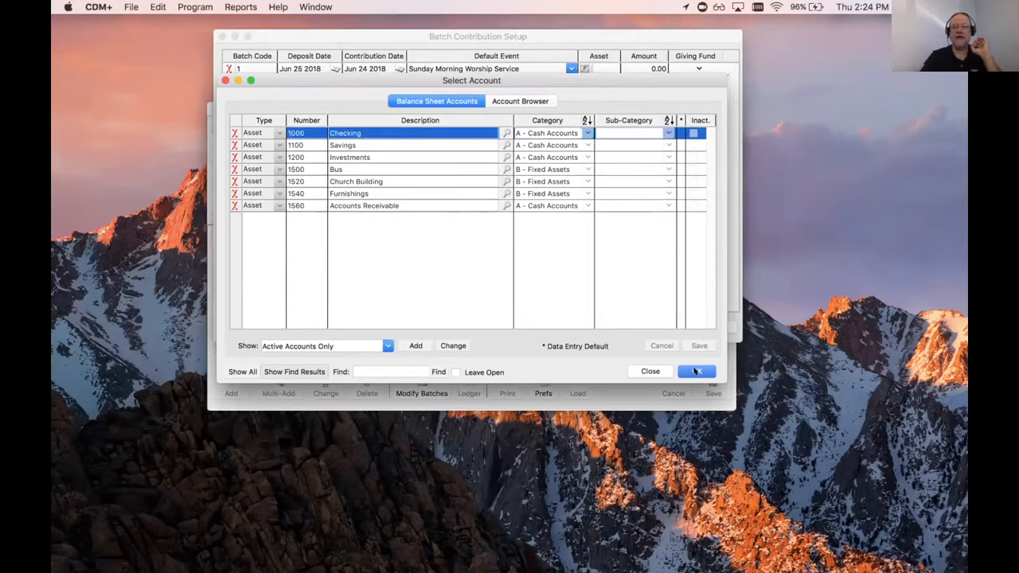
click(695, 371)
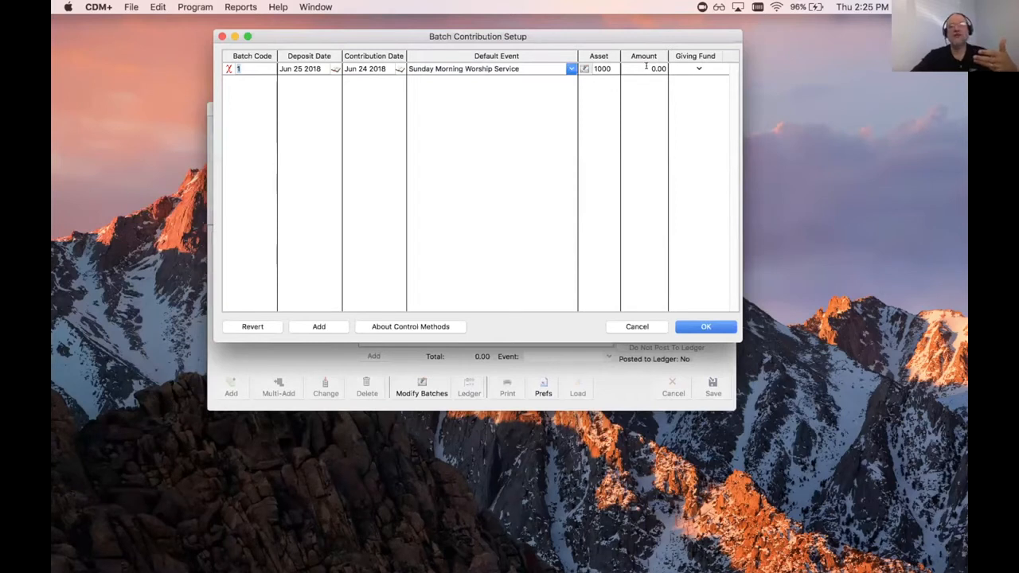
Step: Enter a 450 batch amount and delete the accidental second batch row
click(647, 68)
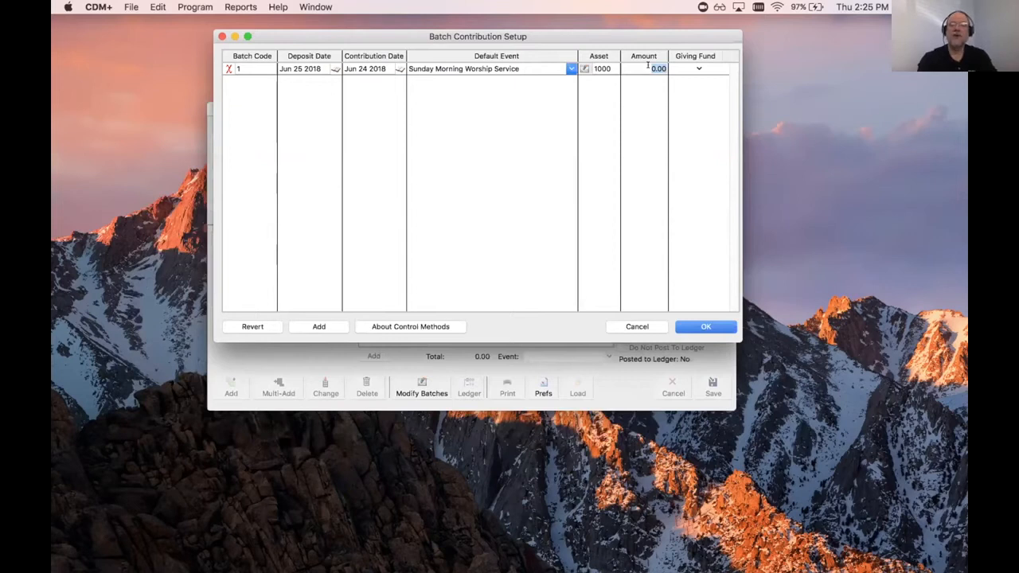
text(450)
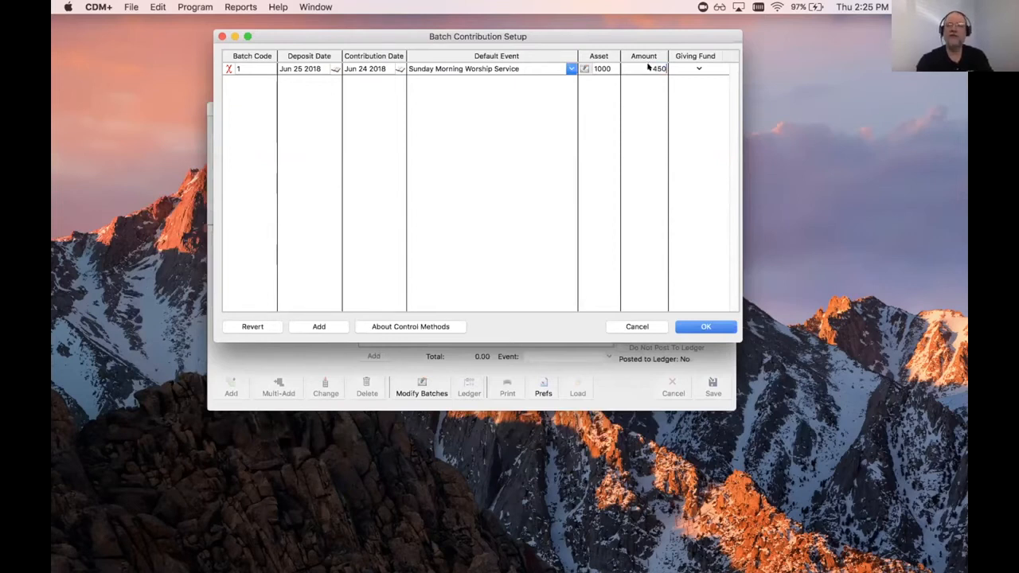
key(Return)
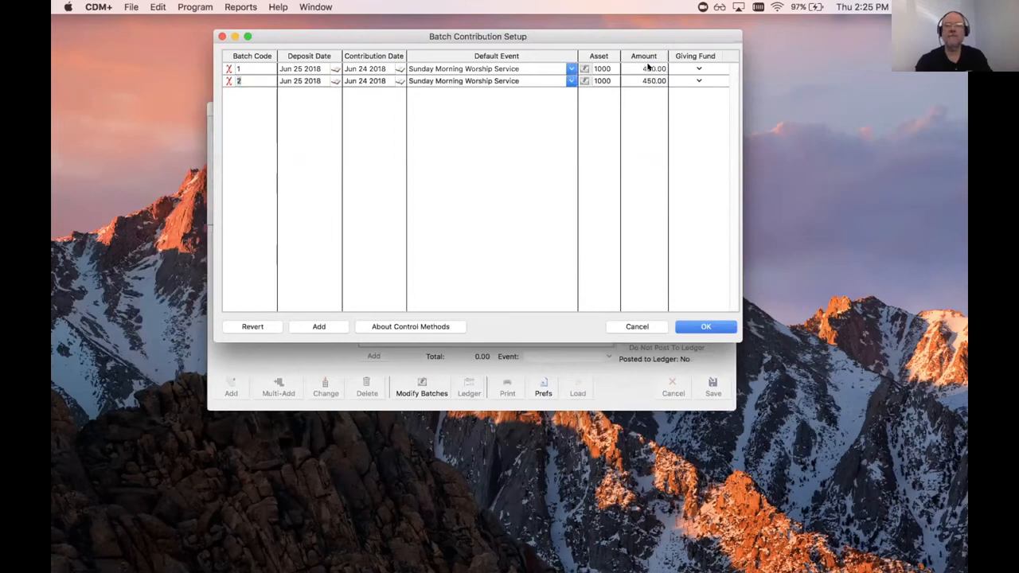
click(227, 80)
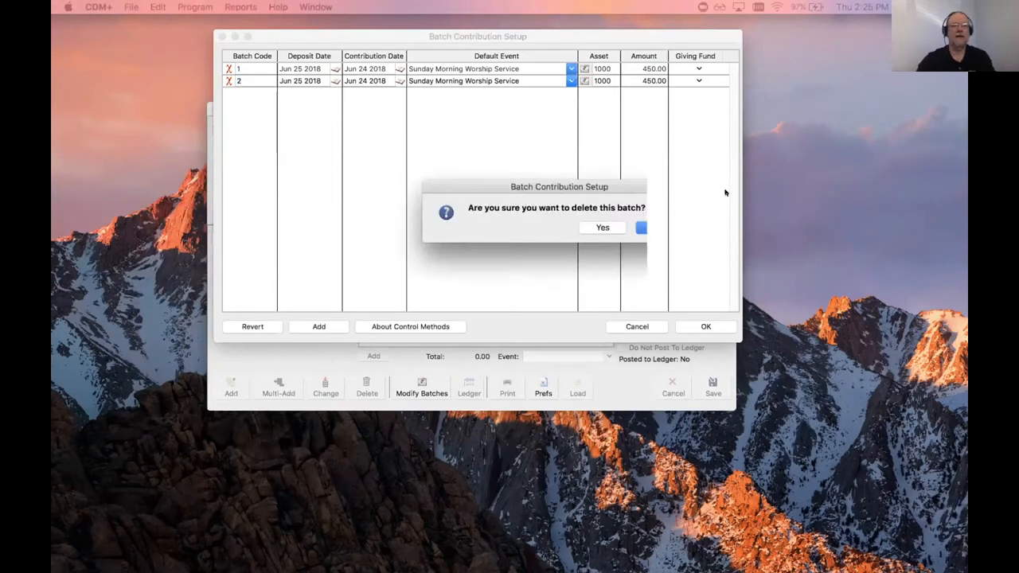
click(710, 241)
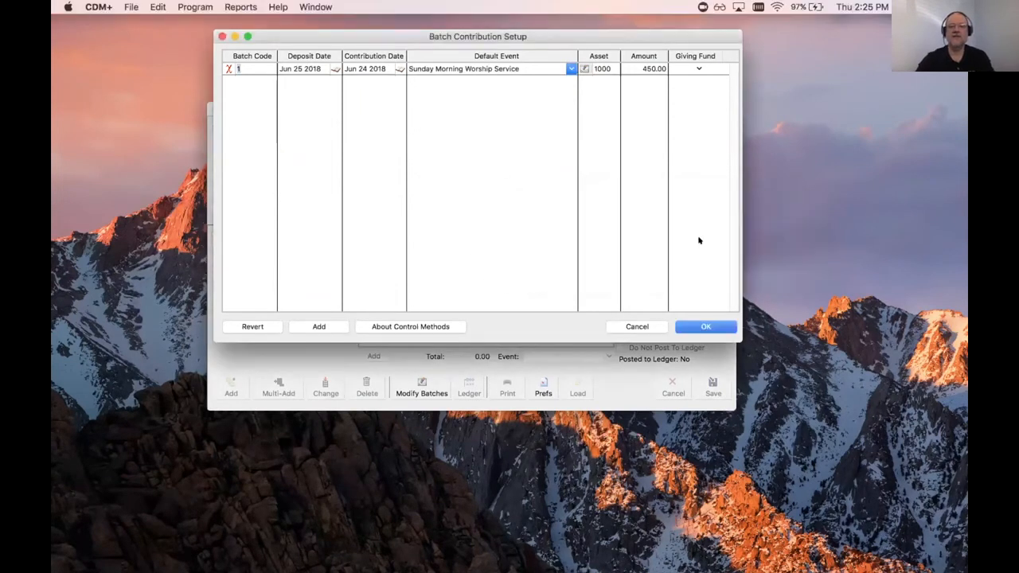
Step: Accept the batch setup and return to contribution entry for batch 1 with its 450.00 target
click(704, 325)
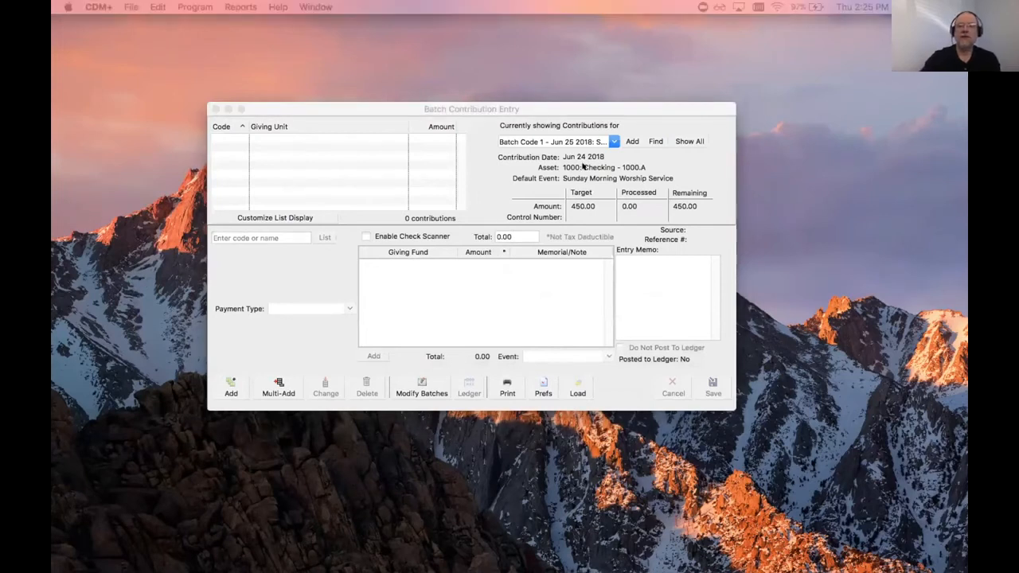
mouse_move(614, 179)
mouse_down()
mouse_move(502, 192)
mouse_move(495, 215)
mouse_move(707, 227)
mouse_move(722, 193)
mouse_move(608, 179)
mouse_up()
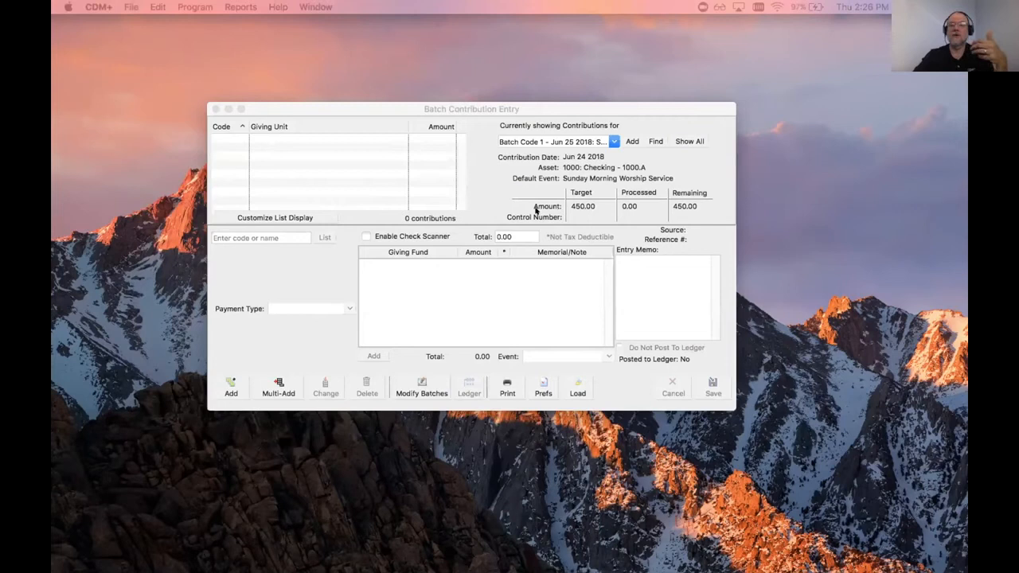
click(402, 108)
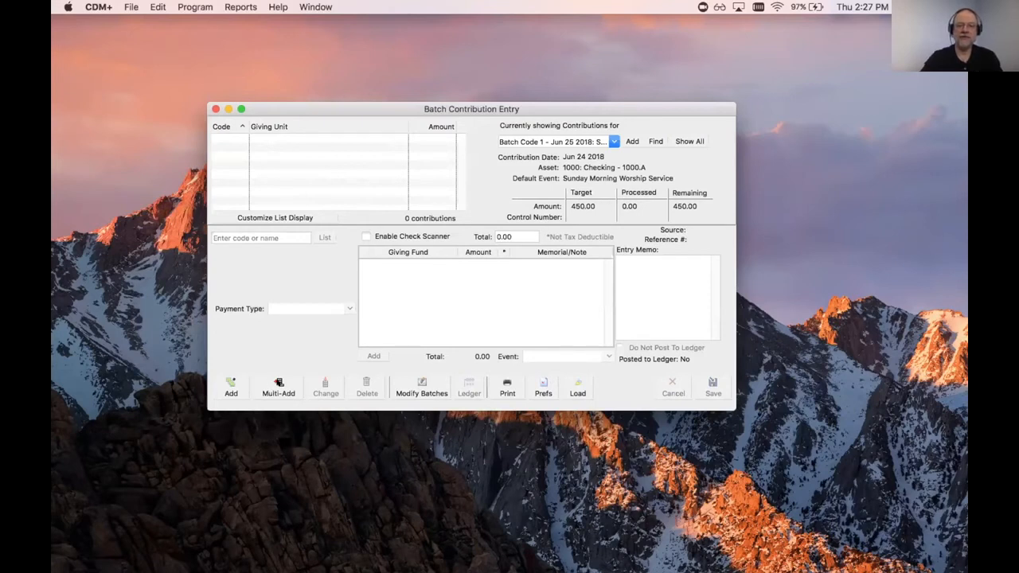
Step: Add a new contribution for the giving unit found by a name search
click(277, 384)
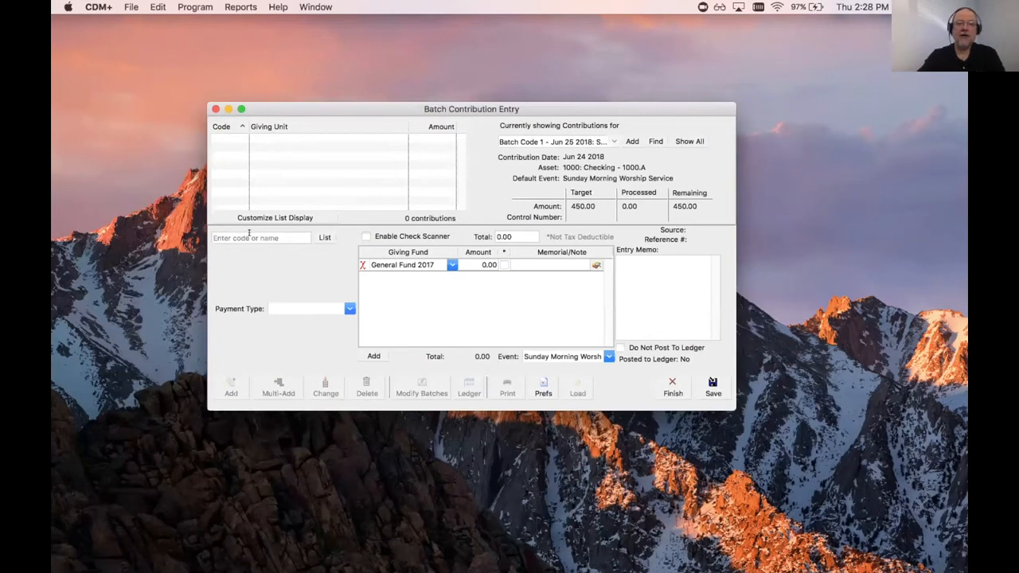
text(Dis)
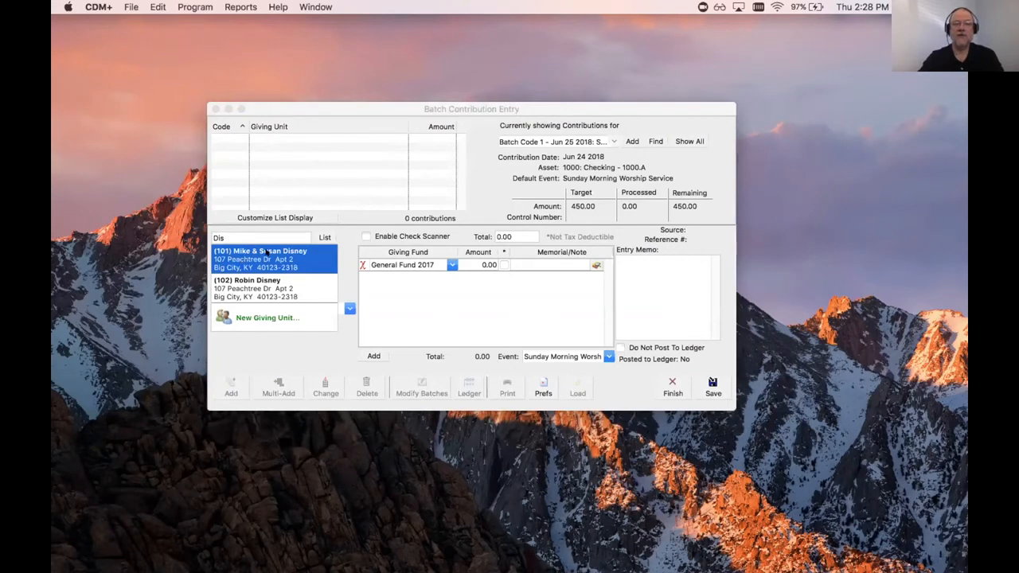
click(267, 252)
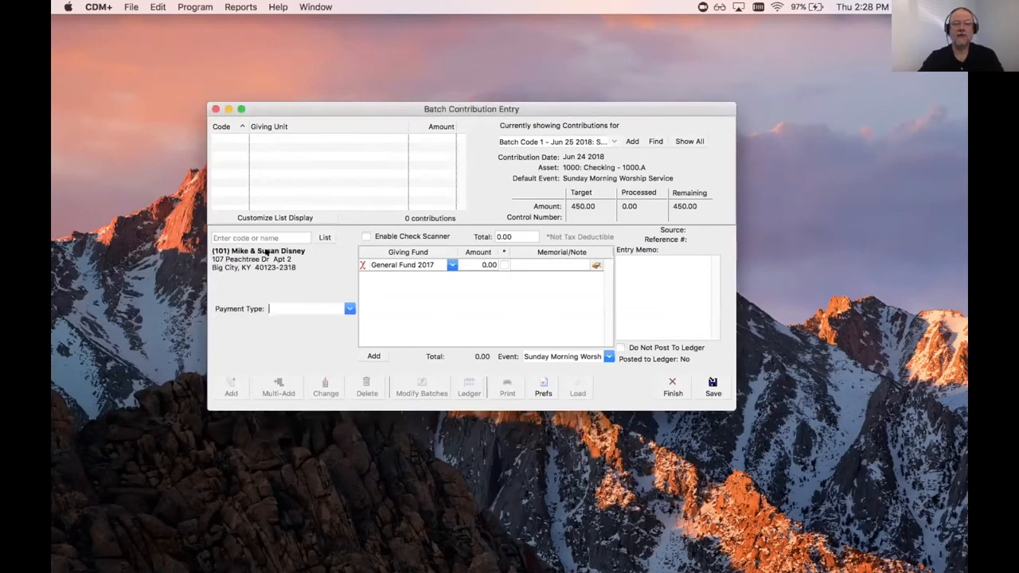
Step: Set the payment type to Check, enter its check number, and a total of 150
click(348, 308)
click(349, 309)
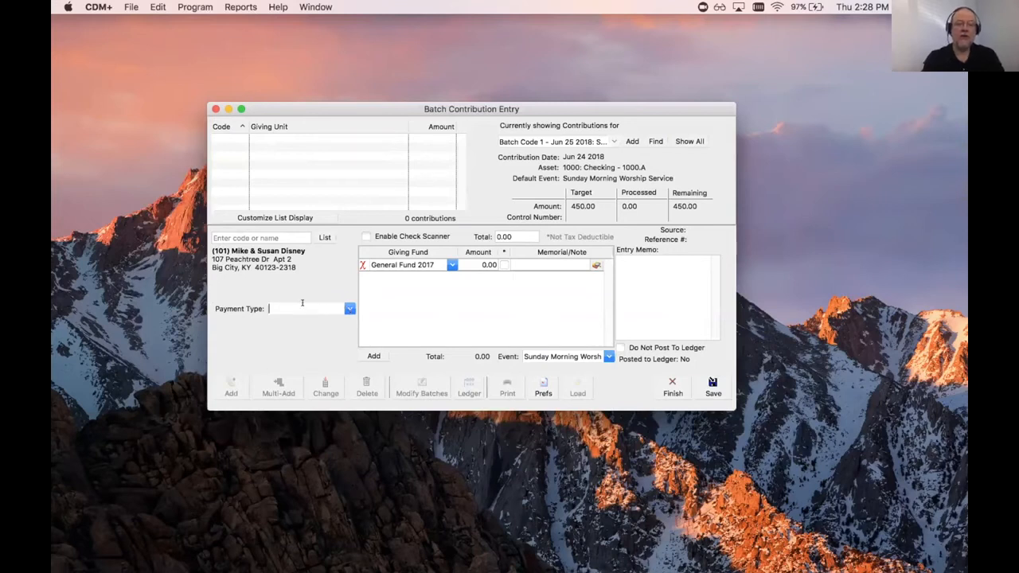
text(Check)
key(Tab)
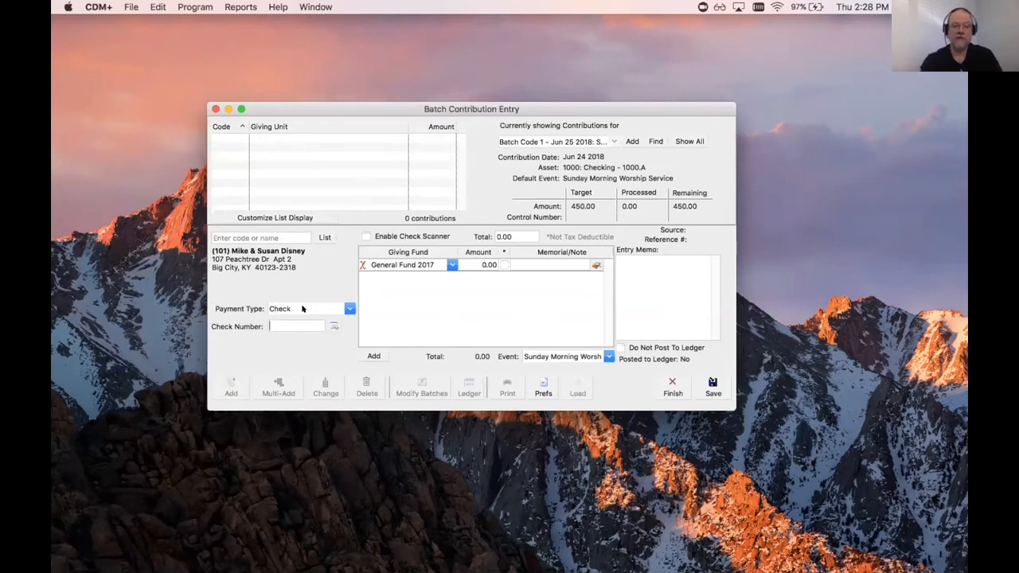
text(689)
key(Tab)
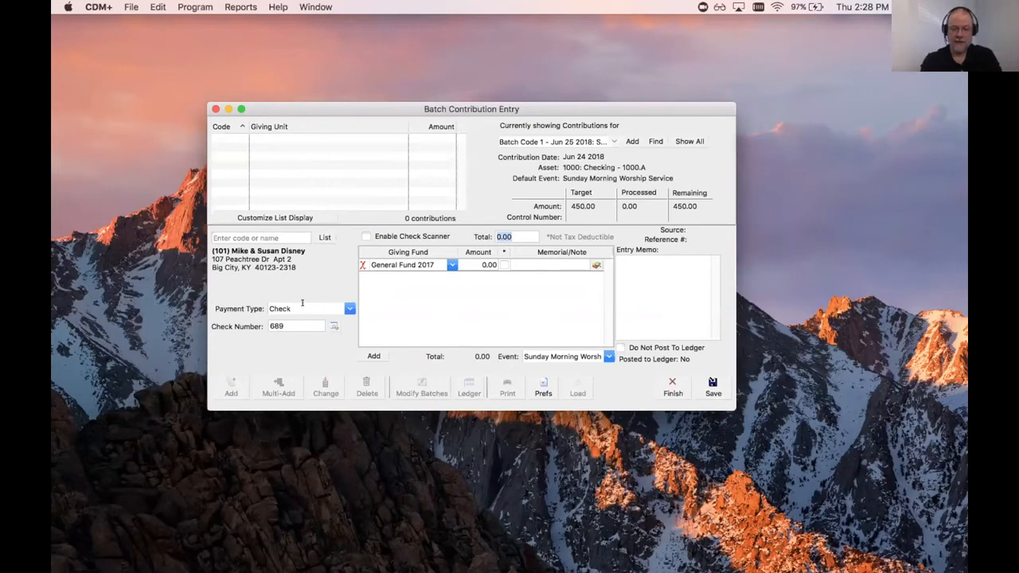
text(150)
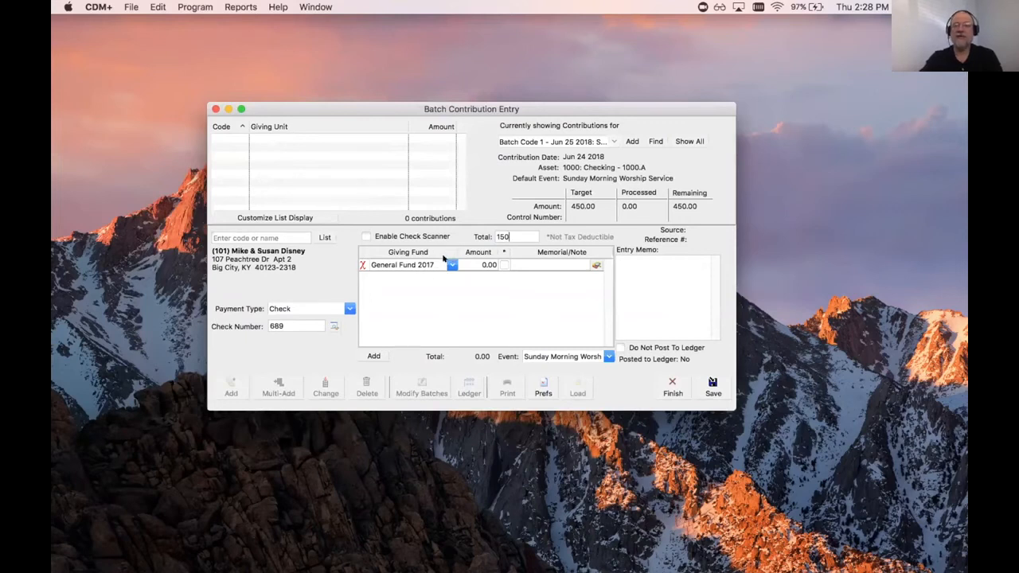
Step: Split the 150.00 check into 100.00 General Fund 2017 and 50.00 Missions, then save it
key(Tab)
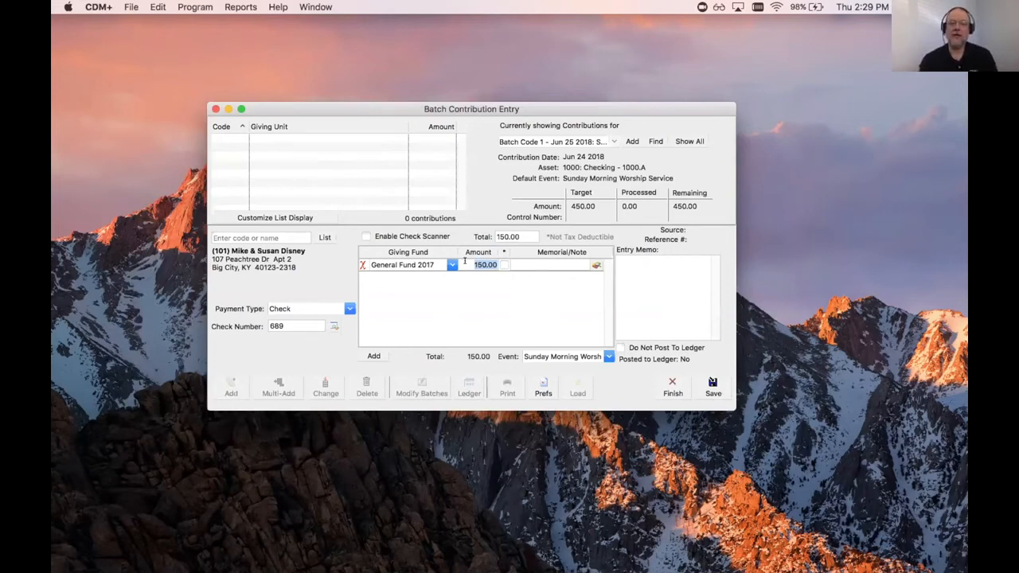
text(100)
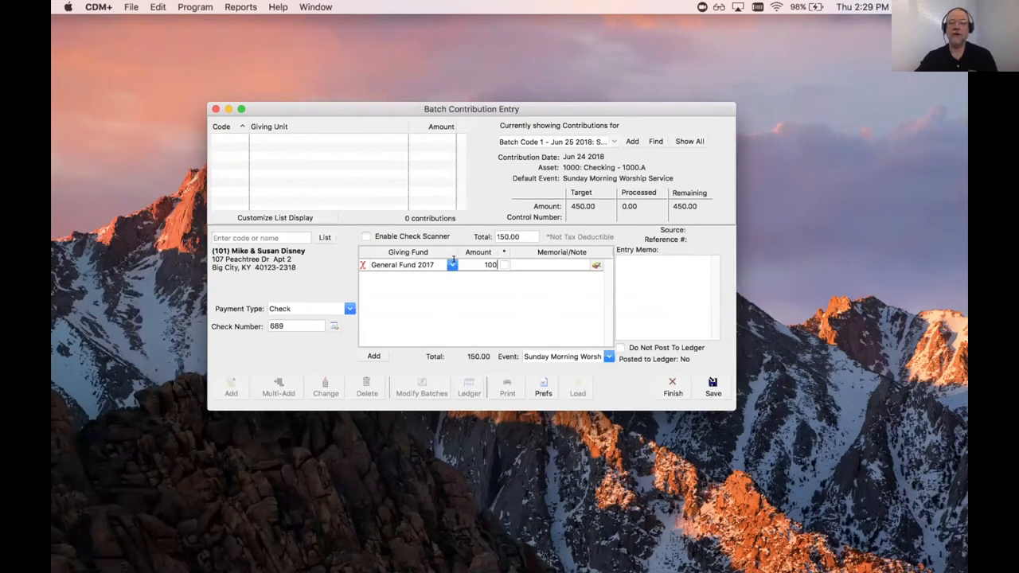
key(Return)
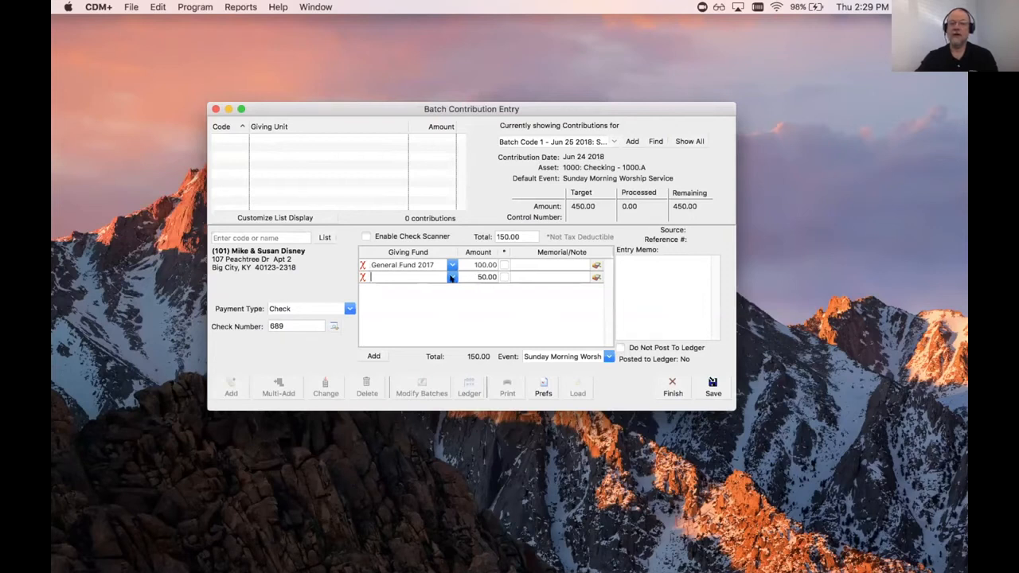
click(452, 277)
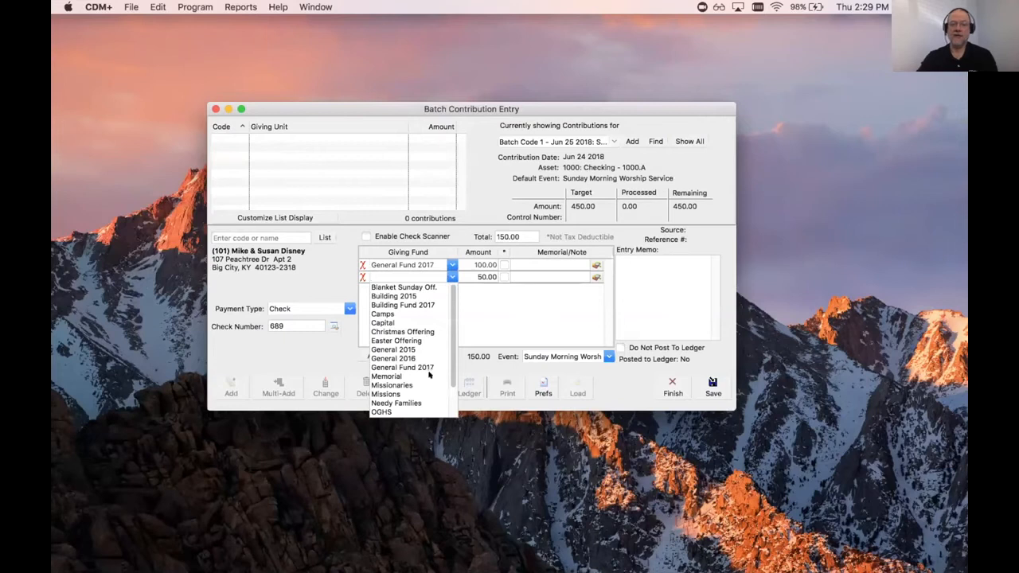
click(387, 394)
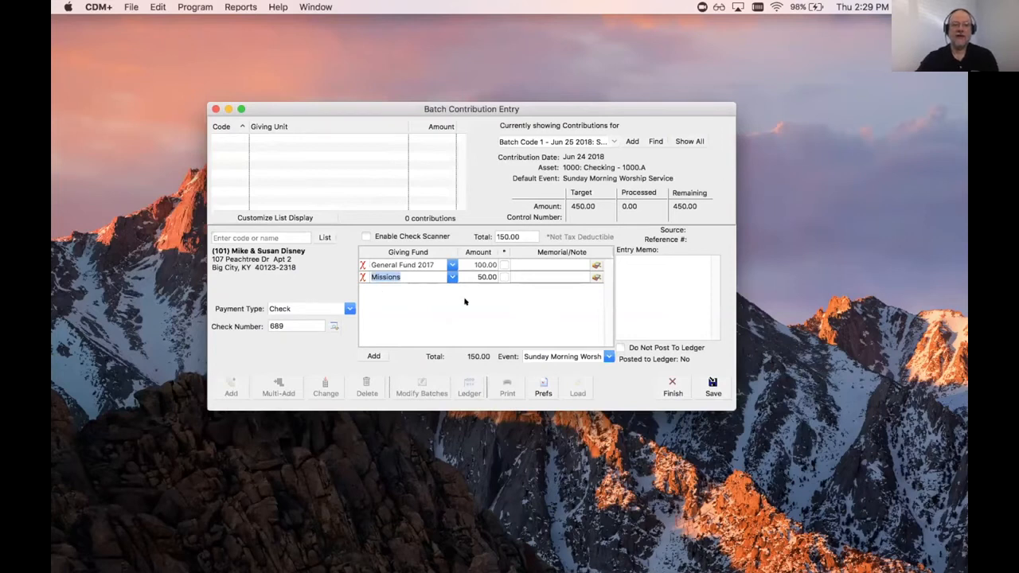
click(713, 383)
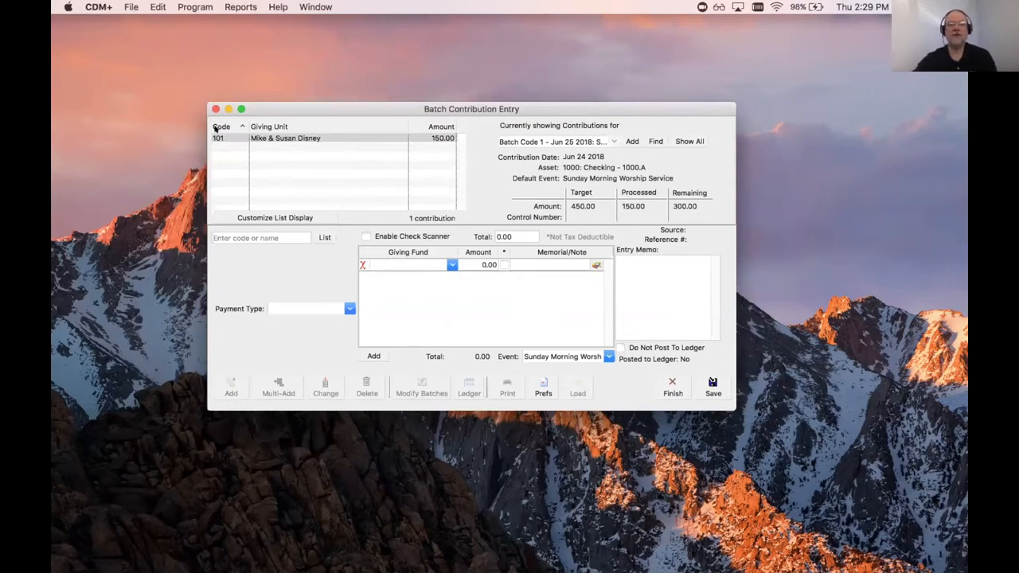
Step: Start a 100.00 check contribution from a giving unit picked in the full list, with its check number
click(323, 236)
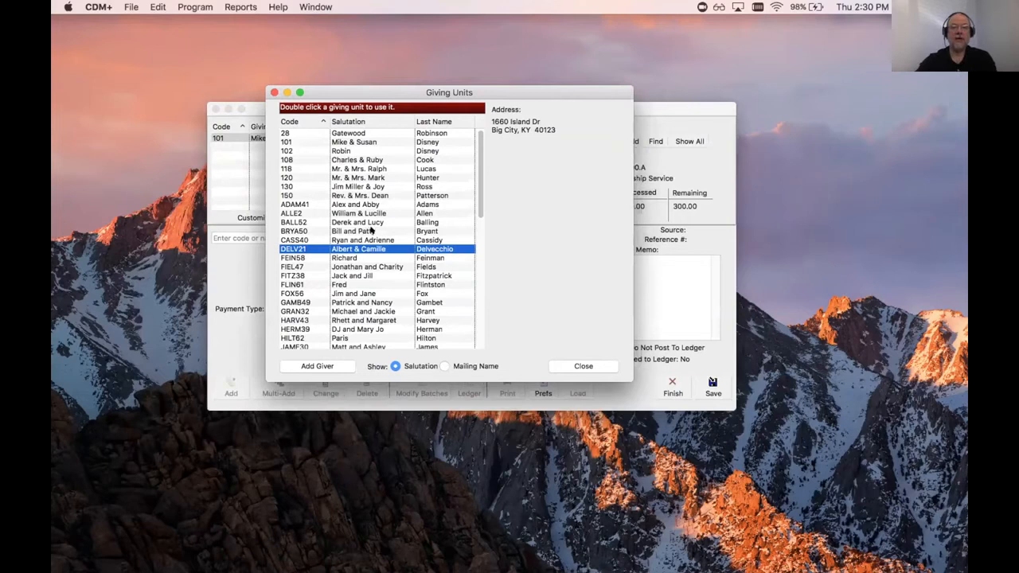
double_click(371, 231)
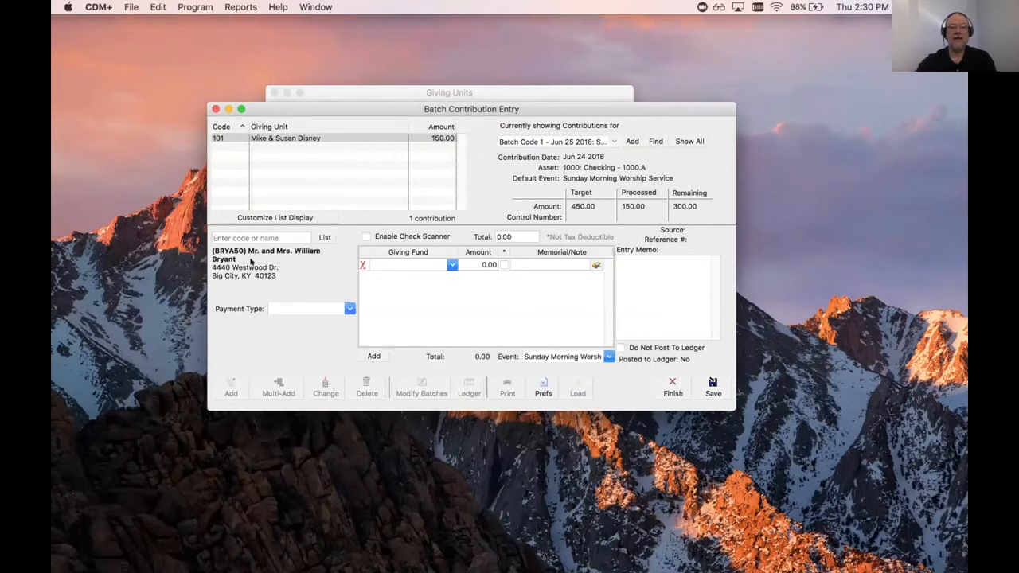
text(Check)
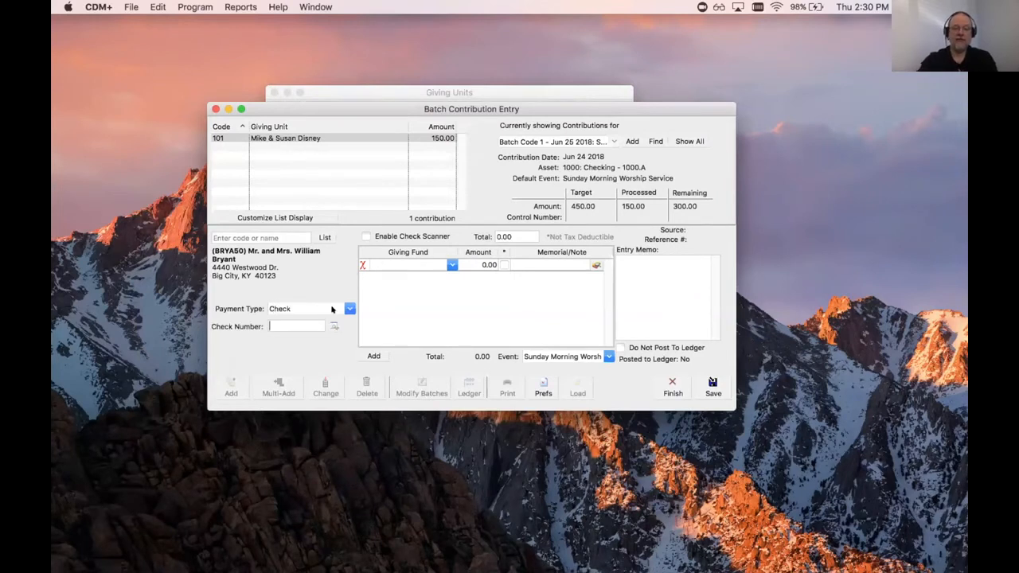
key(Tab)
text(3877)
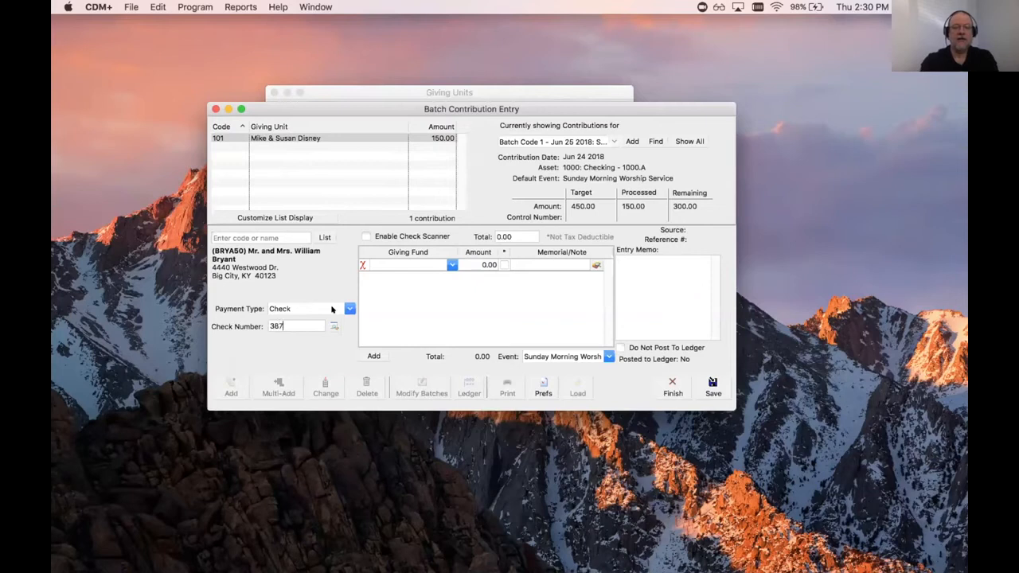
key(Tab)
text(100)
key(Tab)
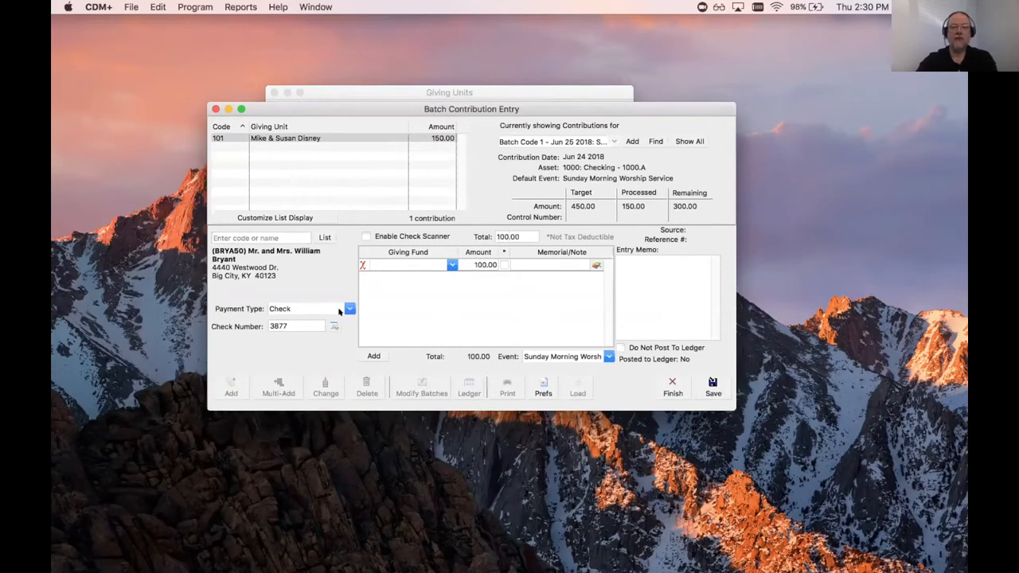
Step: Assign the 100.00 check to General Fund 2017 and save it
click(451, 265)
click(392, 352)
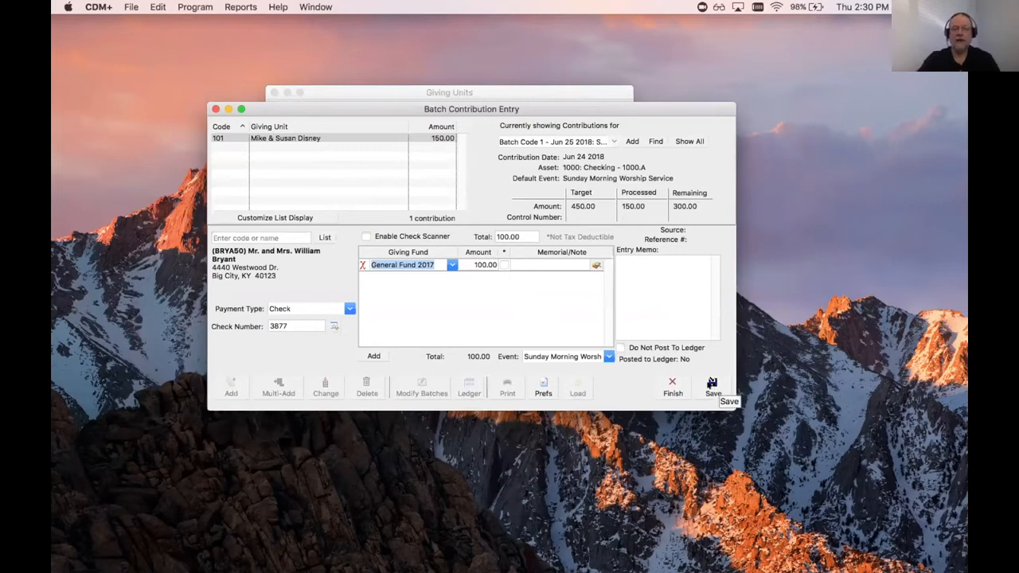
click(711, 383)
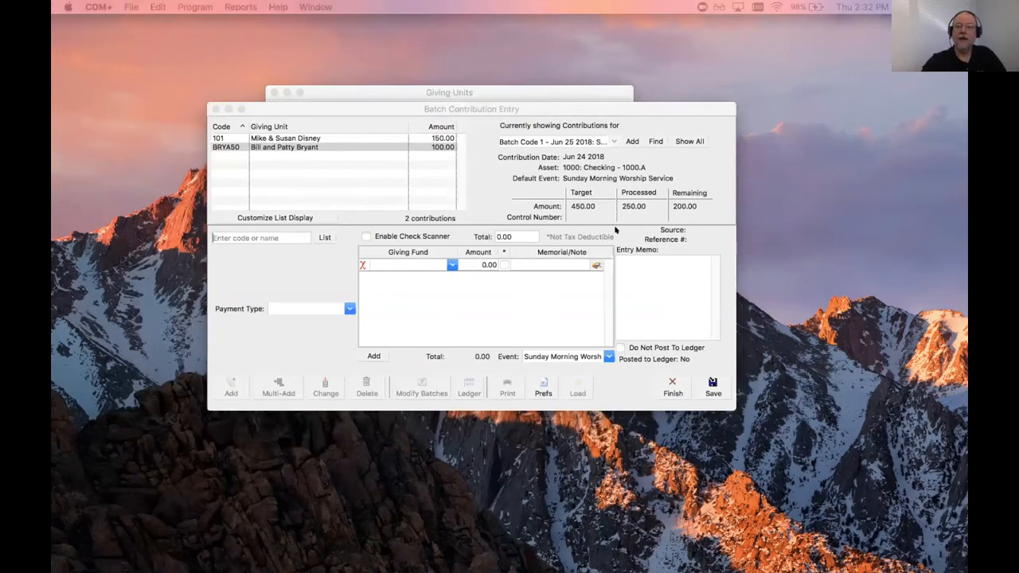
mouse_move(624, 241)
mouse_down()
mouse_move(608, 247)
mouse_move(619, 325)
mouse_move(649, 340)
mouse_move(709, 329)
mouse_move(701, 264)
mouse_up()
mouse_move(618, 241)
mouse_down()
mouse_move(713, 250)
mouse_move(707, 282)
mouse_up()
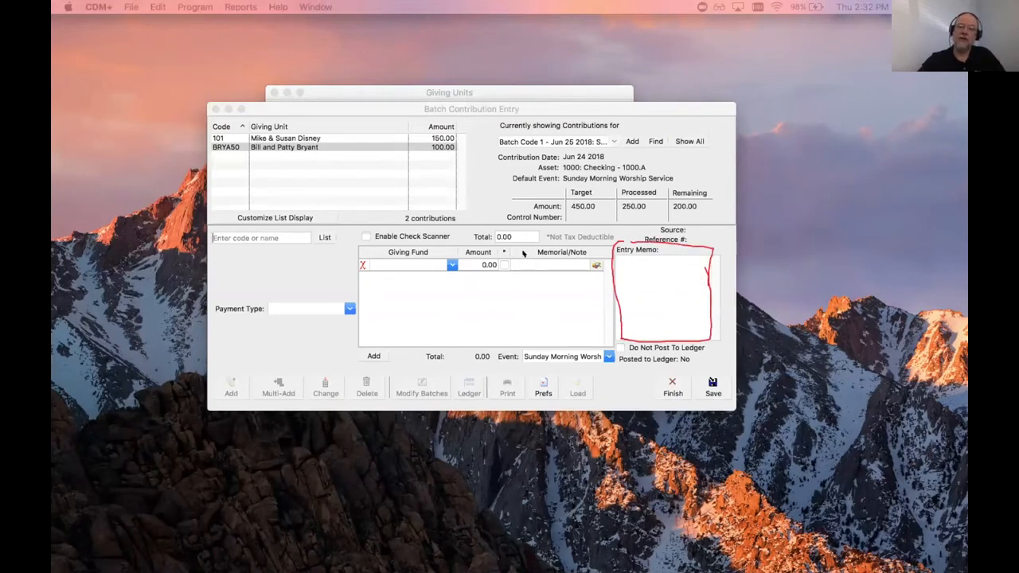
mouse_move(508, 245)
mouse_down()
mouse_move(509, 266)
mouse_move(599, 268)
mouse_move(602, 244)
mouse_move(511, 244)
mouse_up()
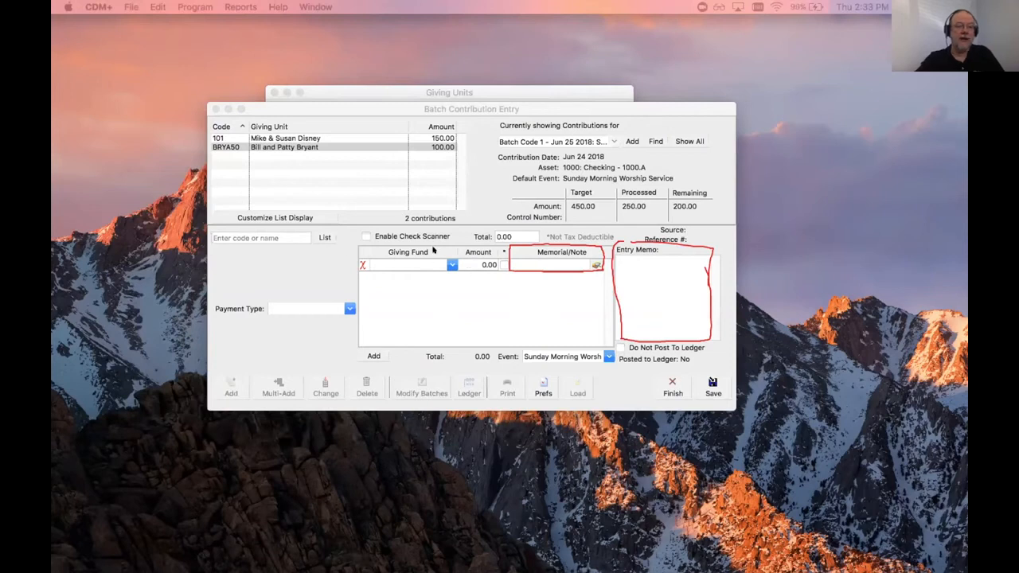
mouse_move(386, 252)
mouse_down()
mouse_move(443, 273)
mouse_move(373, 262)
mouse_up()
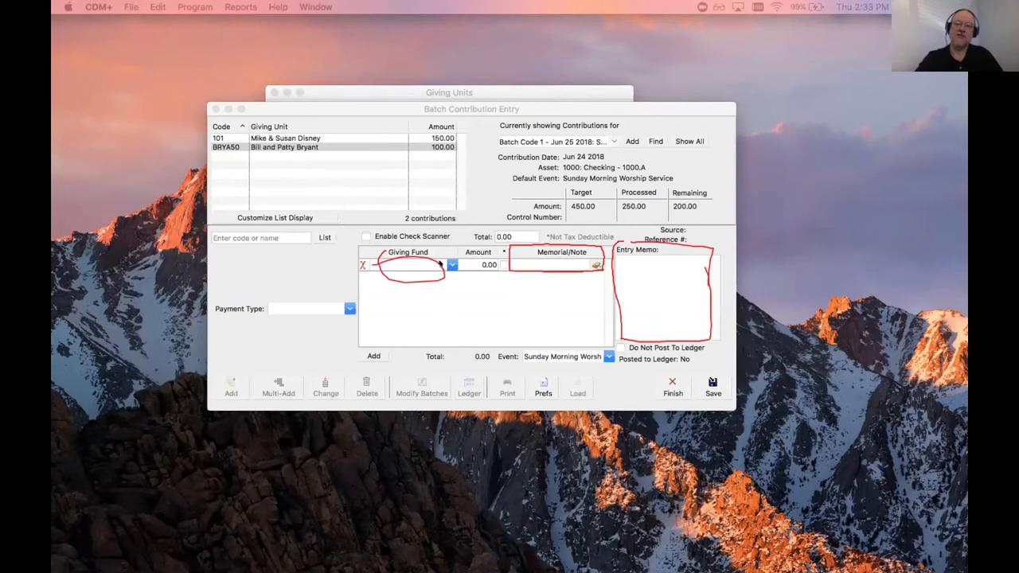
drag(430, 266, 451, 250)
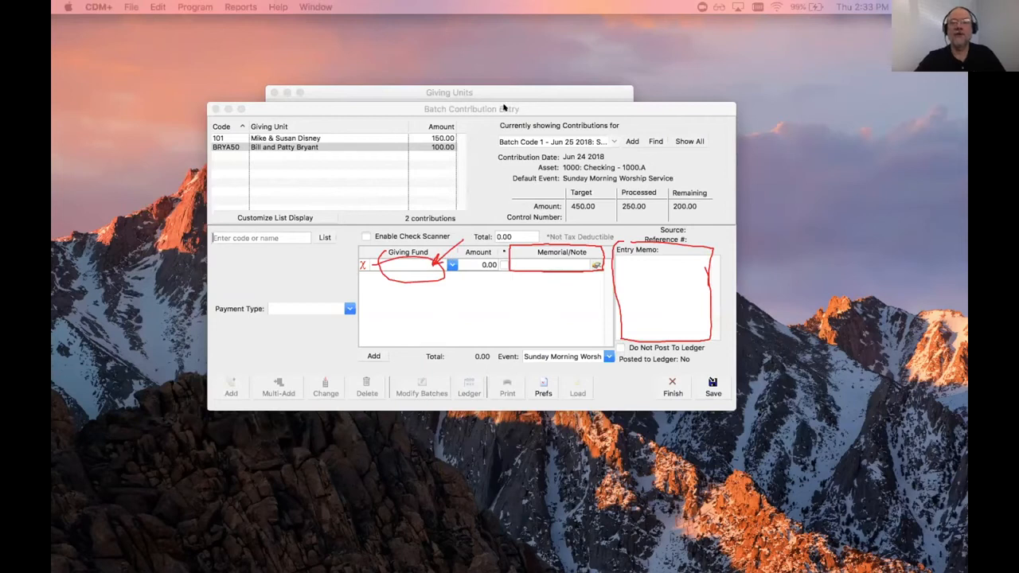
drag(532, 106, 589, 101)
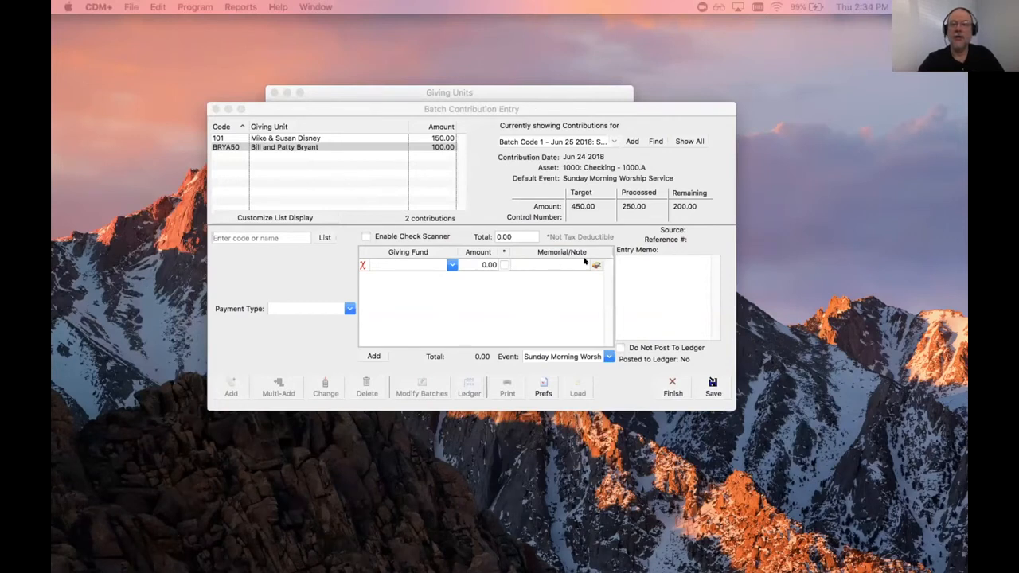
Step: Type the new giver's last name into the code or name field and search
click(225, 237)
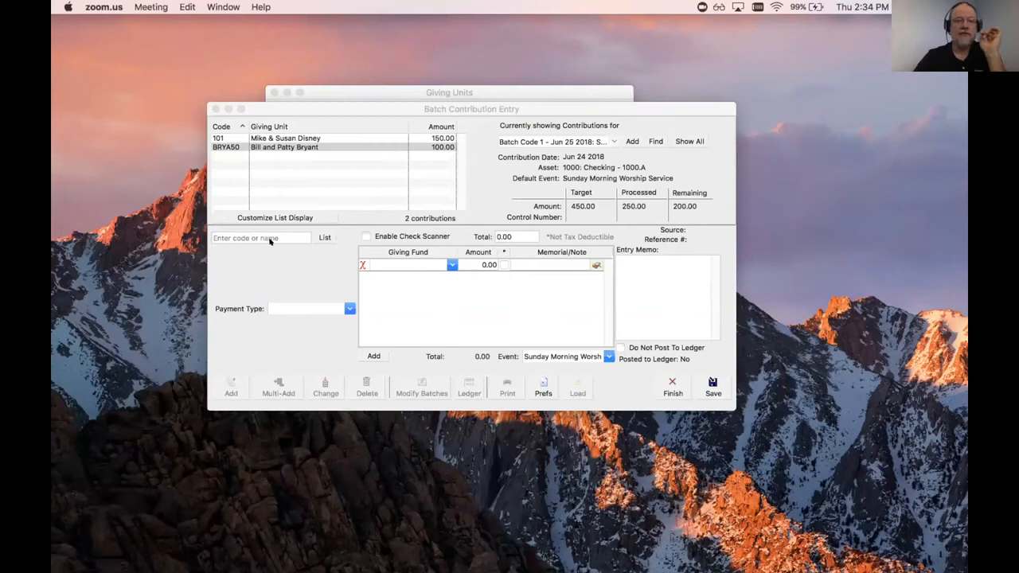
click(309, 98)
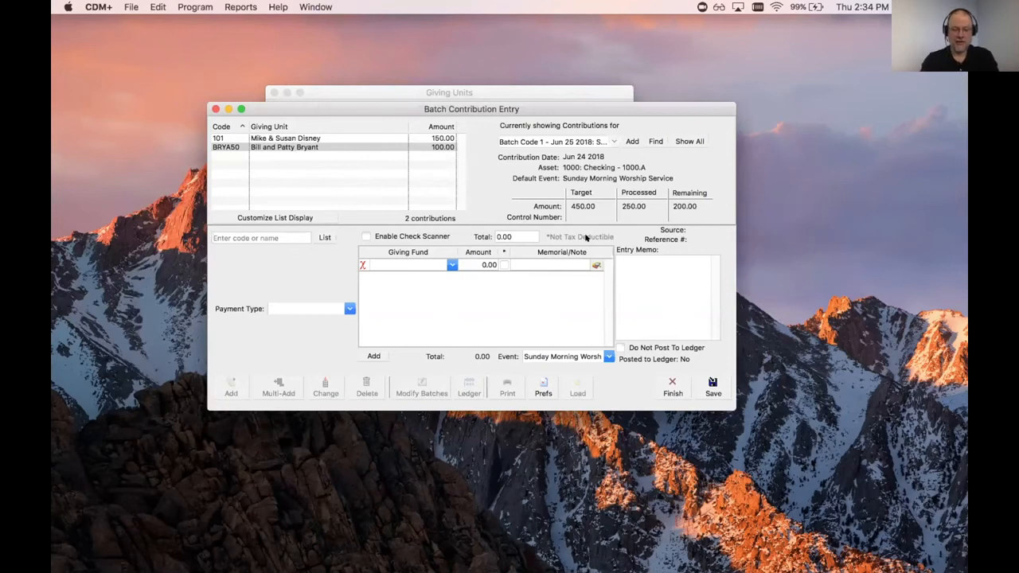
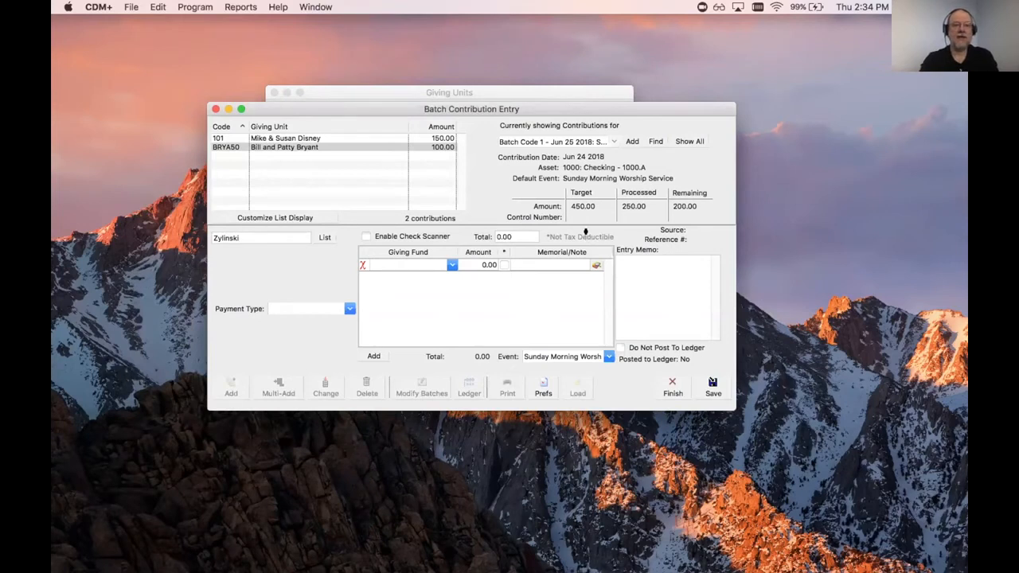
key(Return)
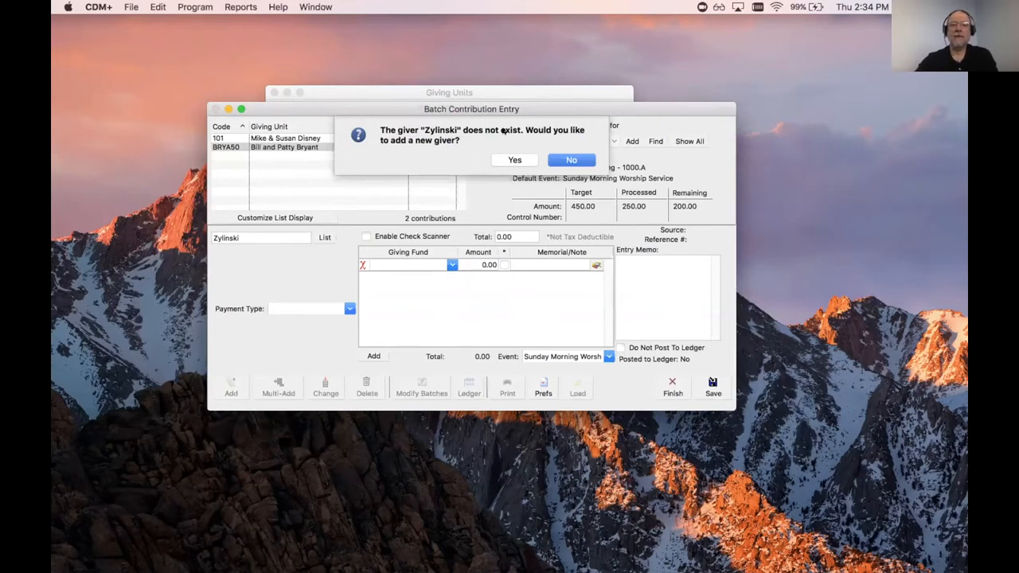
Step: Agree to add a new giver, find no address matching the last name, and add a blank address record
click(513, 159)
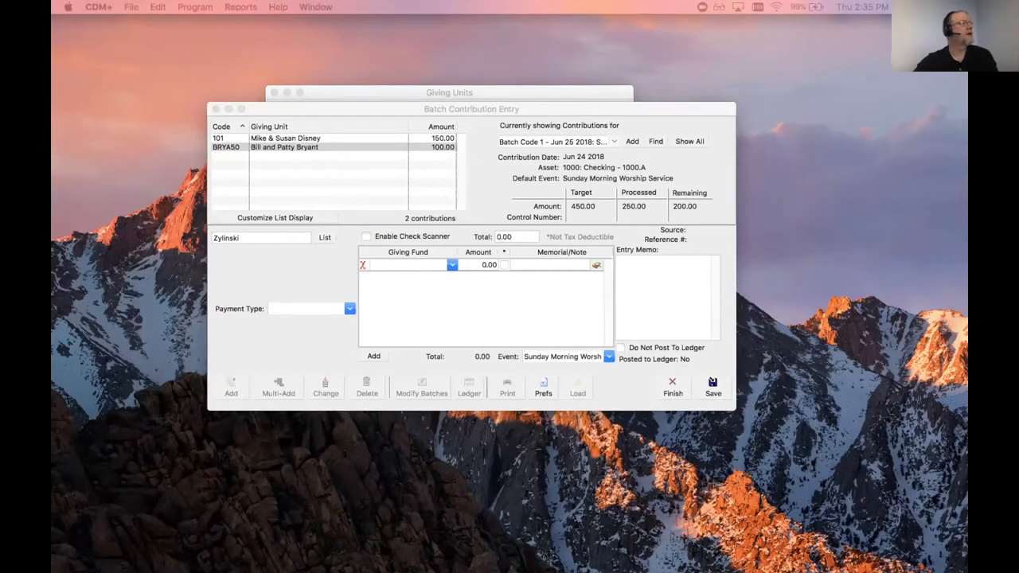
drag(53, 24, 801, 137)
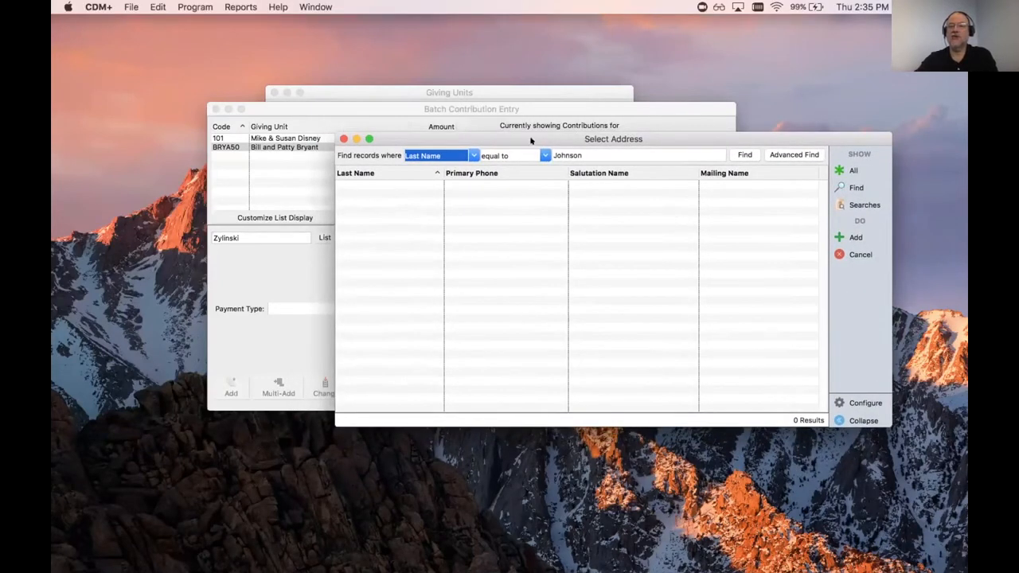
click(592, 149)
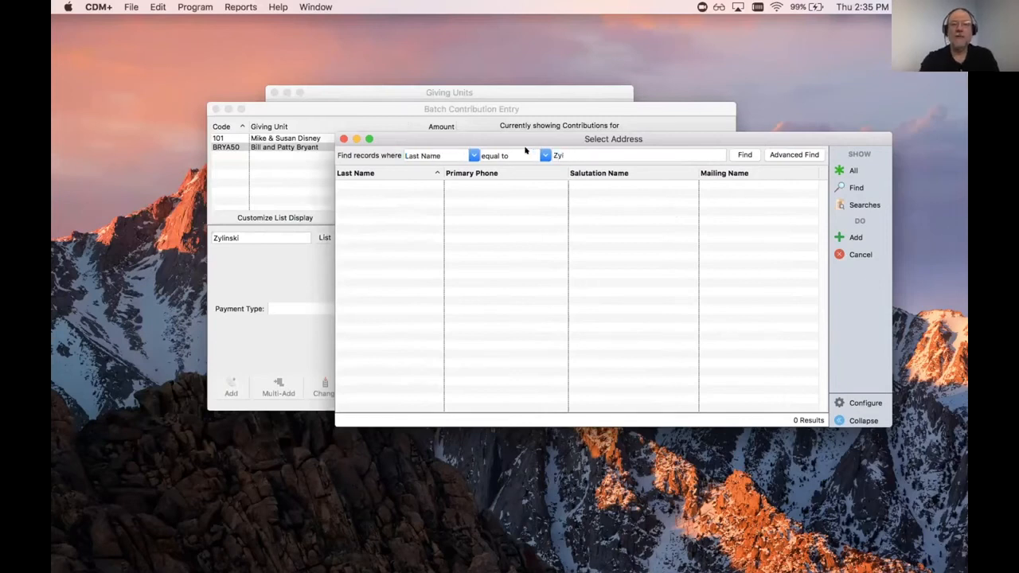
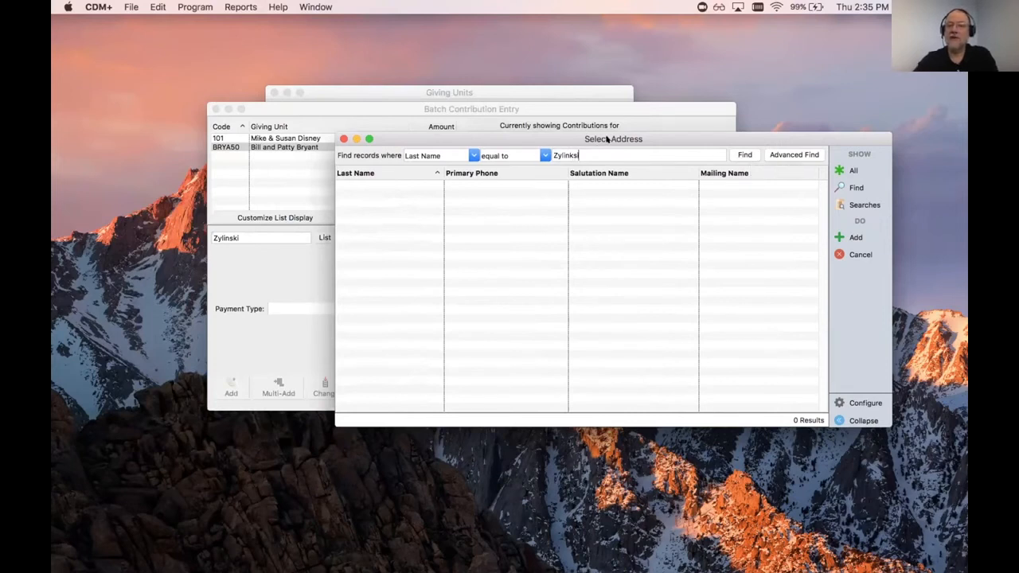
click(738, 151)
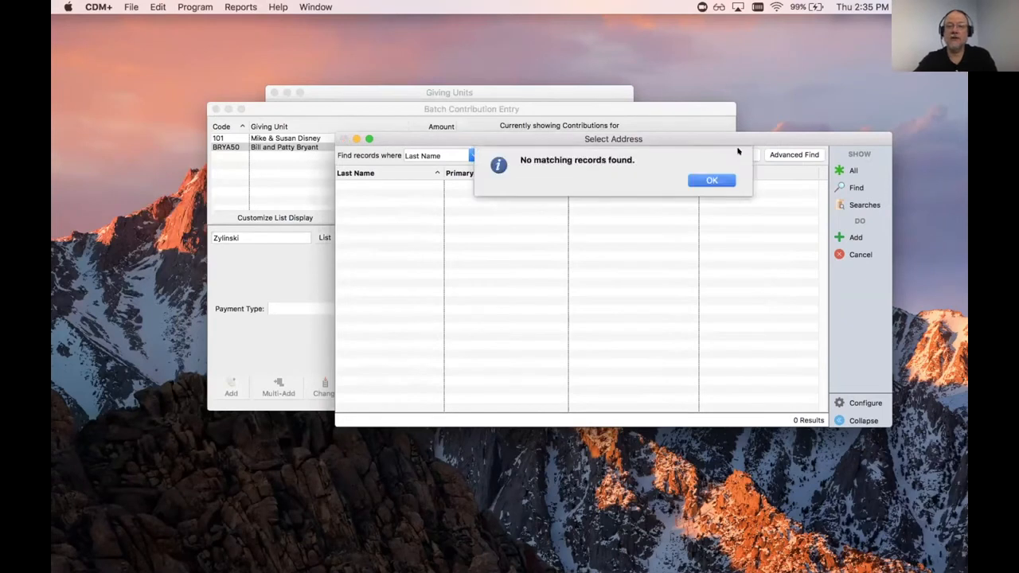
click(719, 177)
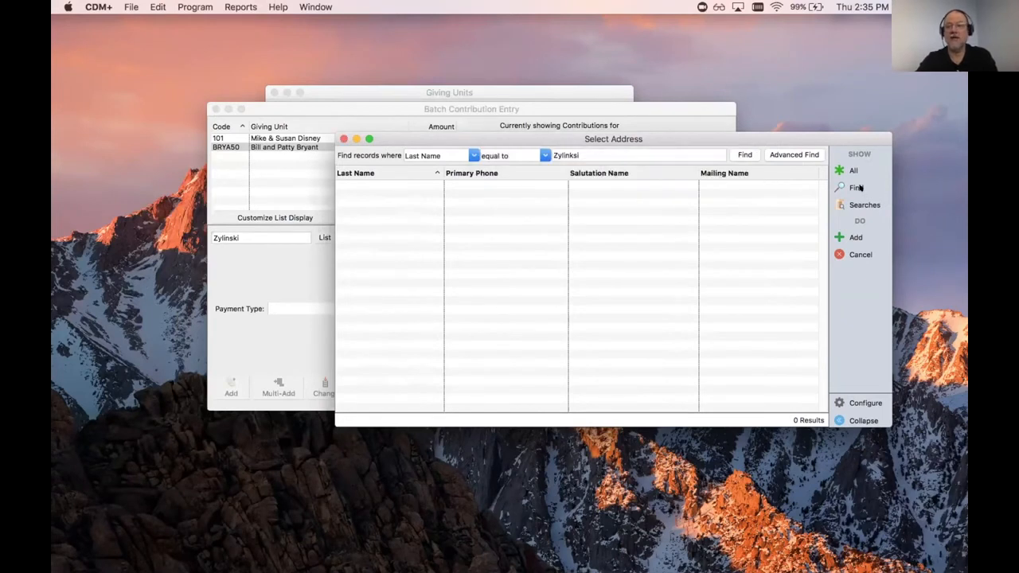
click(851, 237)
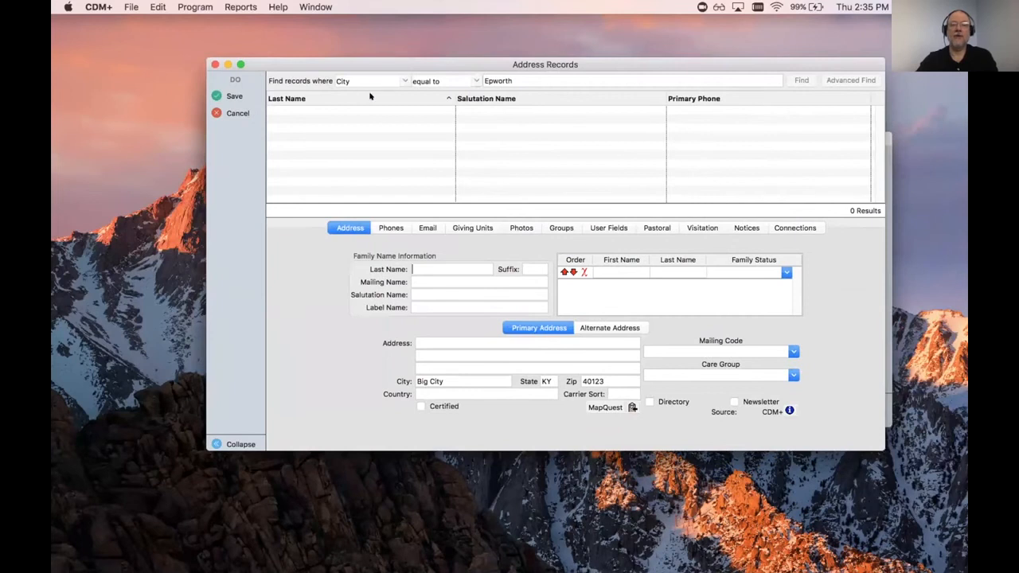
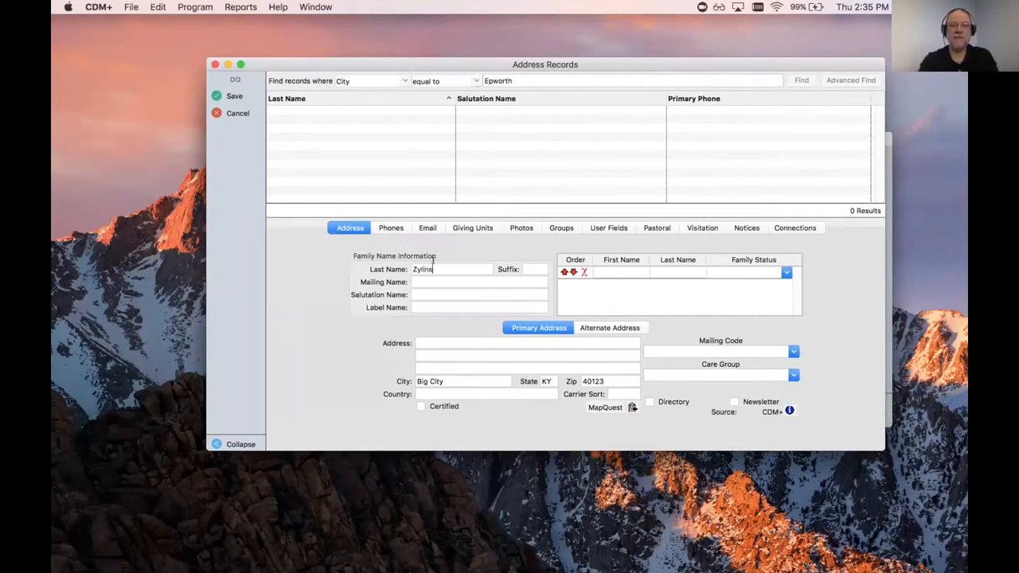
Step: Fill in the address record's last name, mailing and salutation names, street, and city
key(Tab)
key(Tab)
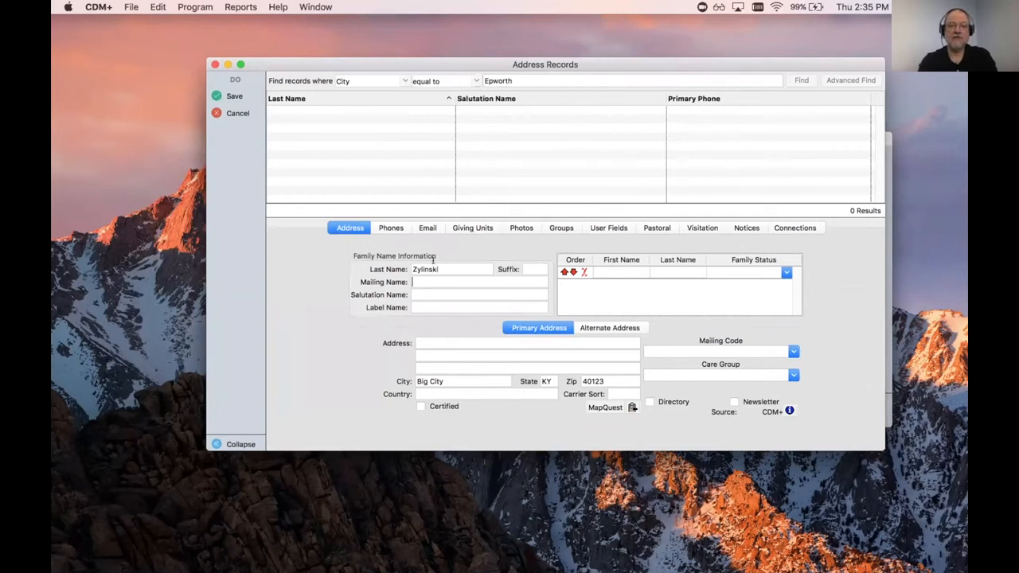
key(Tab)
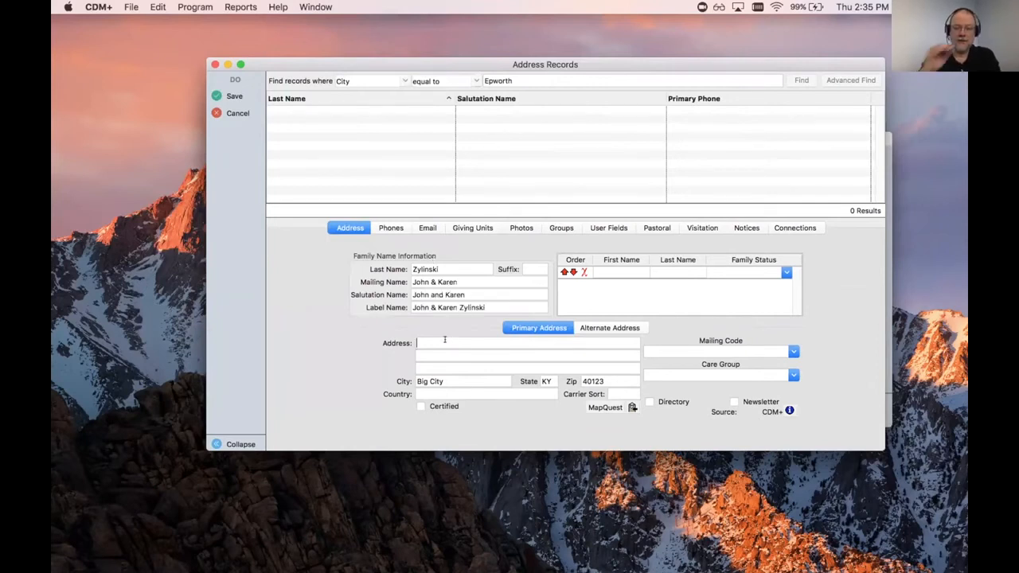
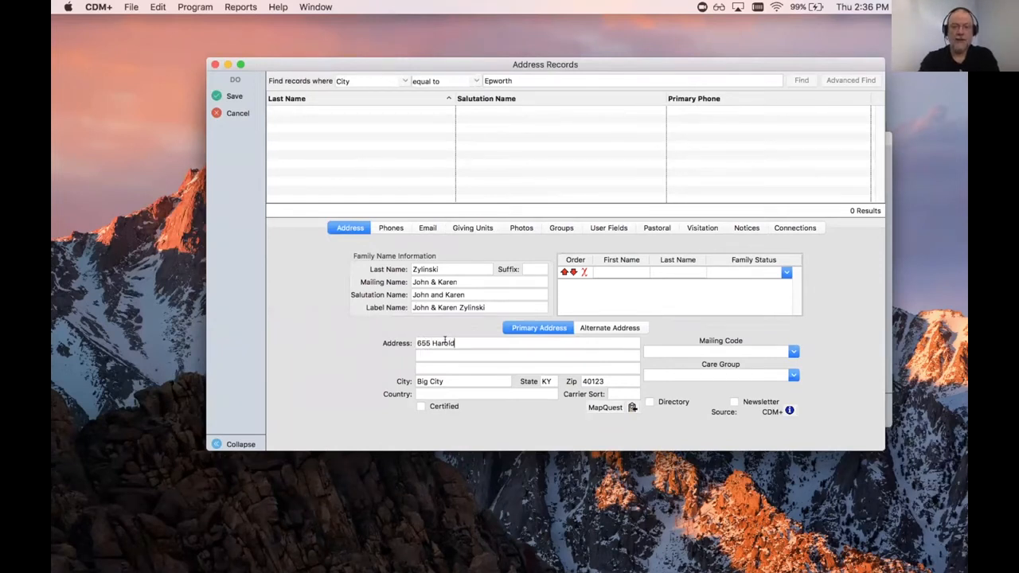
key(Tab)
key(Tab)
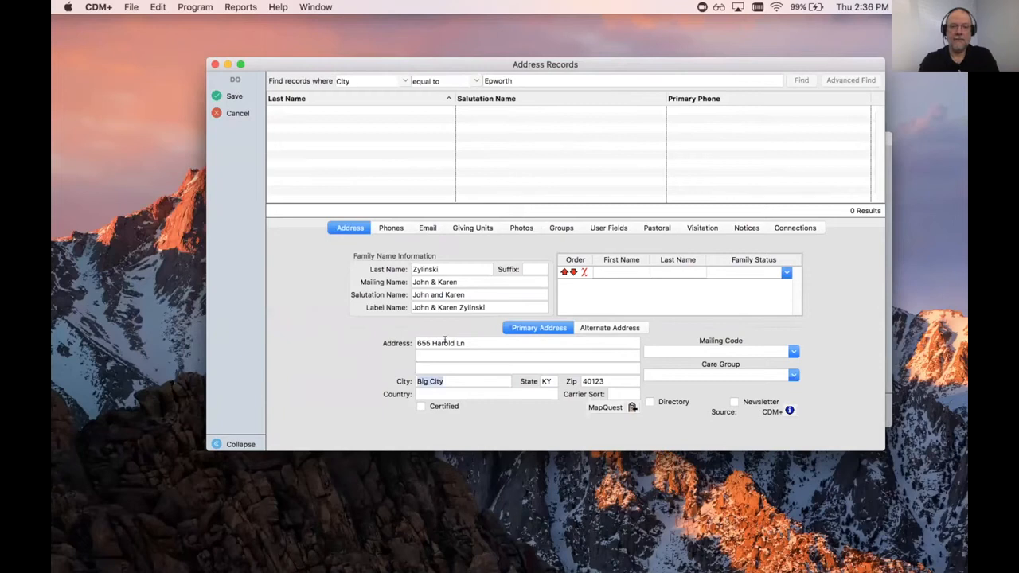
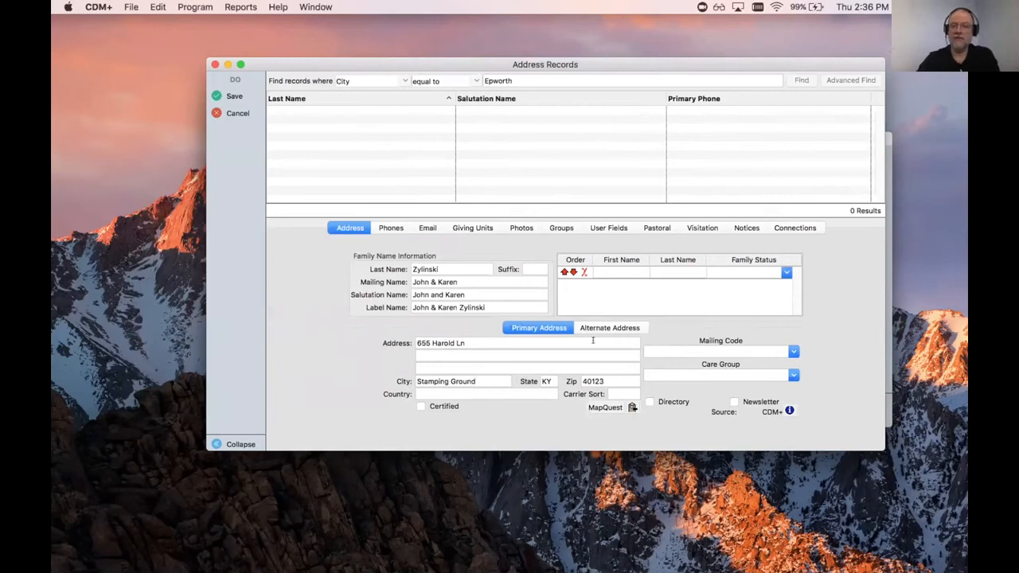
Step: Add both family members' first names, each with Family Status Head of Household
click(605, 272)
text(Jo)
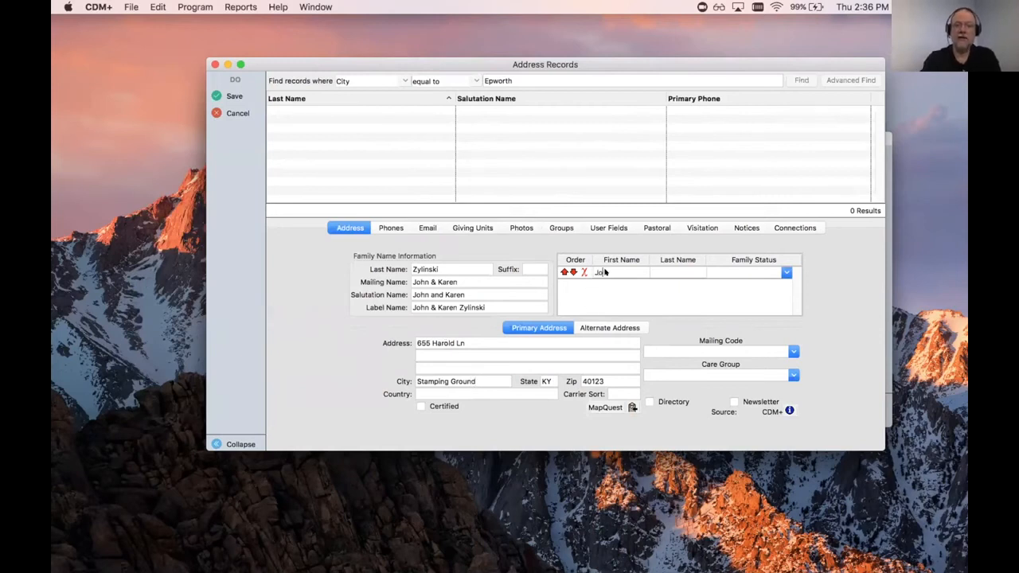
key(Tab)
key(Tab)
text(Head of Household)
key(Tab)
text(Karen)
key(Tab)
key(Tab)
text(Head of Household)
key(Tab)
Step: Save the new family's address record with a new giving unit, reloading it into batch entry
click(234, 96)
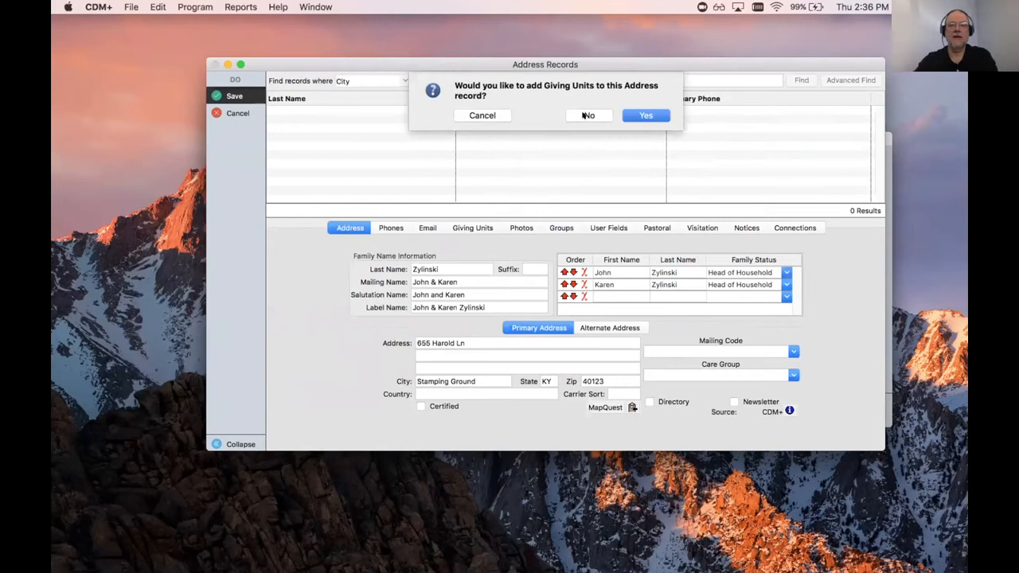
click(476, 115)
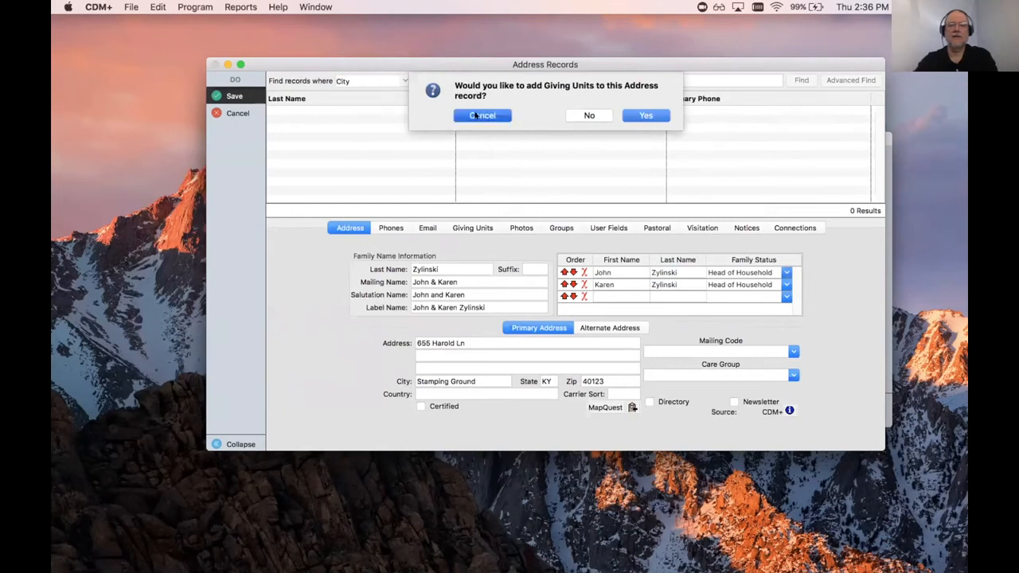
click(234, 95)
click(637, 116)
click(234, 96)
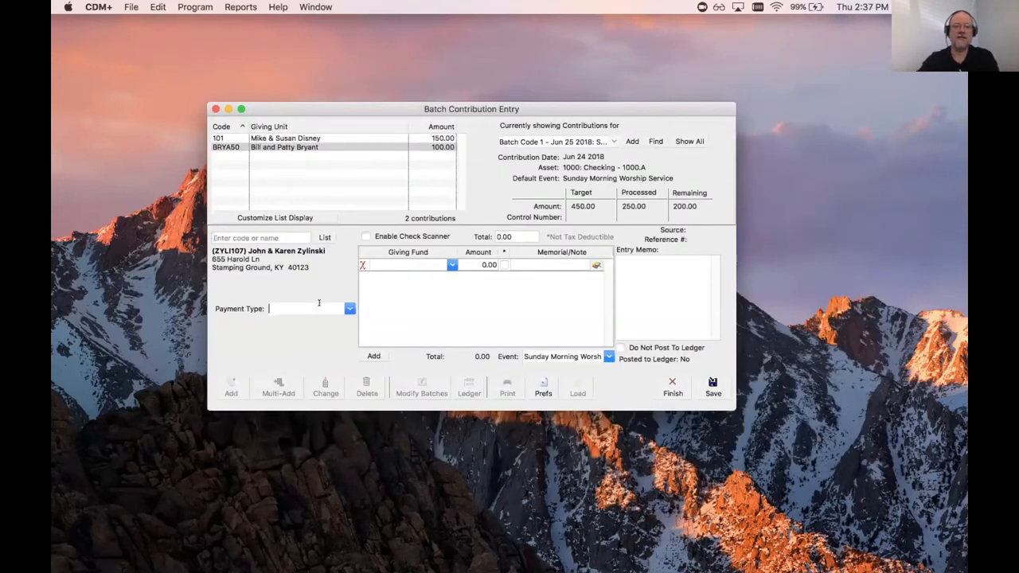
Step: Record a 200.00 check to General Fund 2017 with memo 'First time visitors' and save it
text(Ch)
key(Tab)
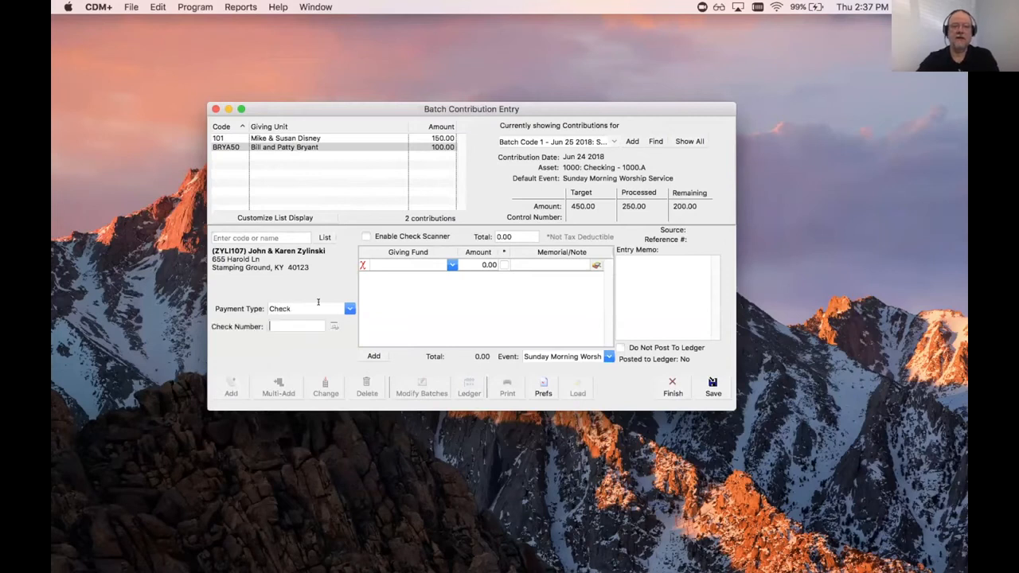
key(Tab)
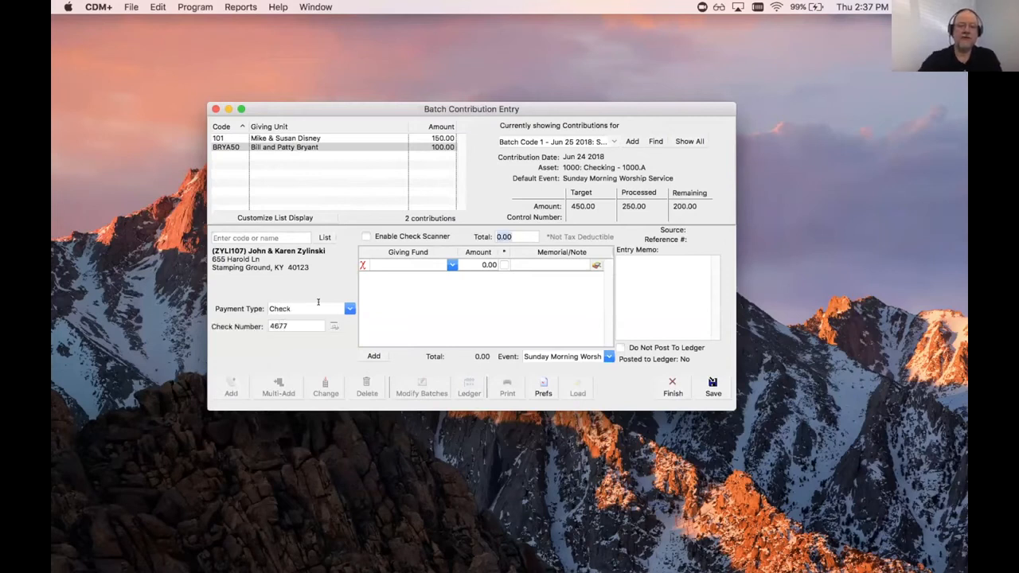
text(200)
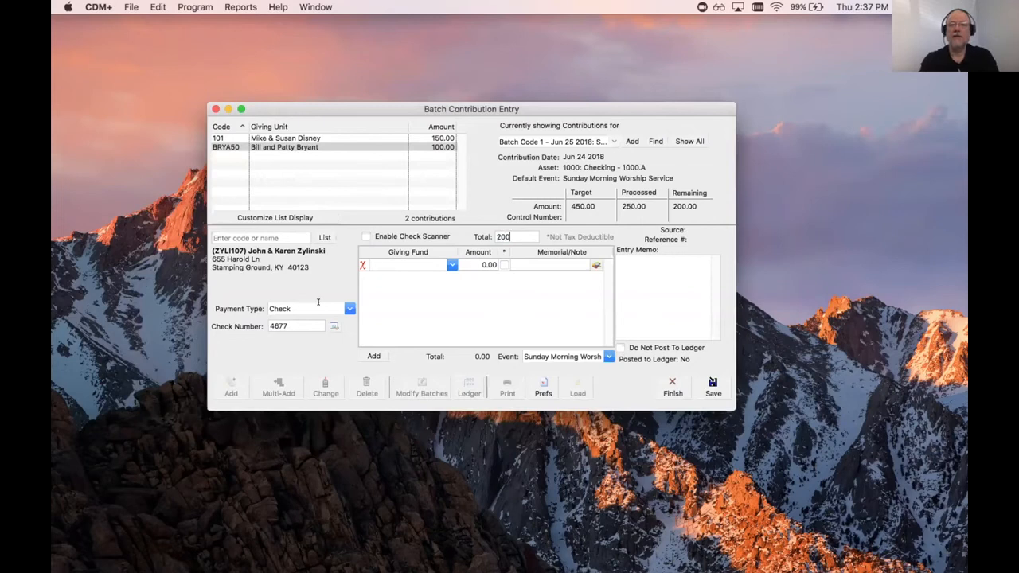
key(Tab)
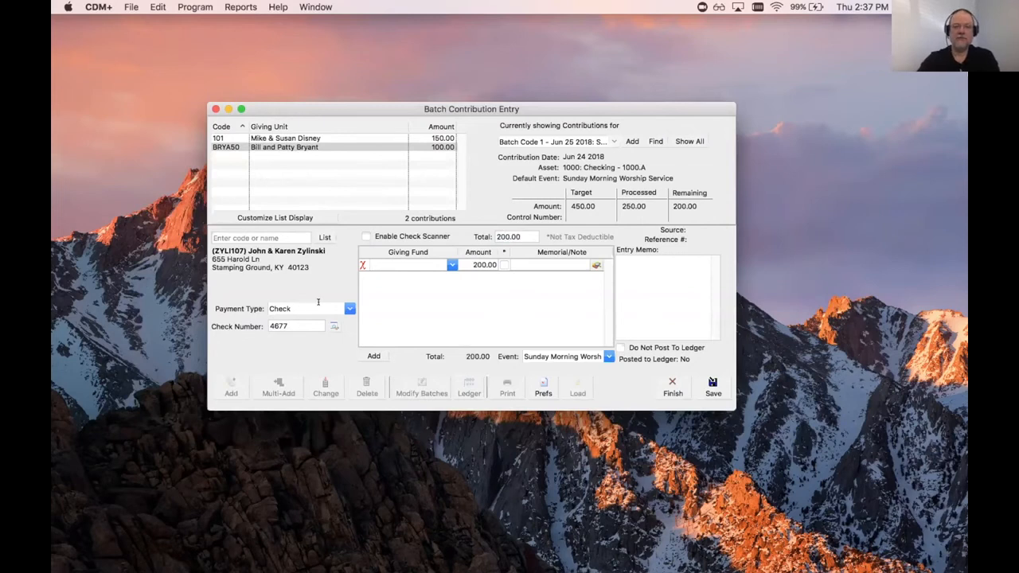
click(452, 264)
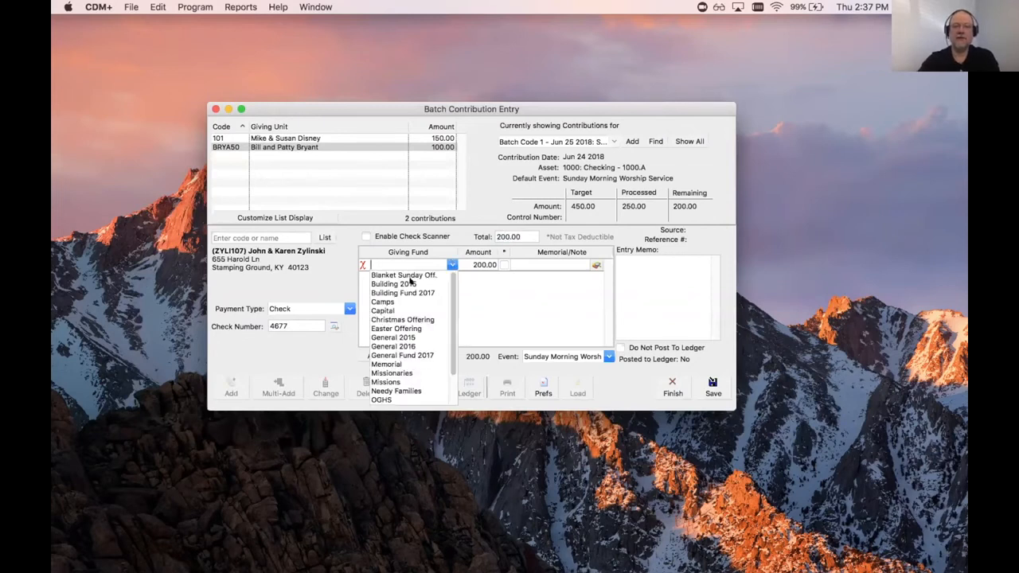
click(396, 355)
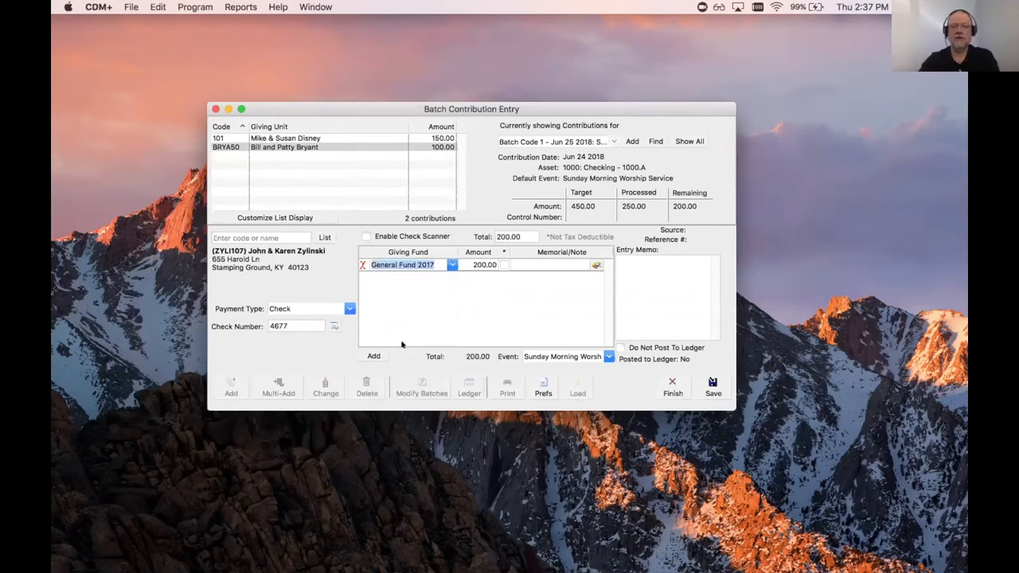
click(644, 257)
text(First time)
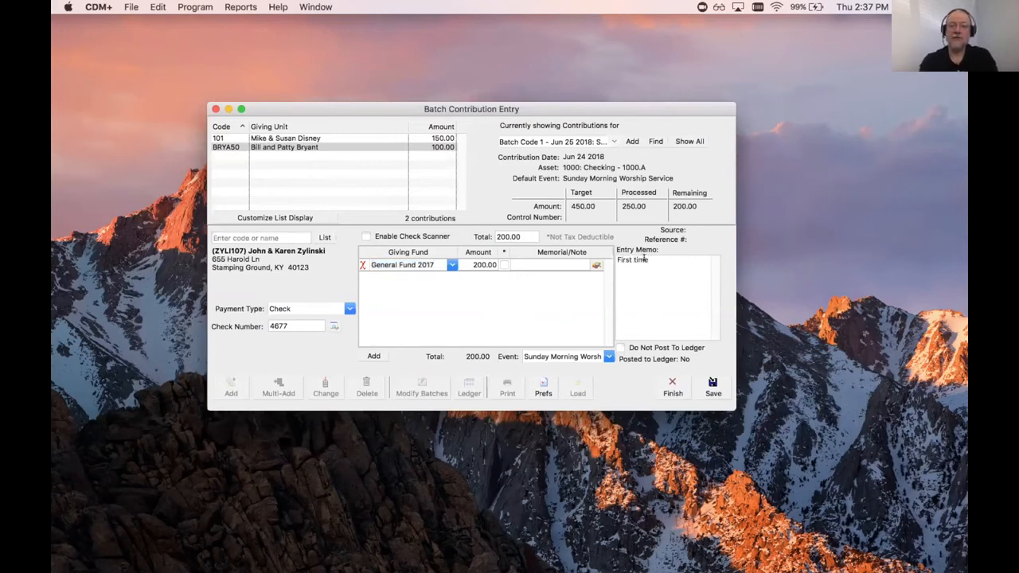
text( visitors)
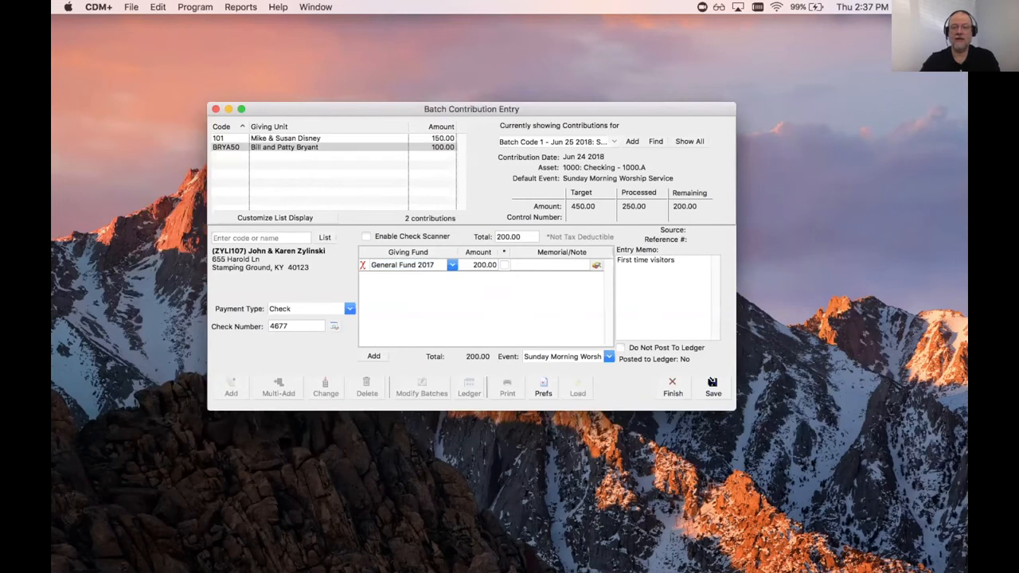
click(713, 384)
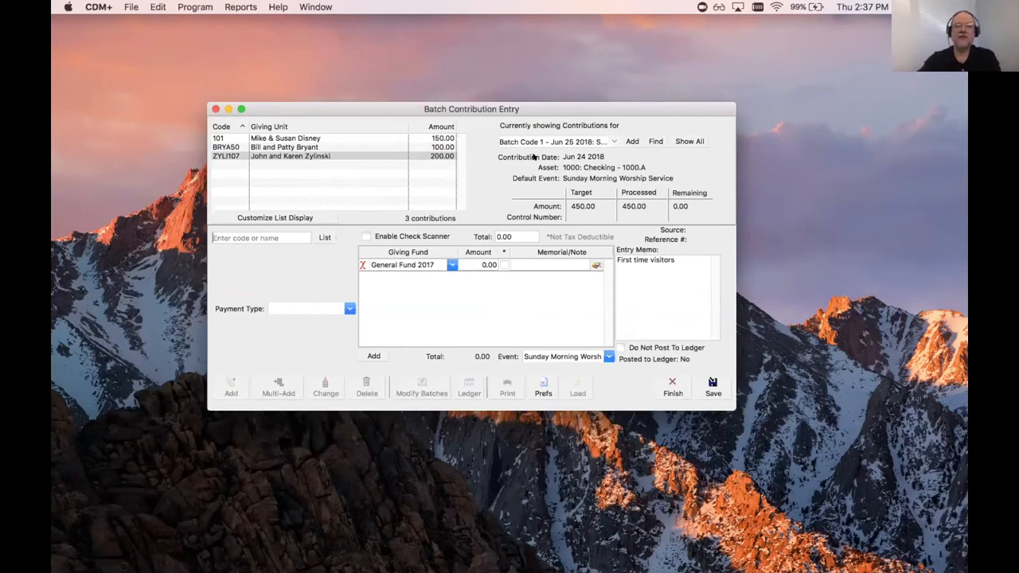
Step: Finish the balanced 450.00 batch and bring up the Program > Contributions submenu
click(667, 384)
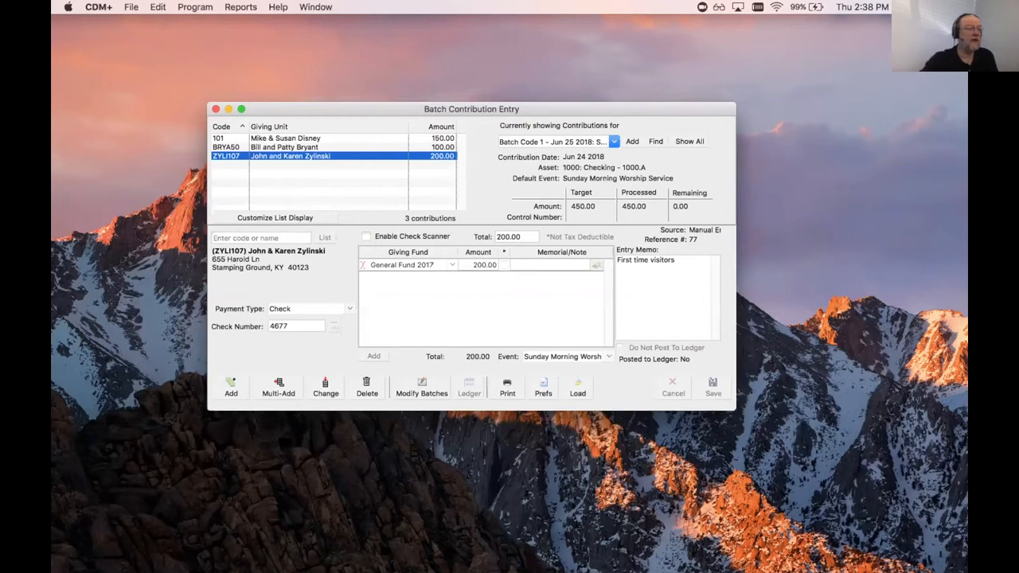
click(199, 7)
mouse_move(201, 24)
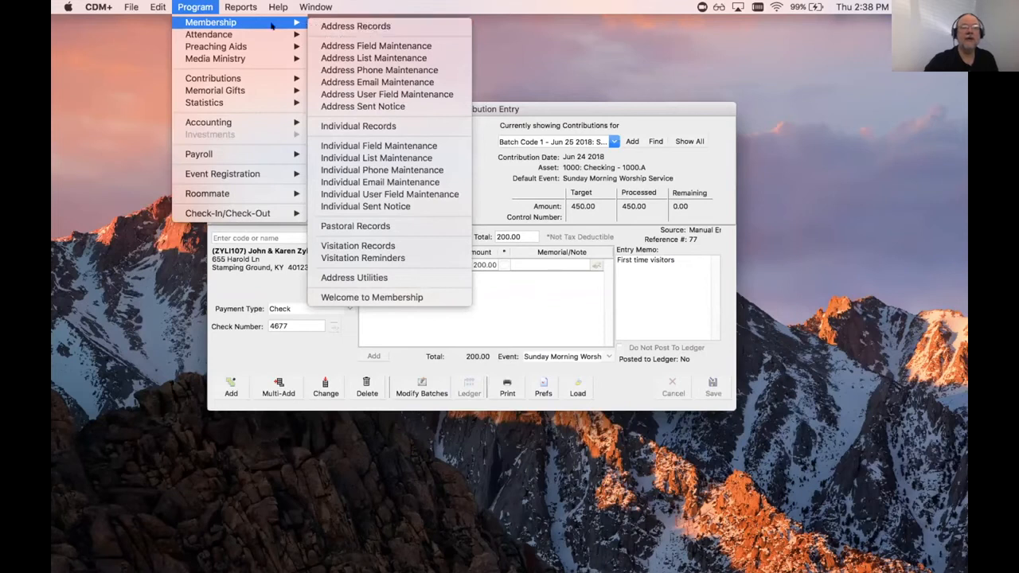
mouse_move(211, 77)
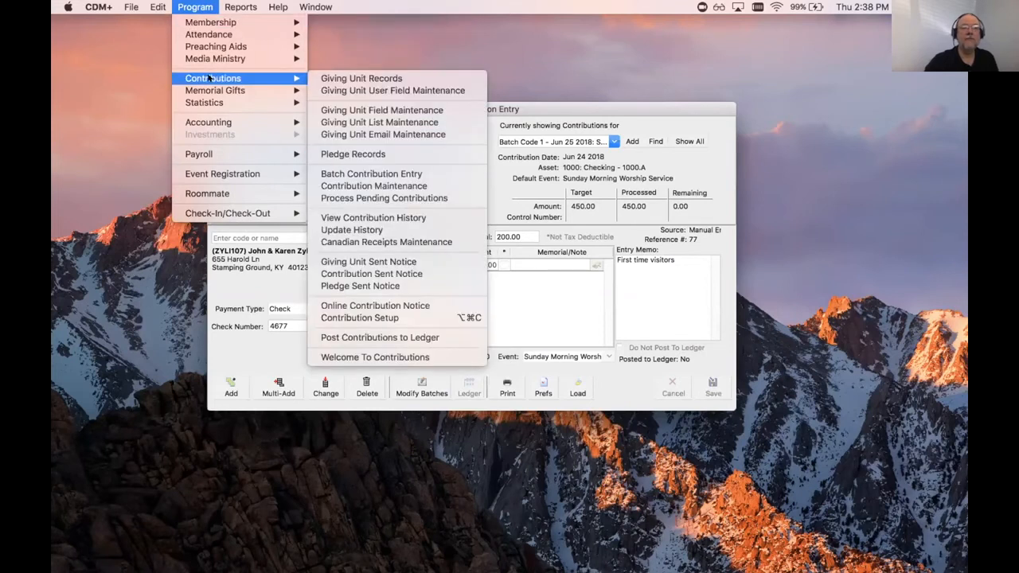
click(359, 75)
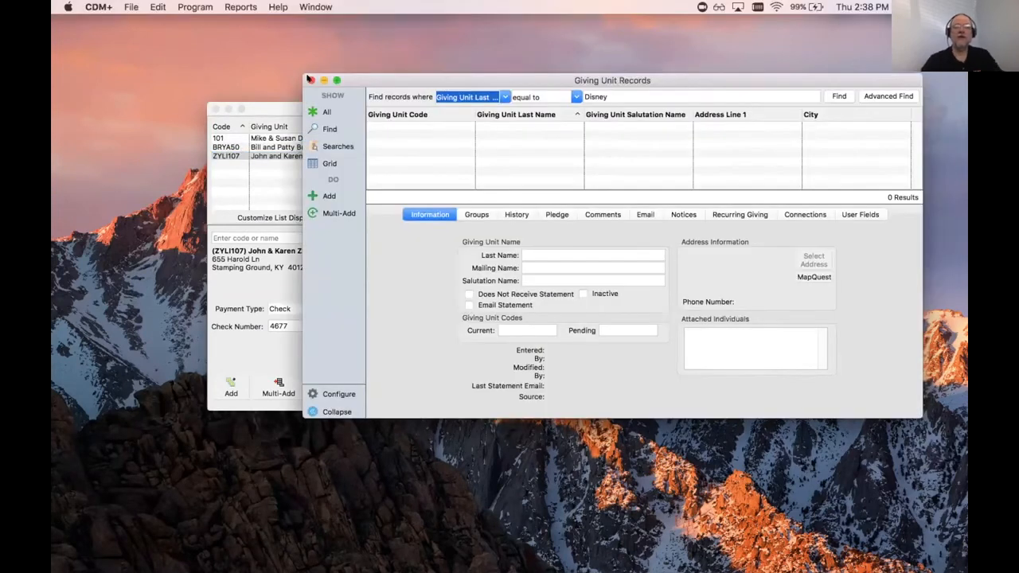
click(311, 80)
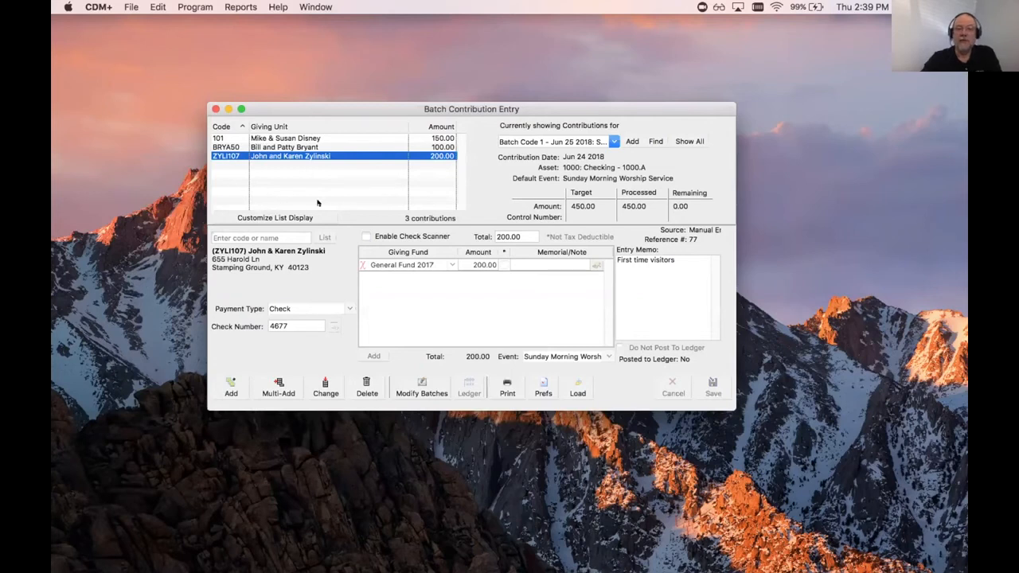
click(231, 387)
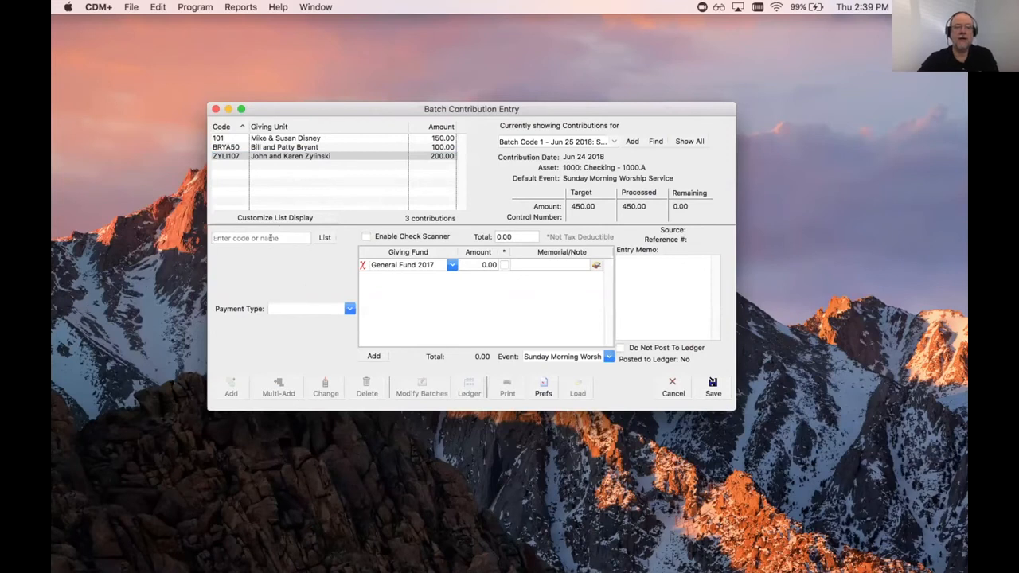
text(Disn)
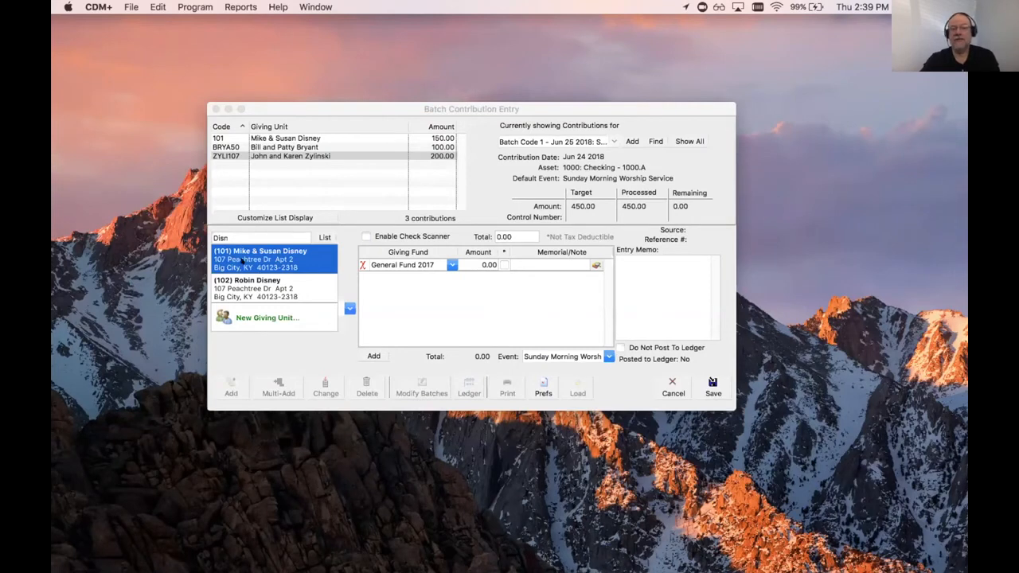
click(257, 340)
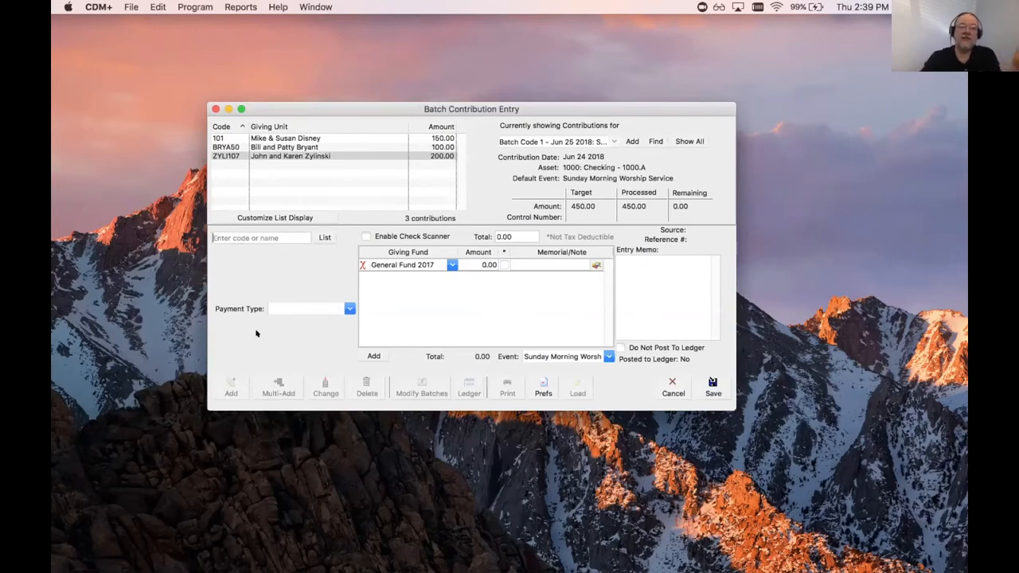
click(679, 382)
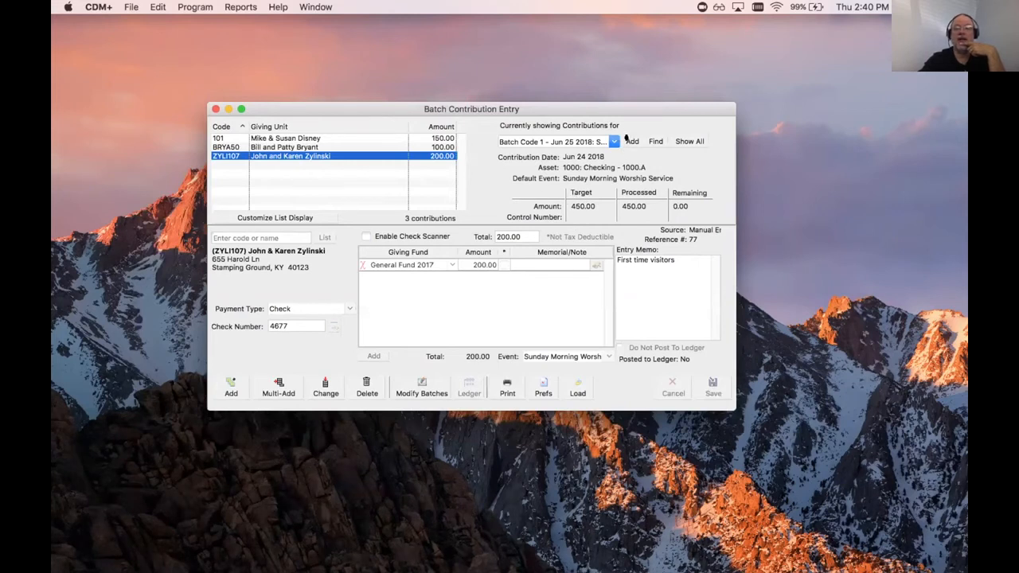
click(629, 140)
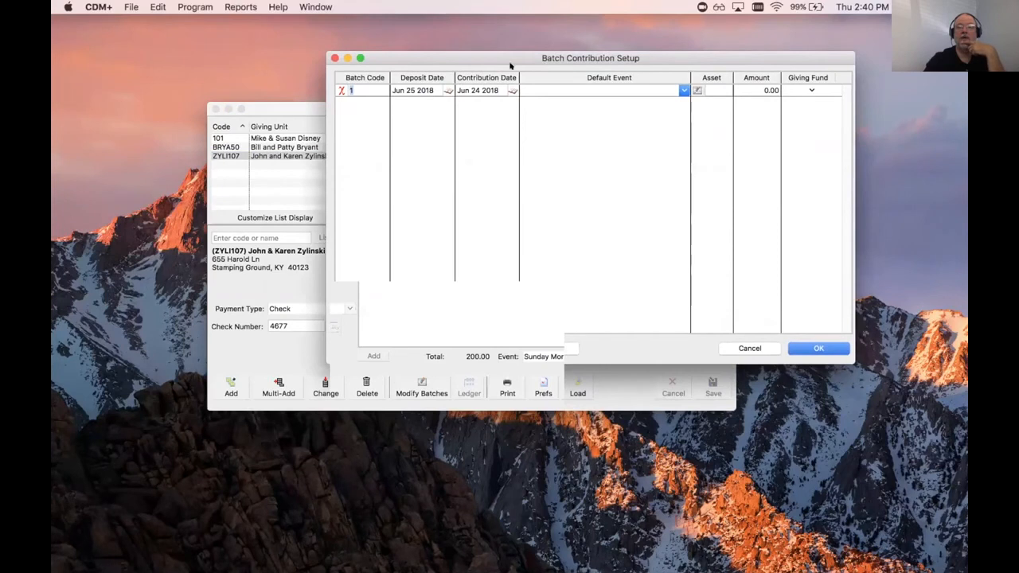
click(770, 89)
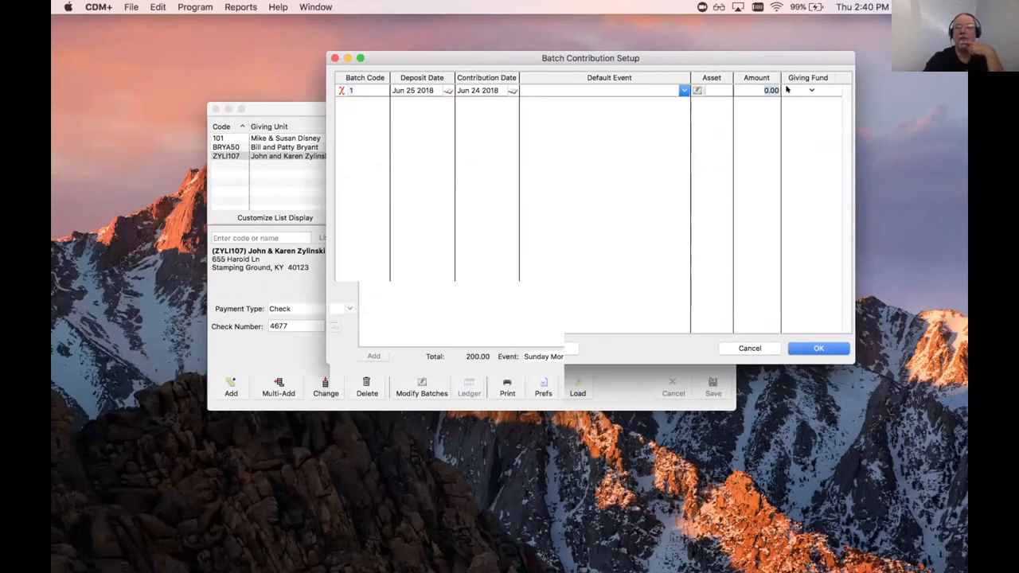
click(750, 348)
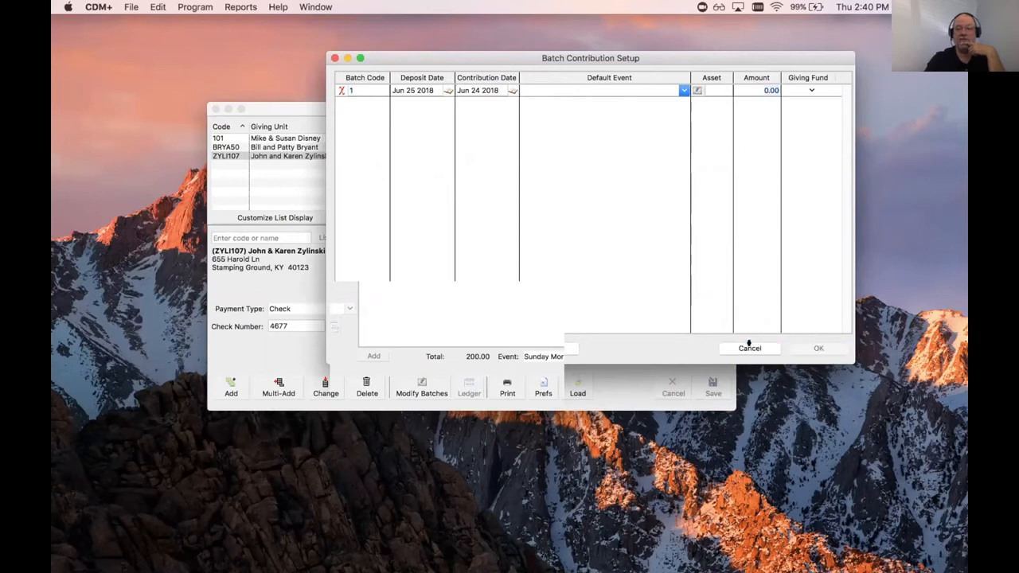
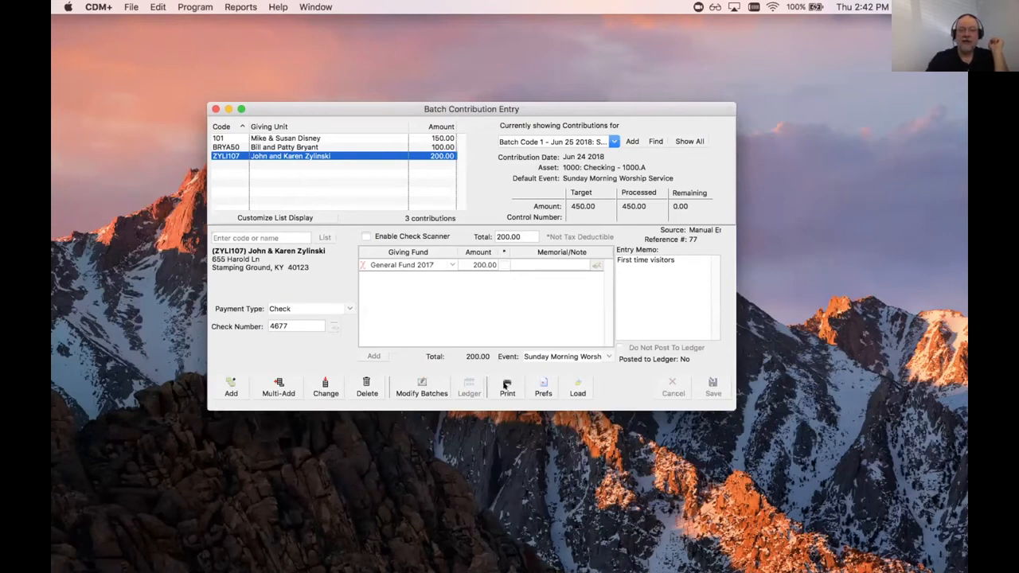
Step: Print a Daily Report of Contributions for the 450.00 contribution batch
click(507, 383)
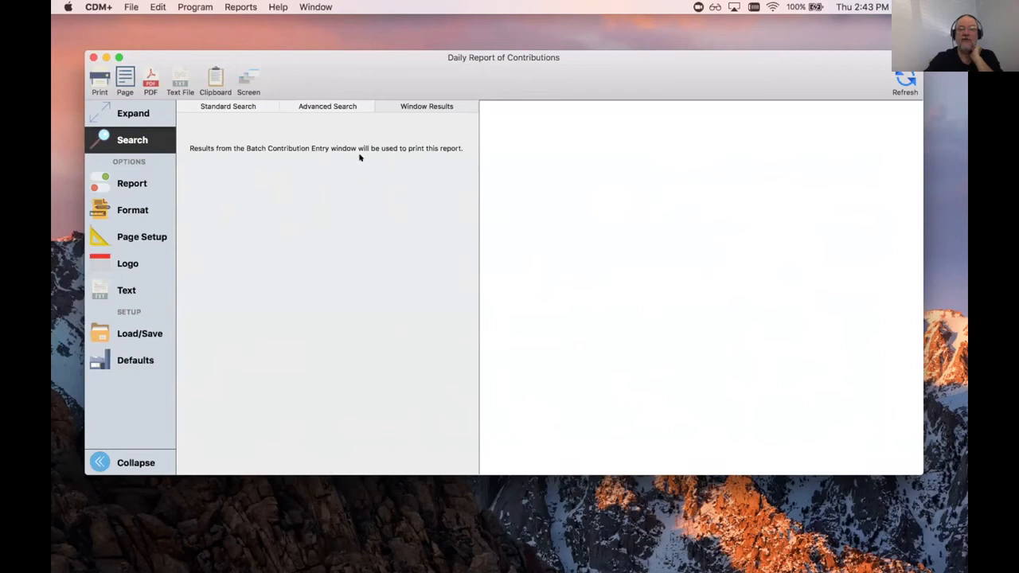
Step: Keep the daily report at Total Only, sort it by Giving Unit Name, and view its format settings
click(130, 181)
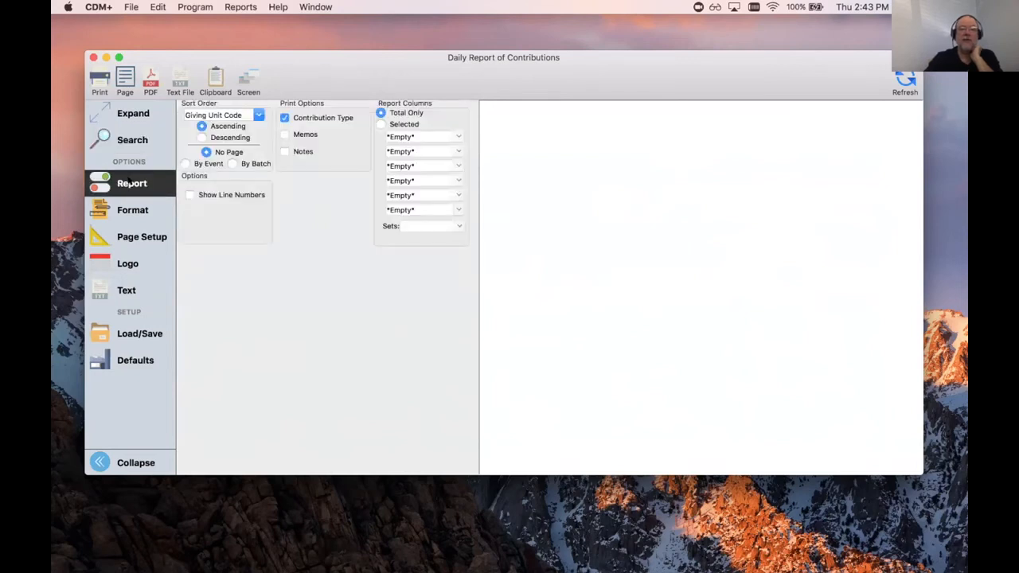
click(382, 124)
click(457, 135)
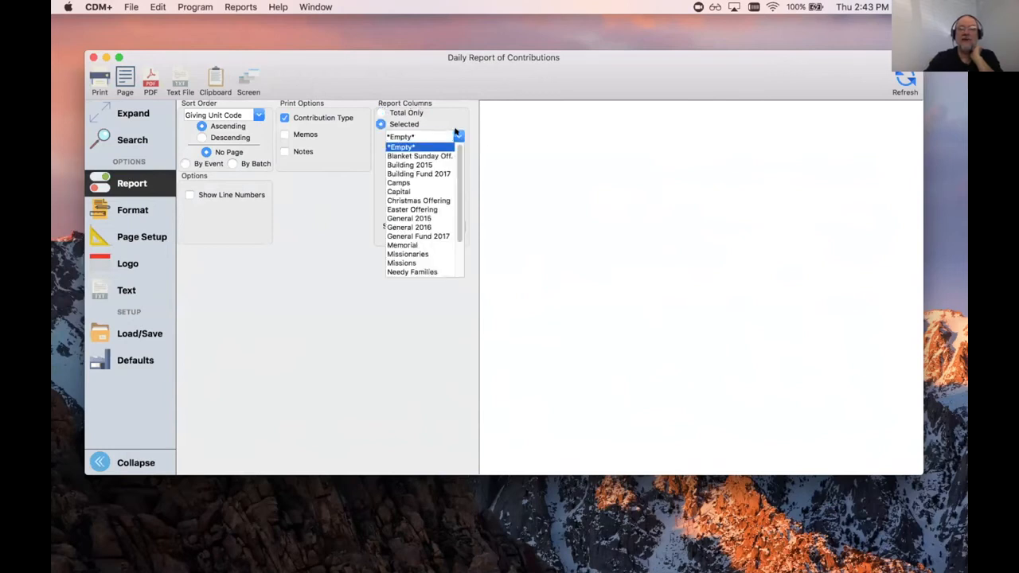
click(380, 111)
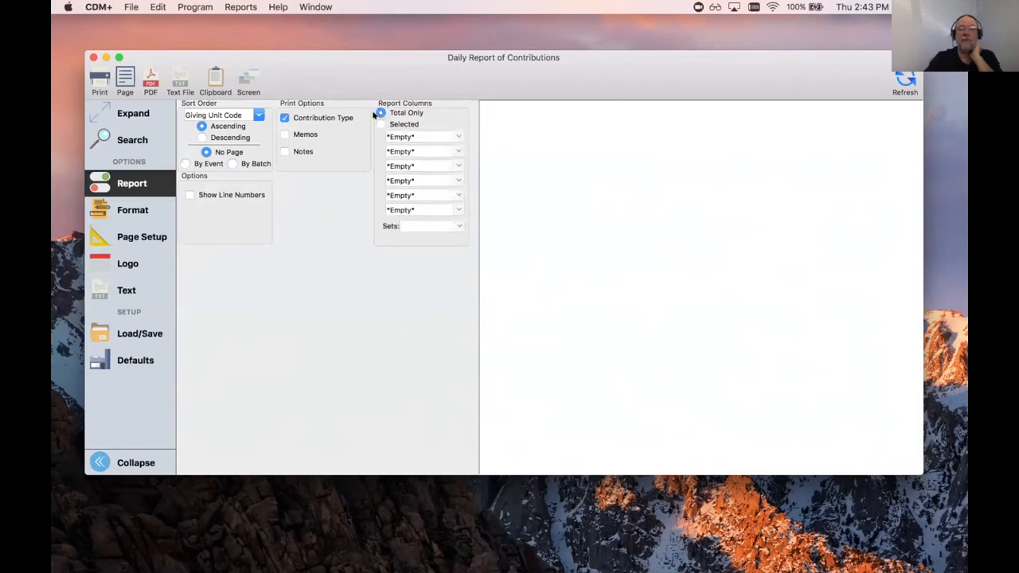
click(258, 115)
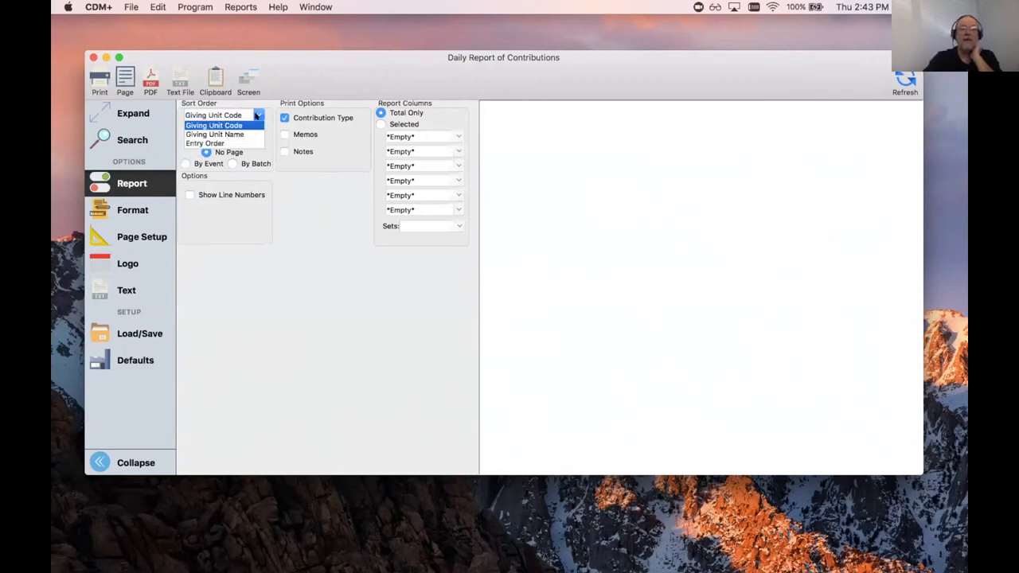
click(236, 133)
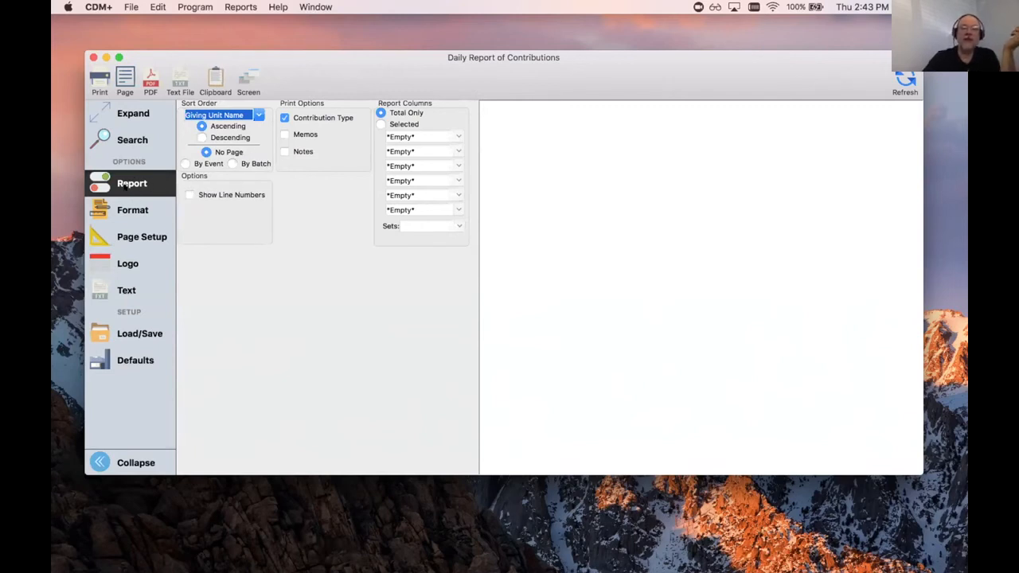
click(133, 210)
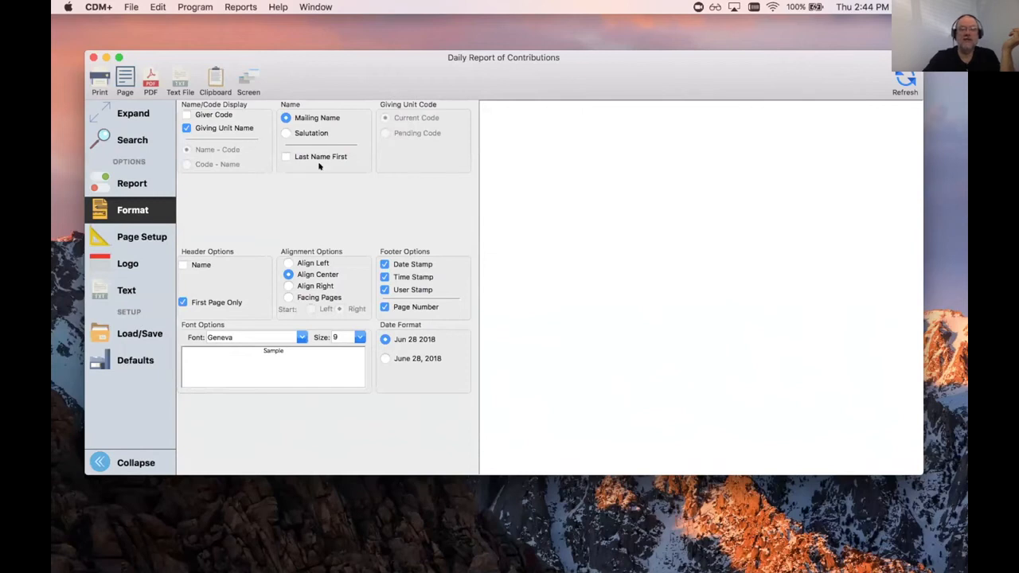
Step: Switch the report's page orientation to Portrait and refresh the preview
click(145, 234)
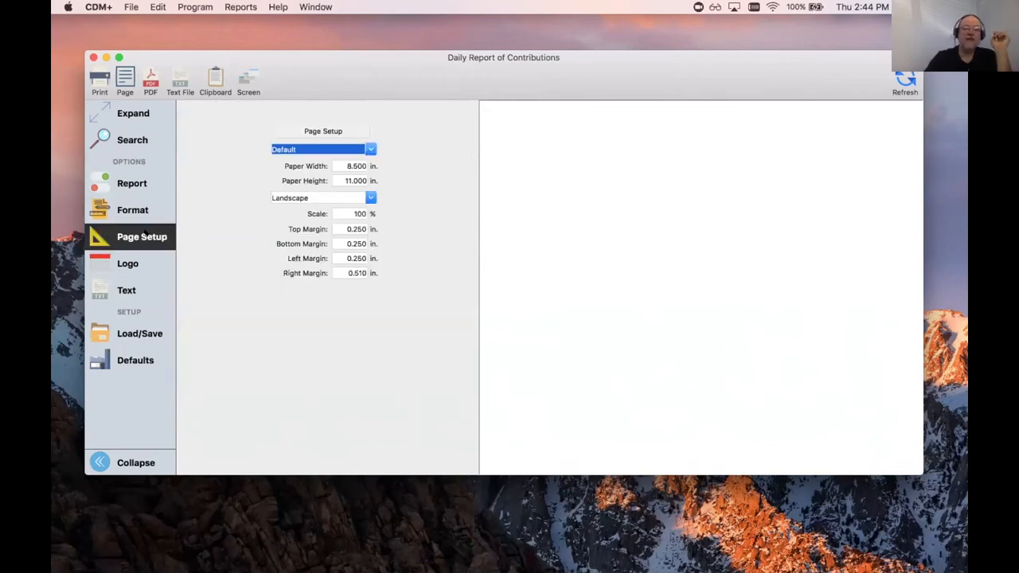
click(372, 197)
click(284, 208)
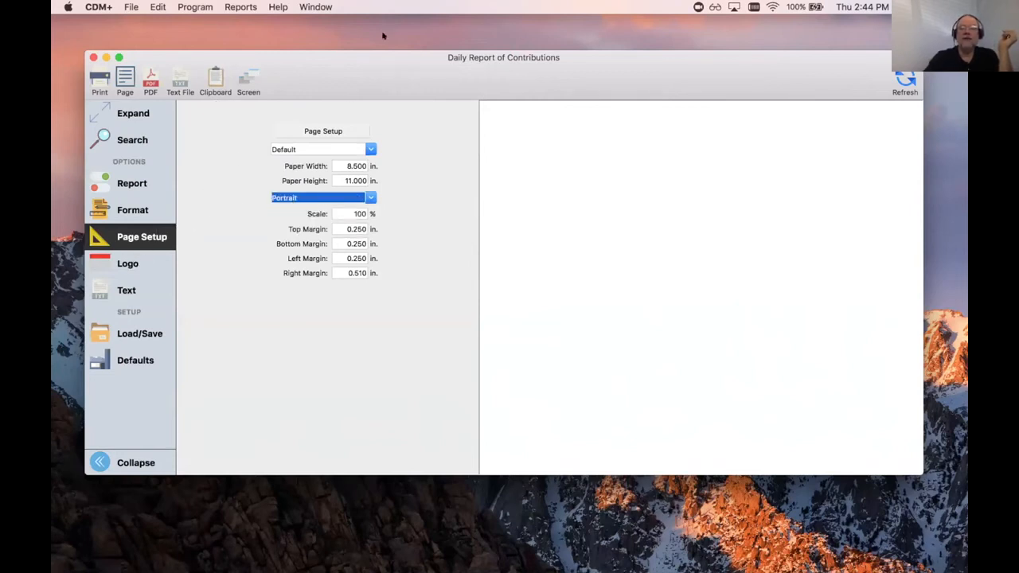
click(898, 76)
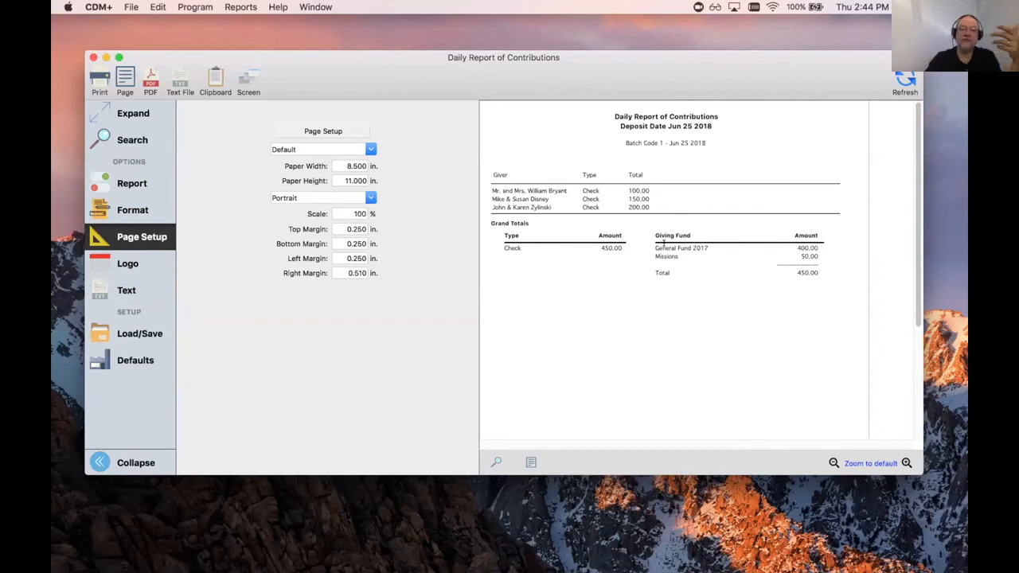
Step: Check the report's 400.00 General Fund amount and 450.00 totals, then close it
drag(799, 247, 828, 249)
click(829, 249)
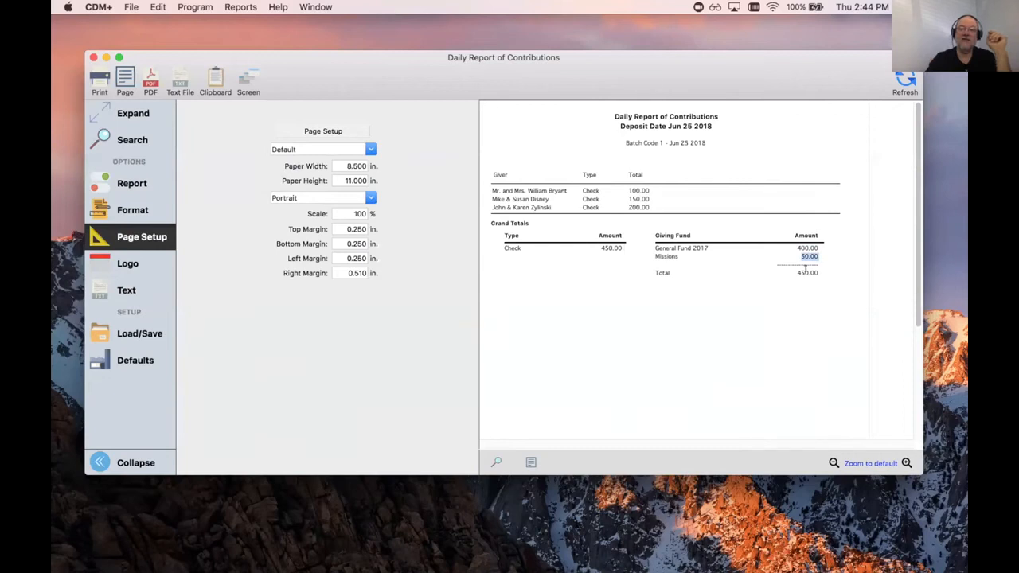
drag(797, 270, 819, 272)
drag(600, 247, 634, 243)
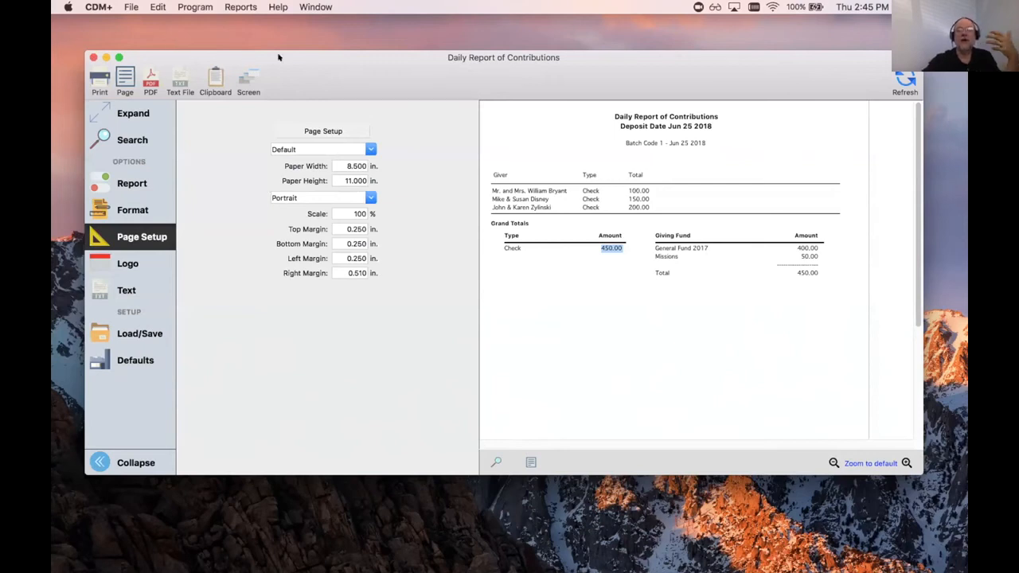
click(91, 56)
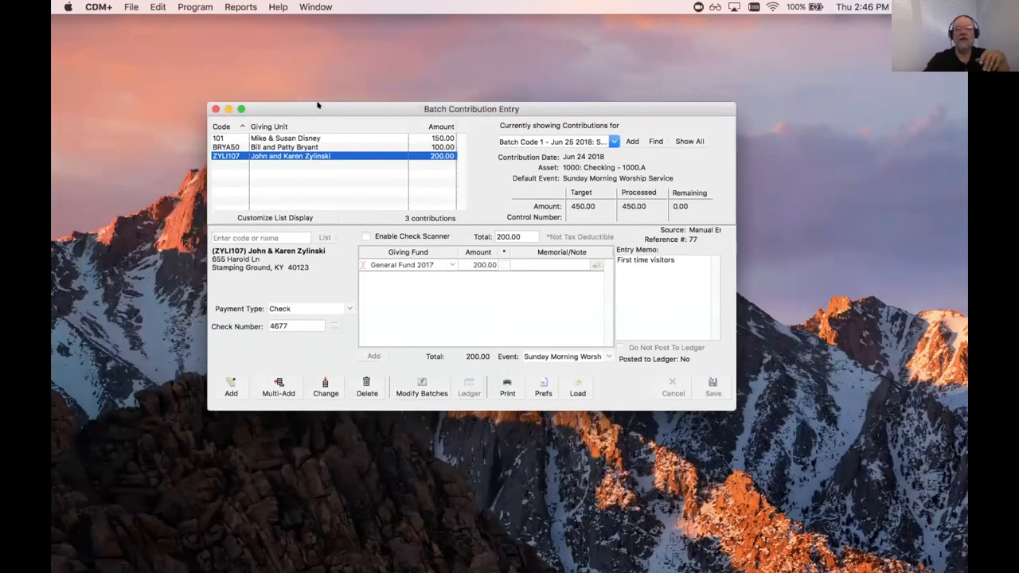
Step: Open Post Contributions to Ledger from the Program > Contributions menu
click(188, 5)
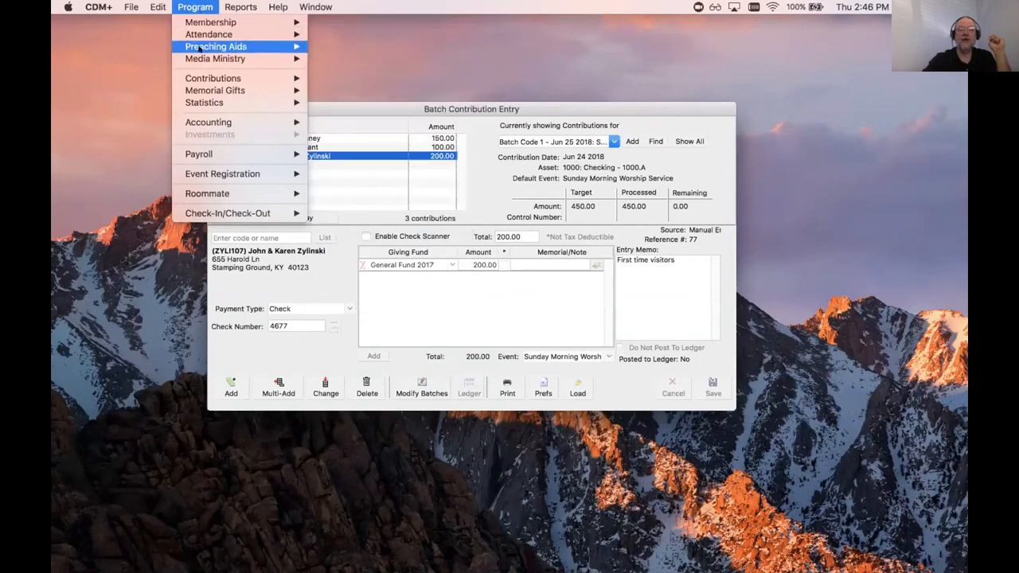
mouse_move(200, 79)
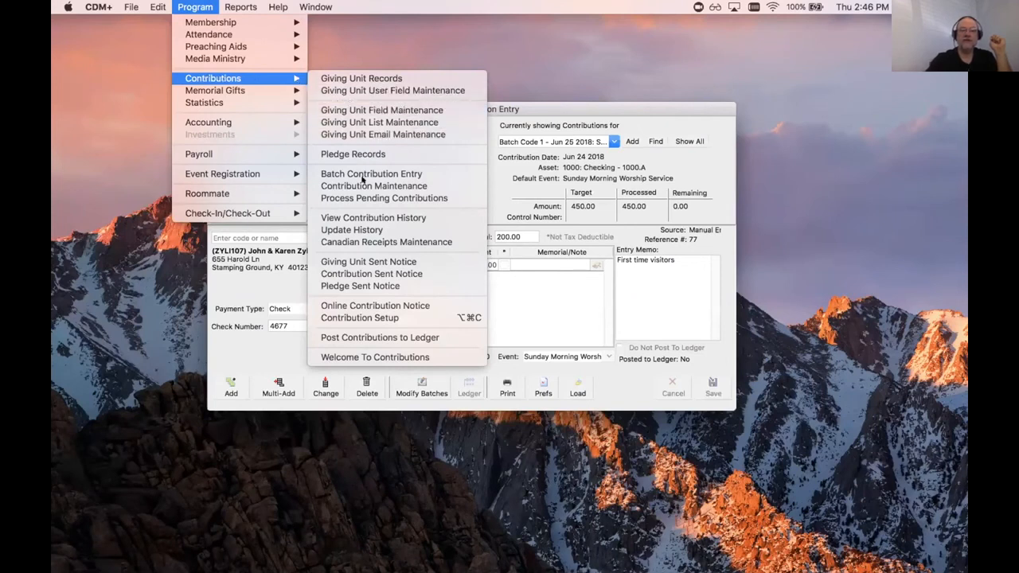
click(380, 338)
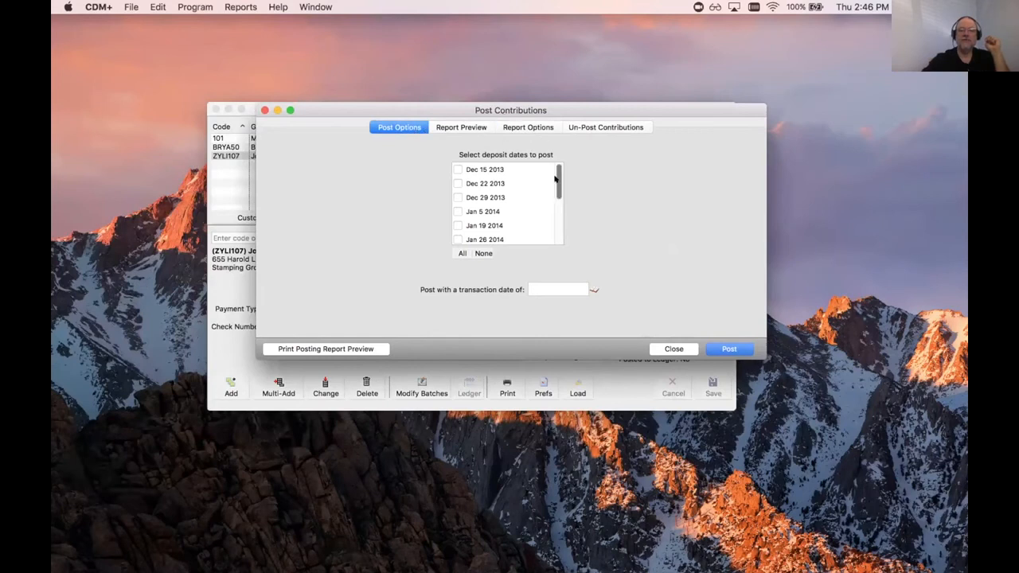
Step: Mark the Jun 25 2018 deposit with a Jun 28 2018 transaction date and preview the posting report
drag(555, 178, 555, 240)
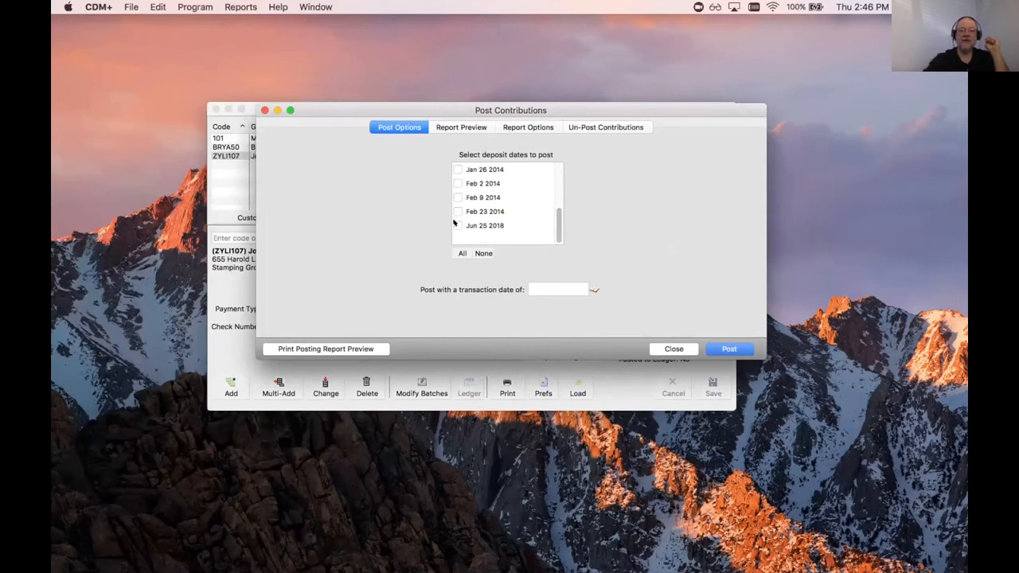
click(457, 225)
click(594, 290)
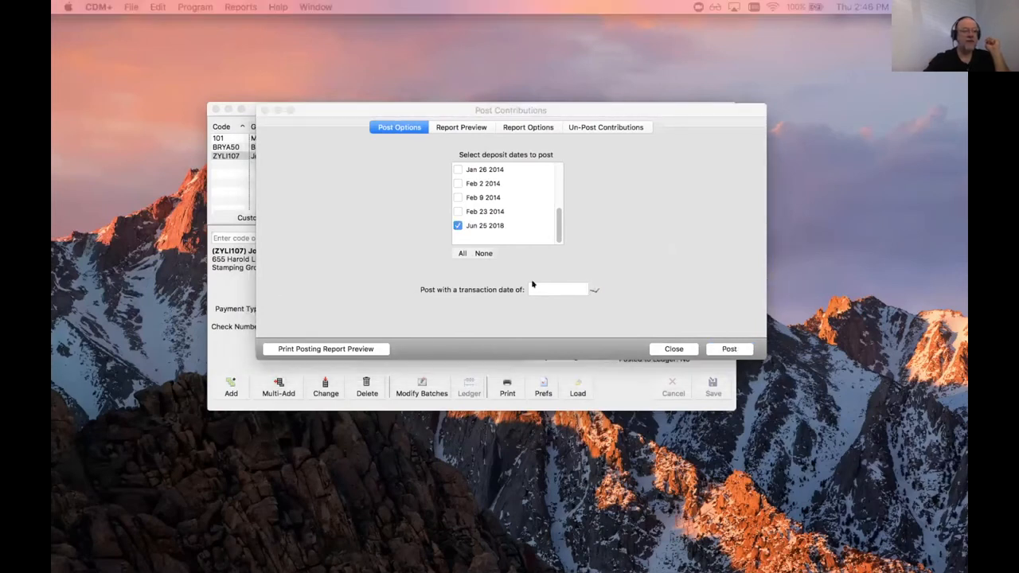
click(723, 274)
click(753, 307)
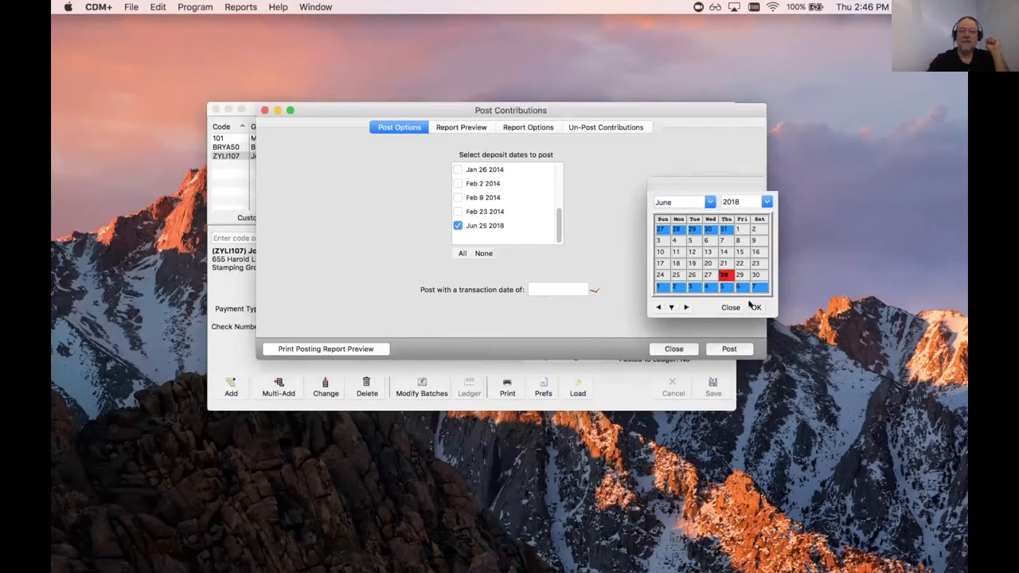
click(464, 127)
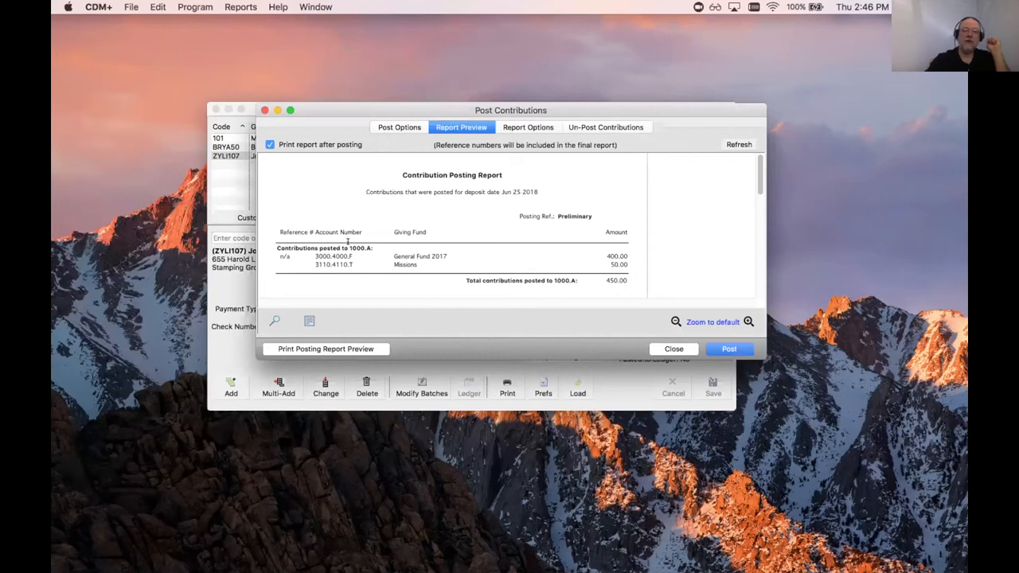
Step: Inspect the 1000.A and 4110 accounts in the preview, review Report Options, then return to Post Options
drag(349, 247, 373, 248)
click(397, 242)
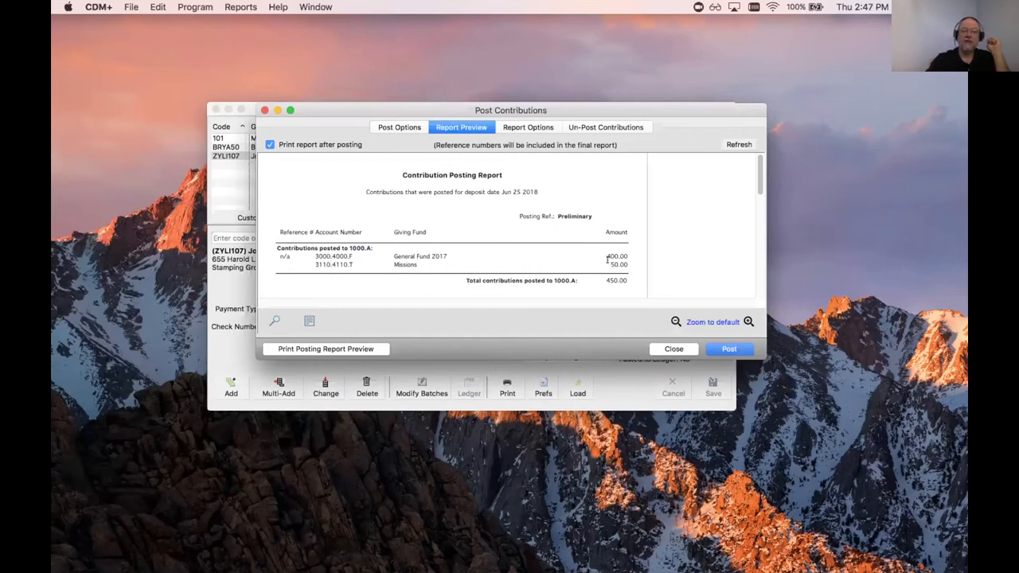
drag(333, 265, 350, 265)
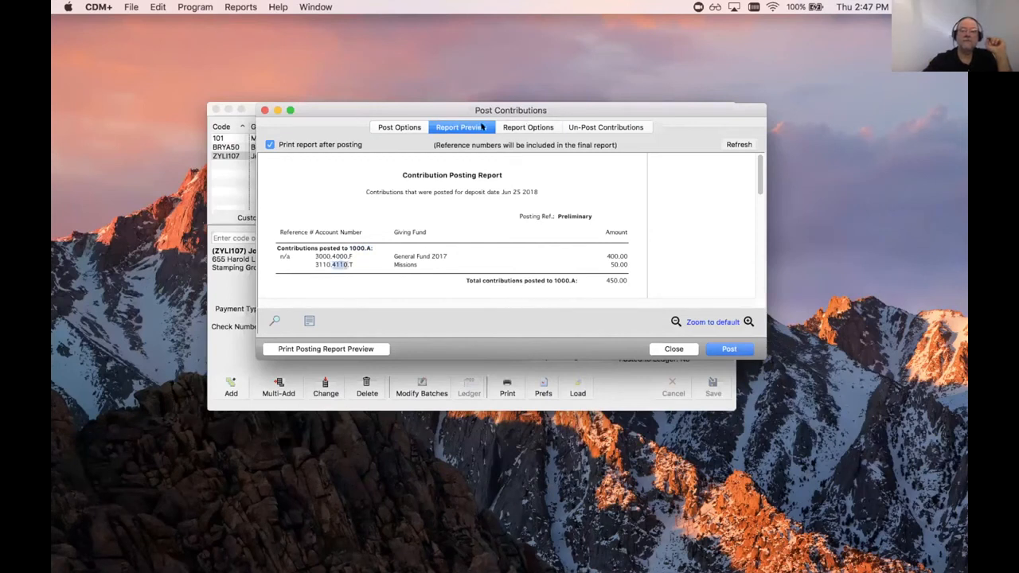
click(511, 128)
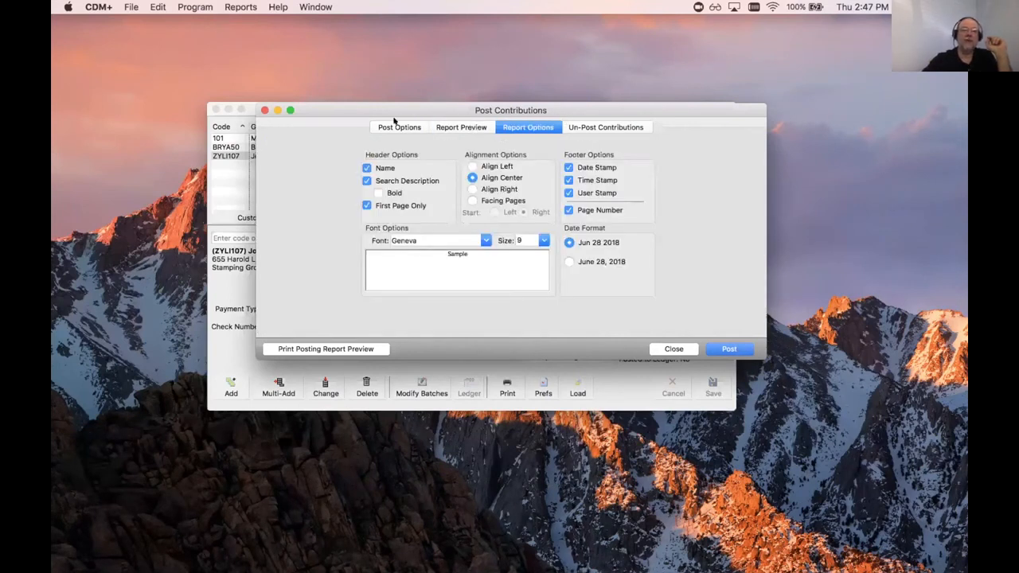
click(398, 127)
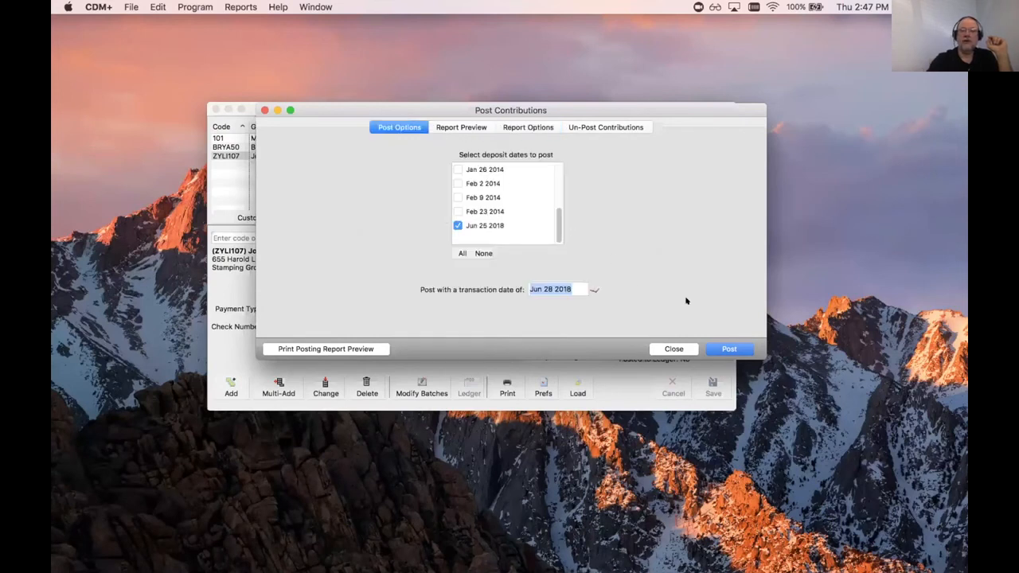
Step: Post the Jun 25 2018 deposit as Posting Ref 16, viewing the report on screen, then close it
click(728, 348)
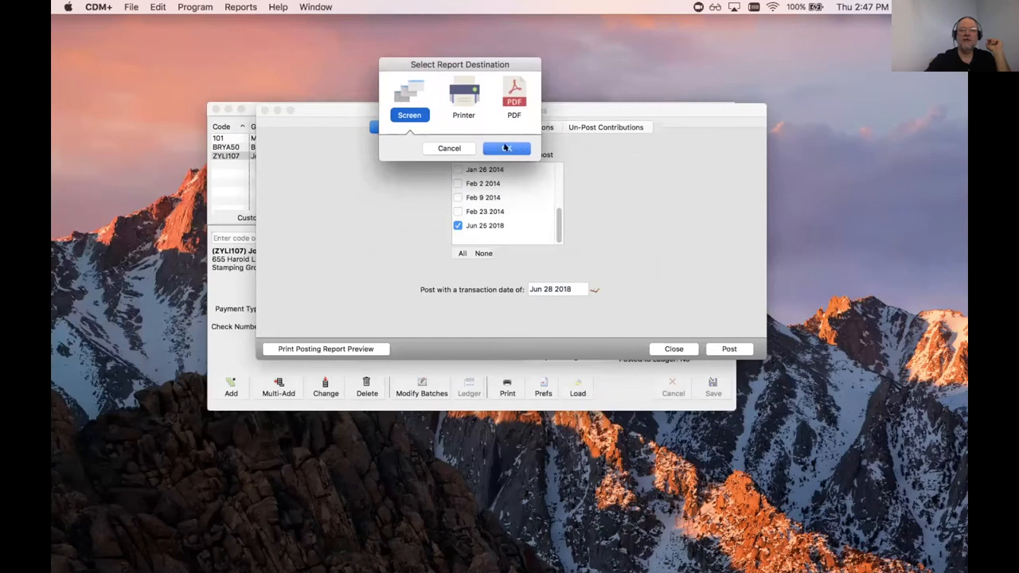
click(505, 148)
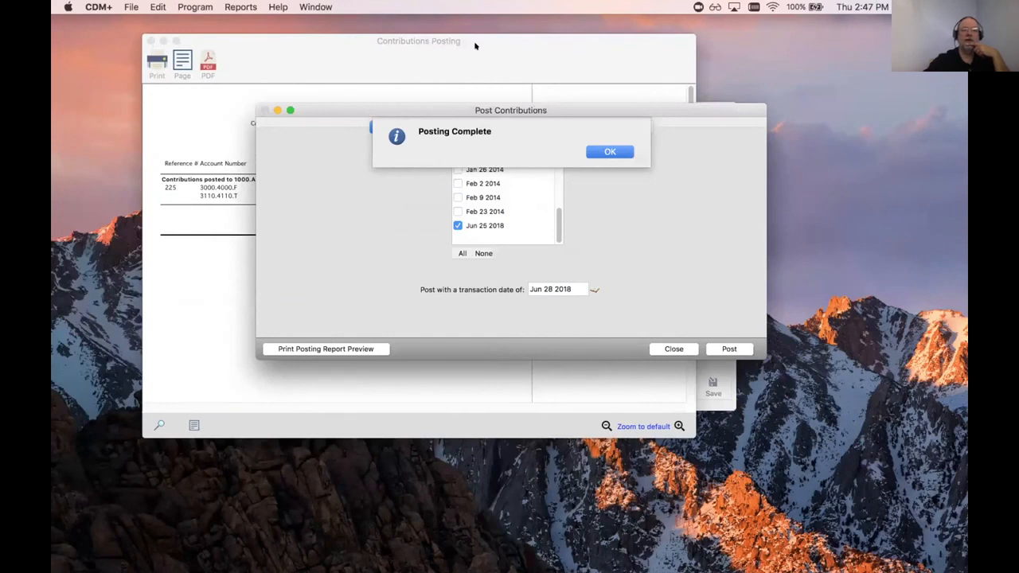
click(609, 150)
click(513, 48)
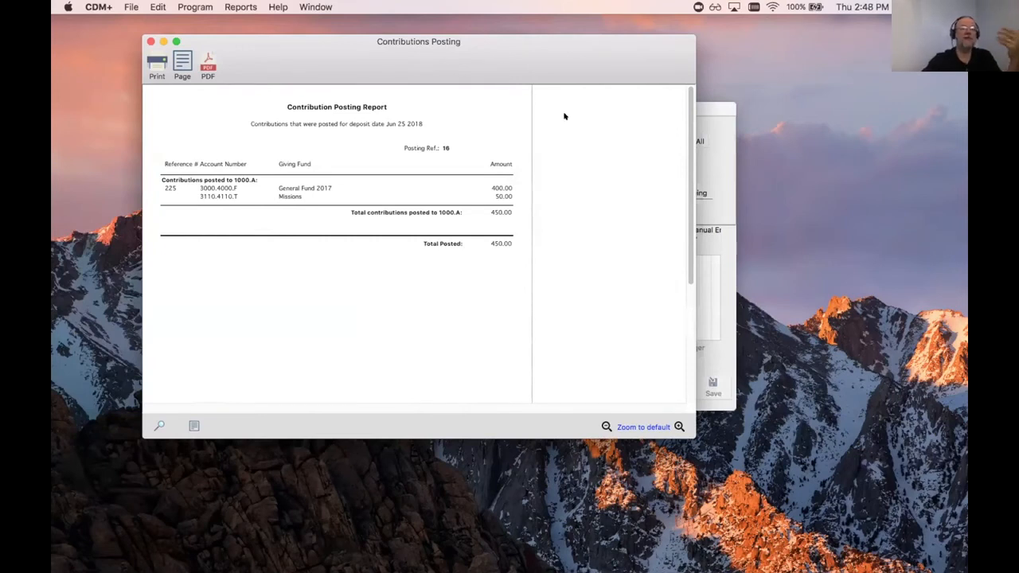
click(149, 41)
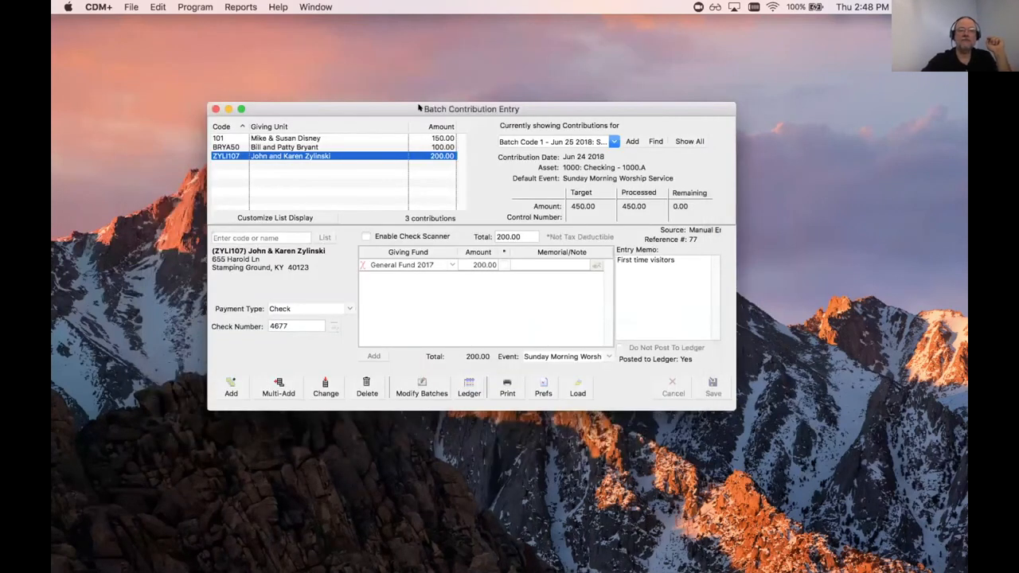
Step: Move the batch entry window aside and reopen Post Contributions to Ledger
drag(471, 107, 520, 131)
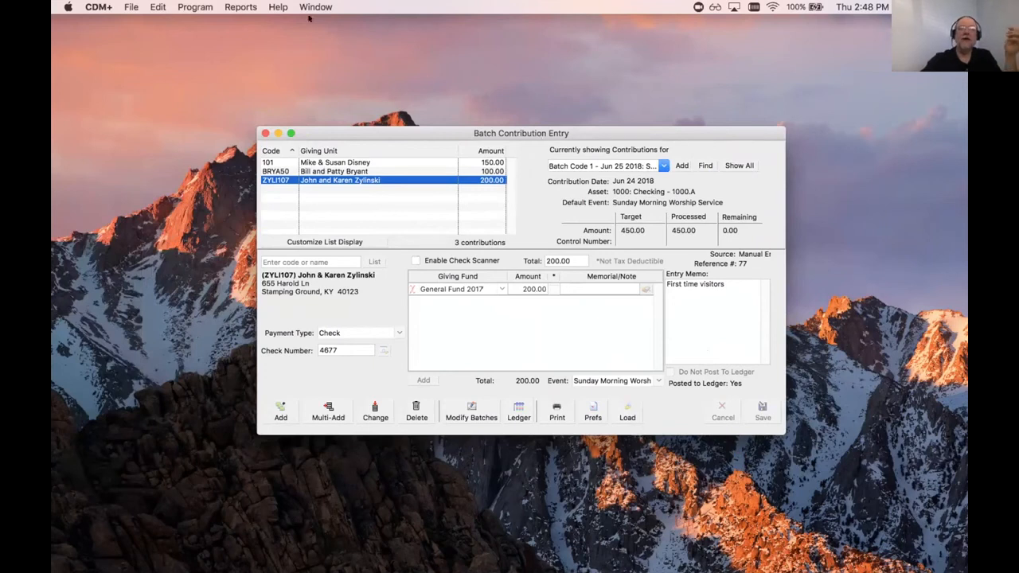
click(195, 7)
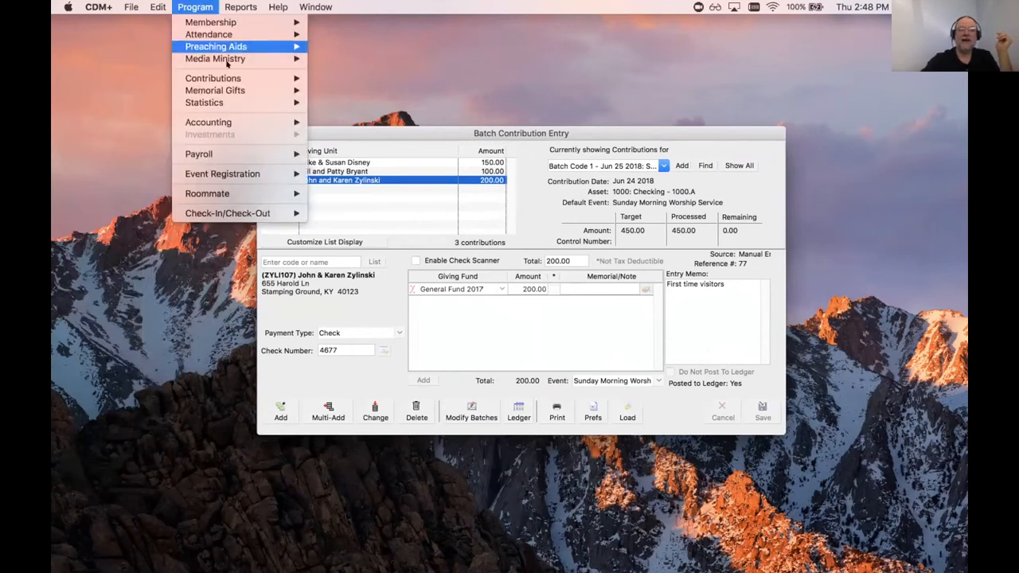
mouse_move(237, 78)
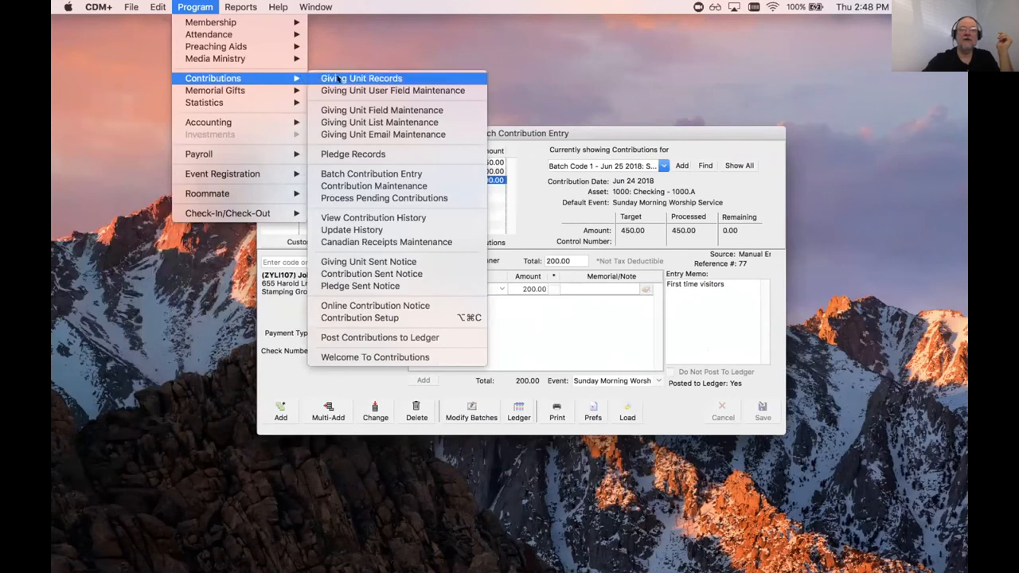
click(370, 336)
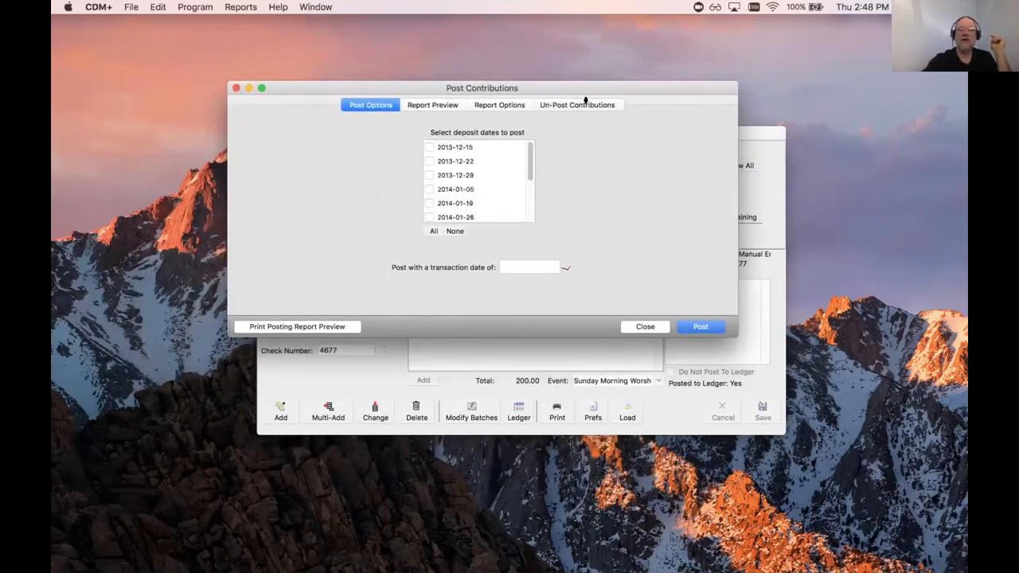
Step: Select the Jun 28 2018 posting in the Un-Post Contributions list
click(586, 105)
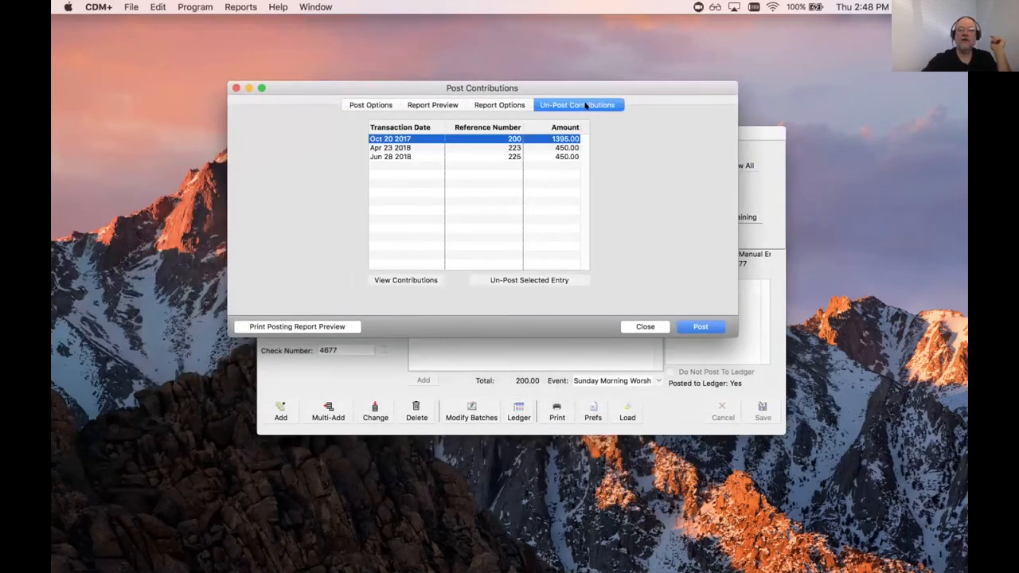
click(412, 156)
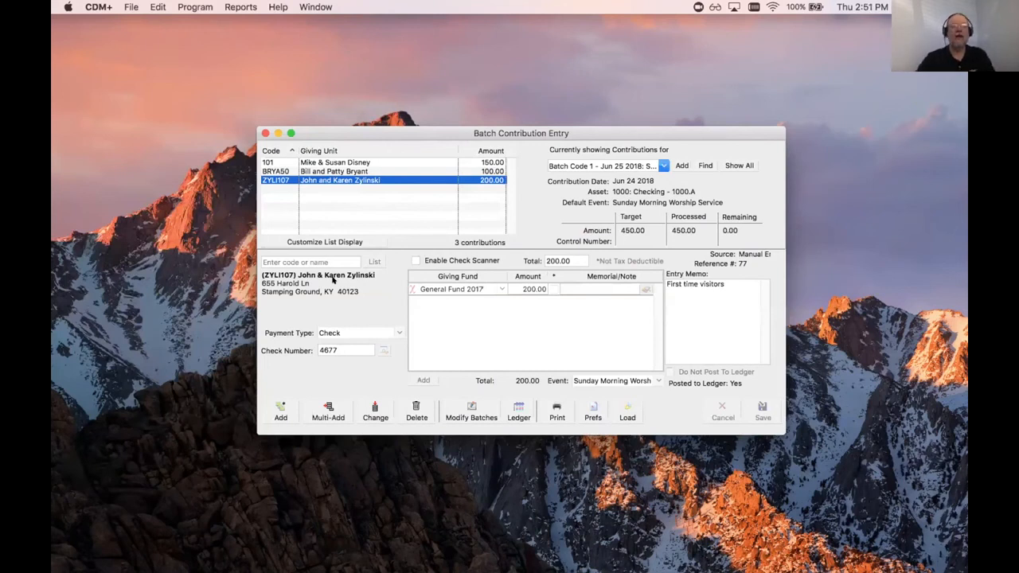
Step: Open Giving Unit Records from the Contributions menu and add a new giving unit
click(196, 7)
mouse_move(271, 22)
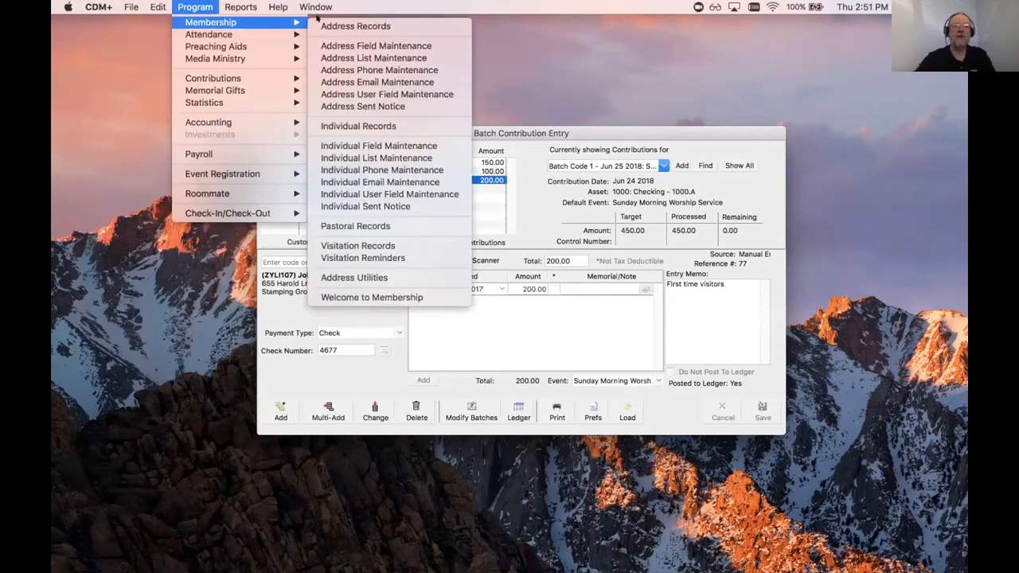
mouse_move(239, 79)
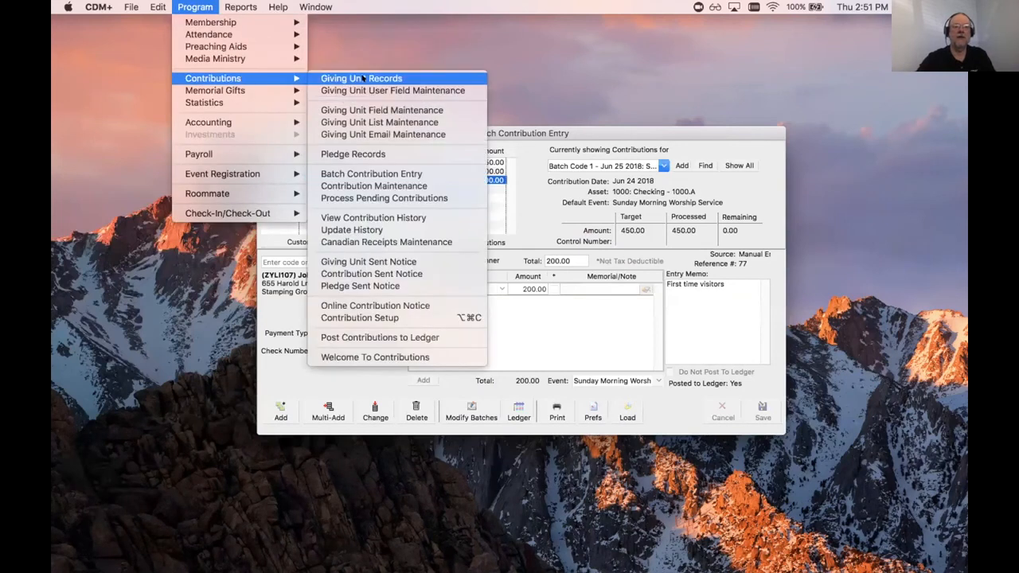
click(363, 79)
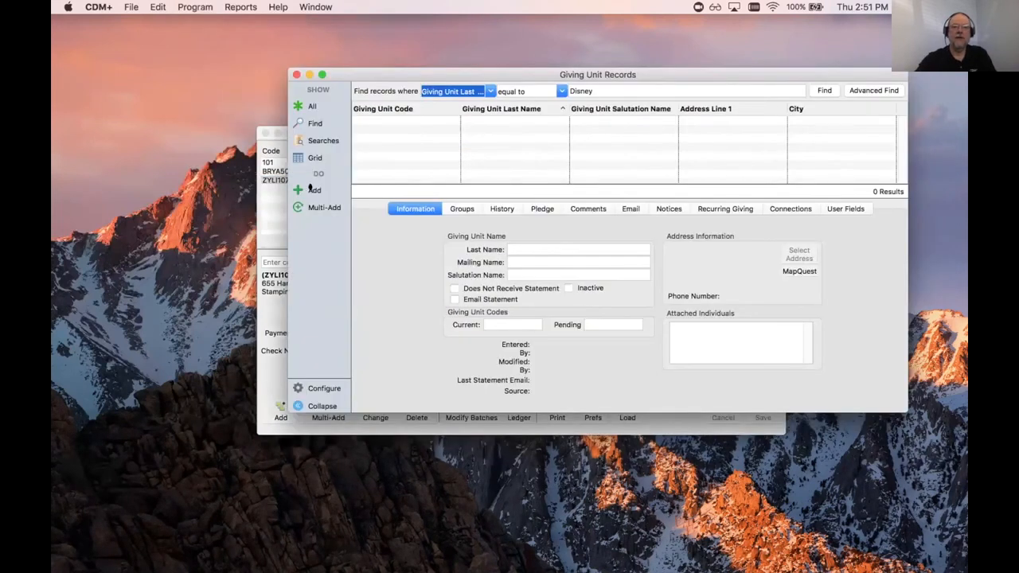
click(311, 188)
Step: Enter last name 'Visitor Gifts' and current code ZZZVISITOR for the new unit
click(525, 249)
text(Visto)
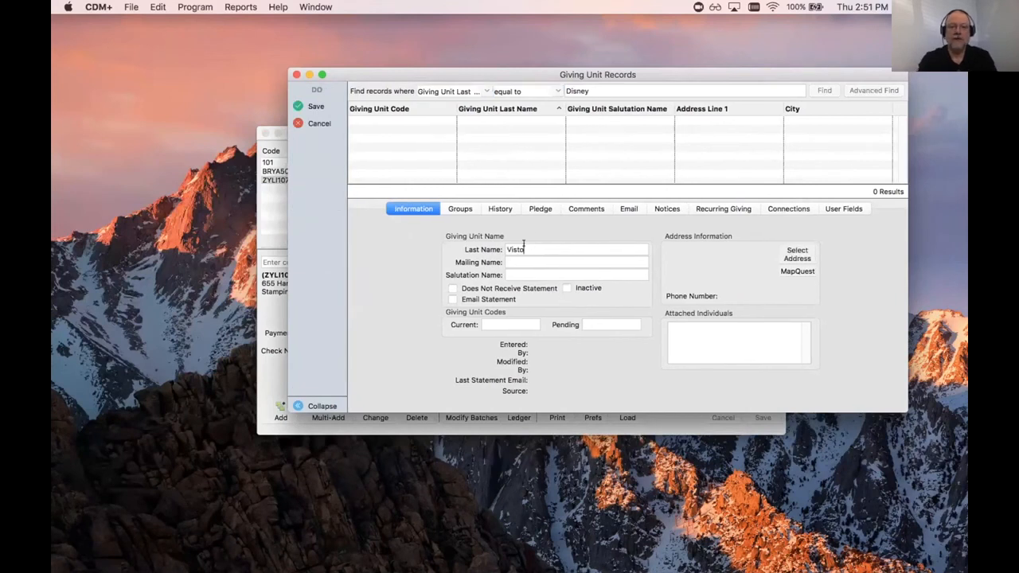
key(BackSpace)
key(BackSpace)
text(it)
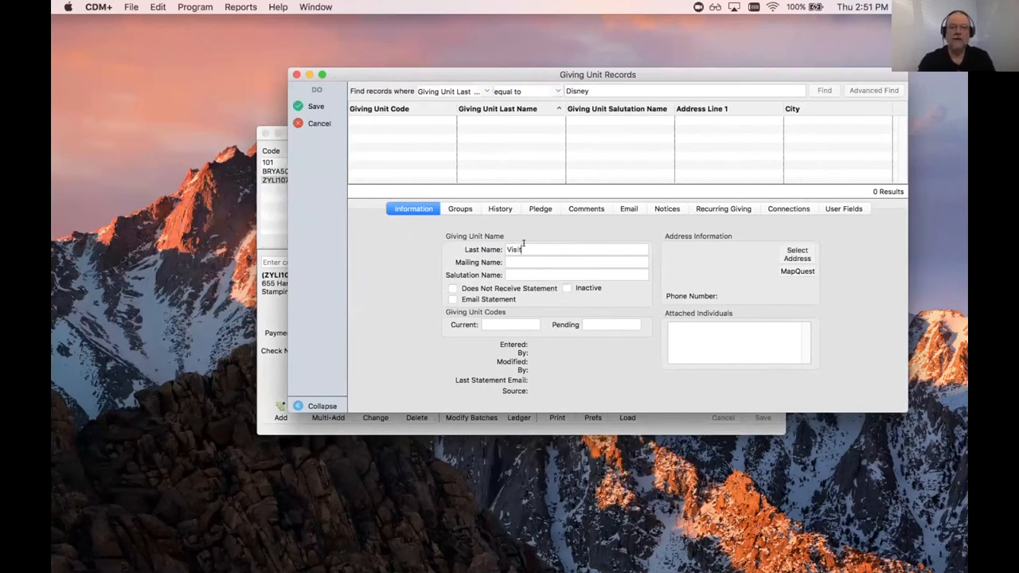
text(or Gifts)
click(496, 322)
text(ZZZVISO)
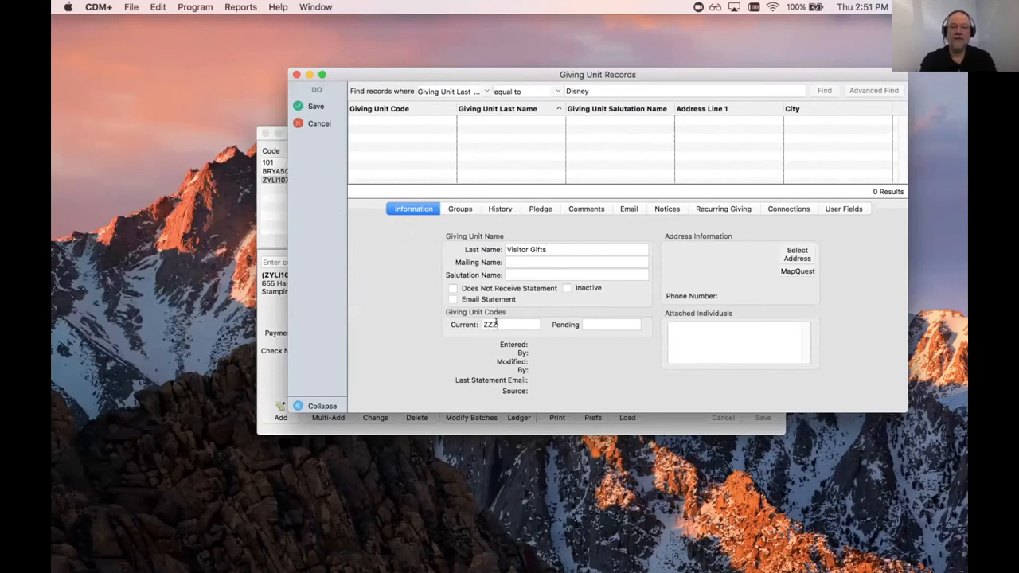
key(BackSpace)
text(ITOR)
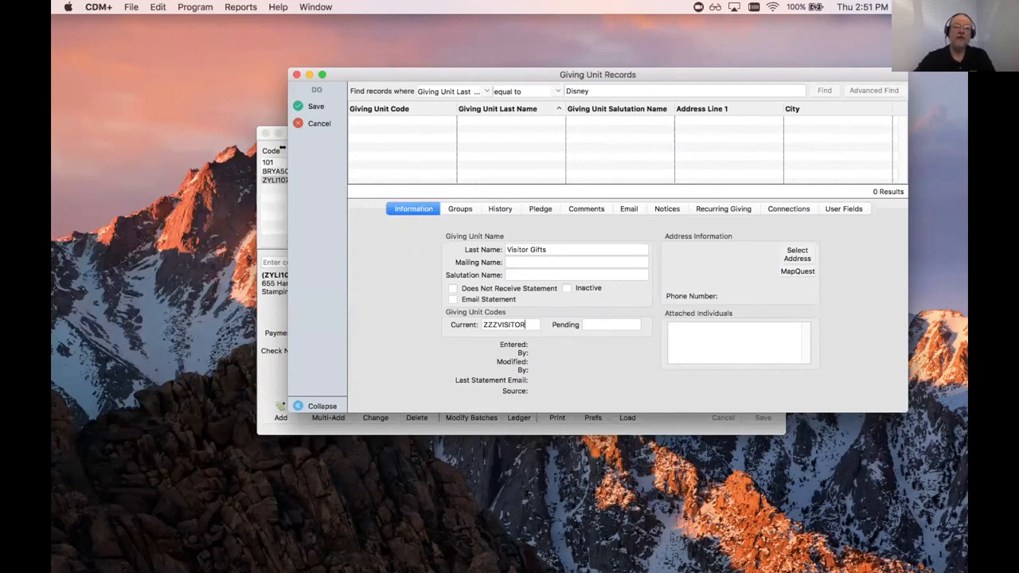
click(272, 144)
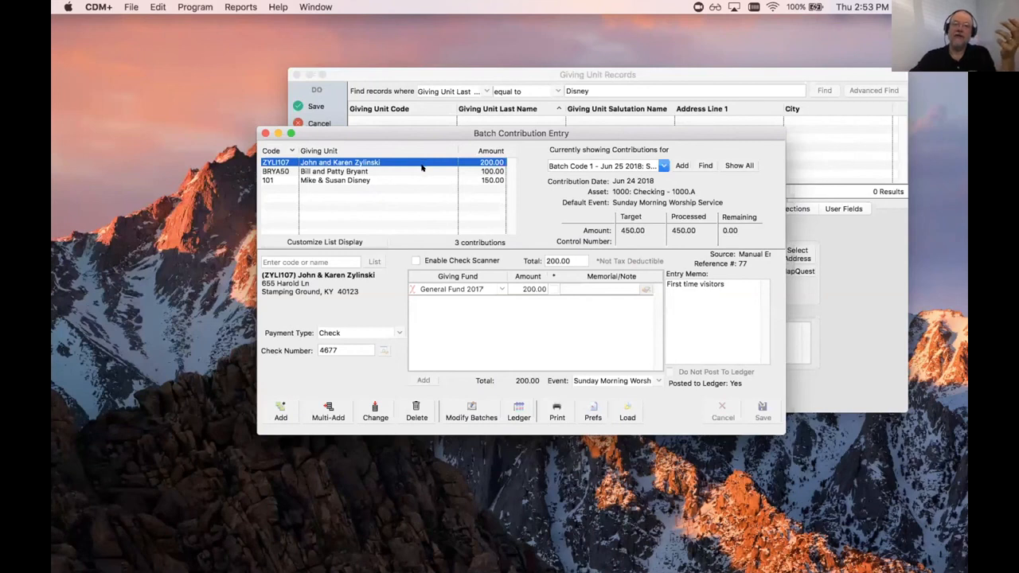
Step: Return to the unsaved Visitor Gifts giving unit record
click(504, 74)
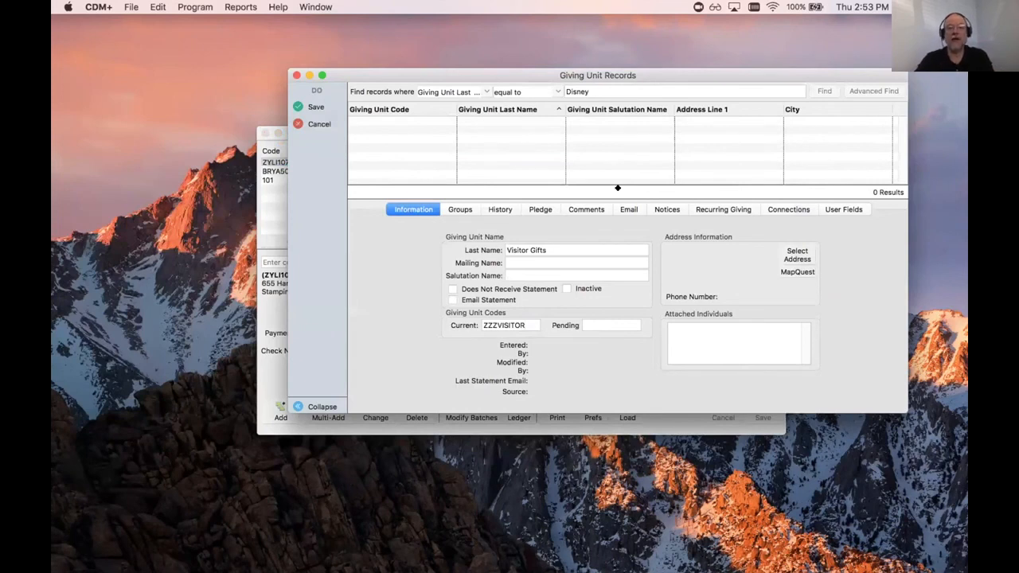
Step: Save the Visitor Gifts unit, find the Disney giving units, and open the first one's contributions
click(319, 124)
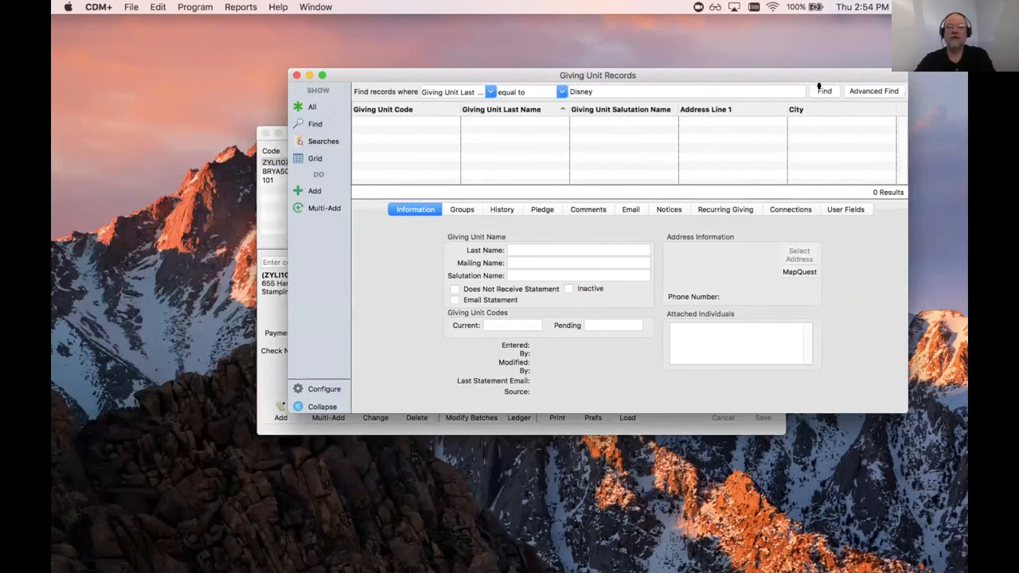
click(821, 89)
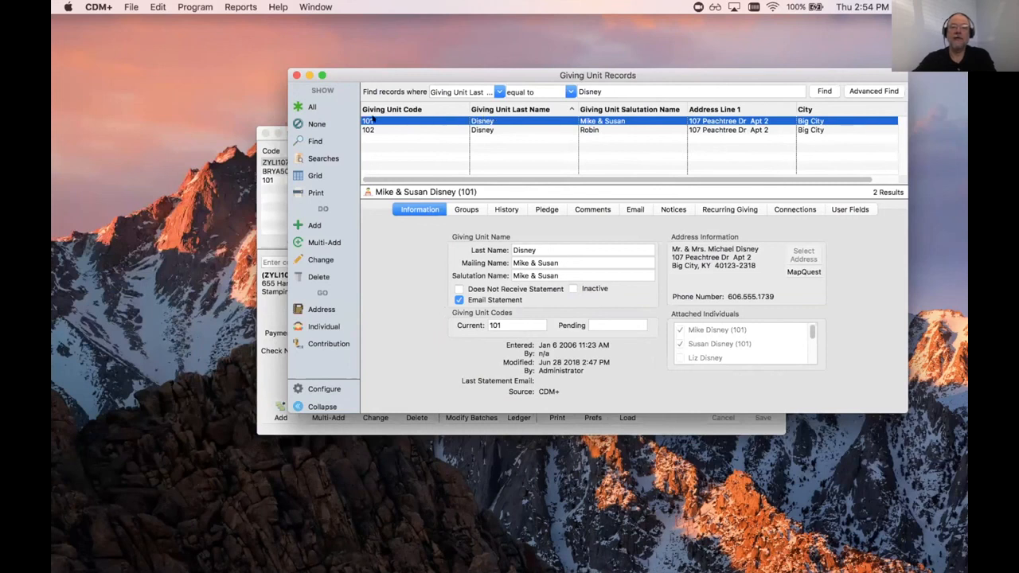
click(323, 343)
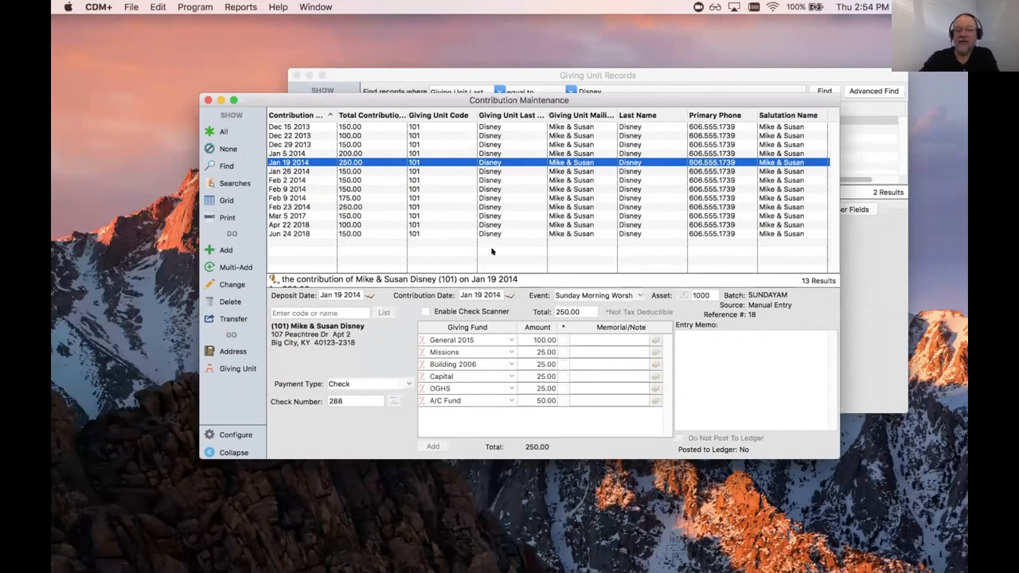
Step: Select the Jun 24 2018 Disney contribution and start a transfer to another unit
click(351, 233)
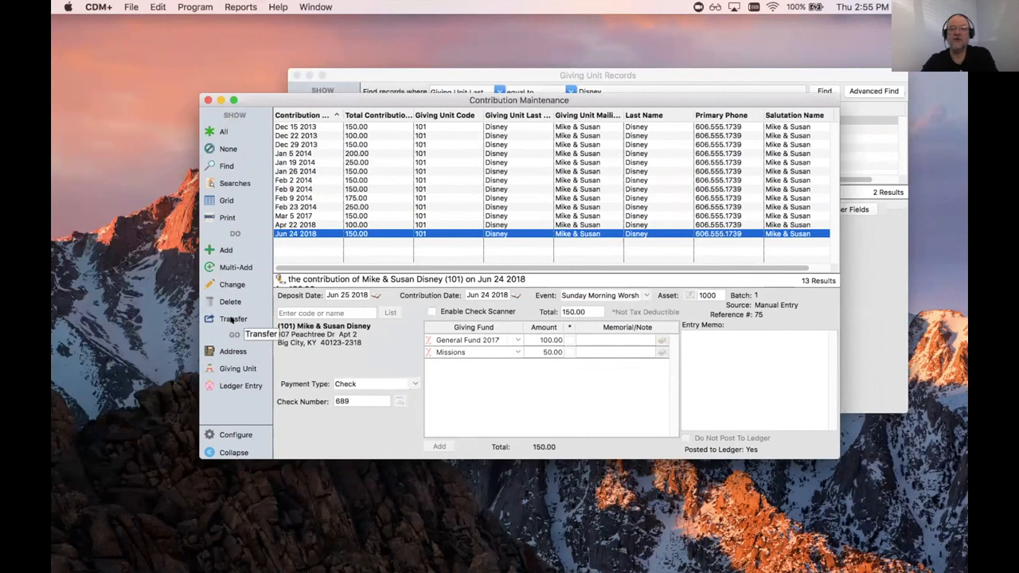
click(235, 318)
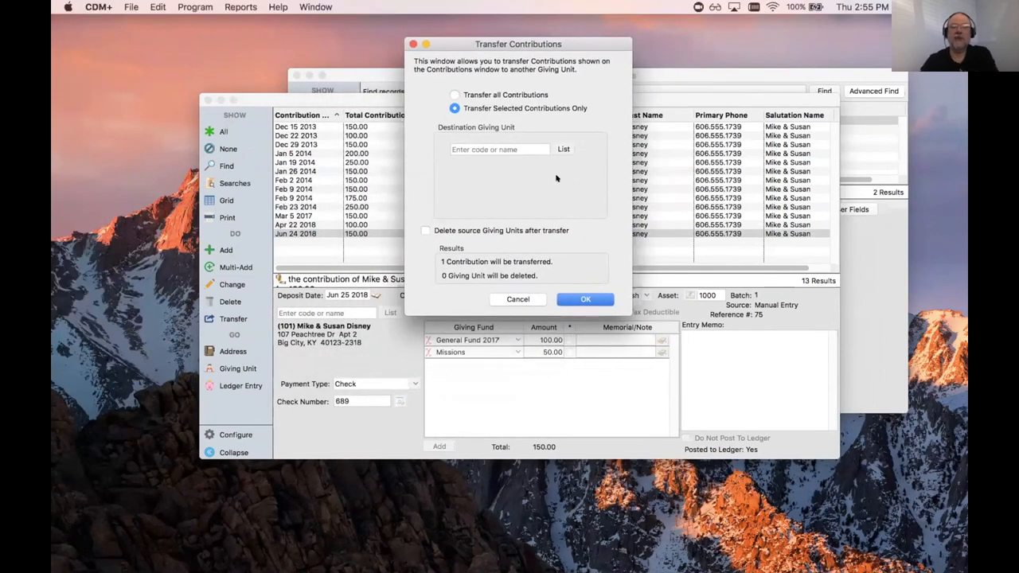
Step: Set all contributions to transfer to unit 102, deleting the source, then cancel
click(453, 95)
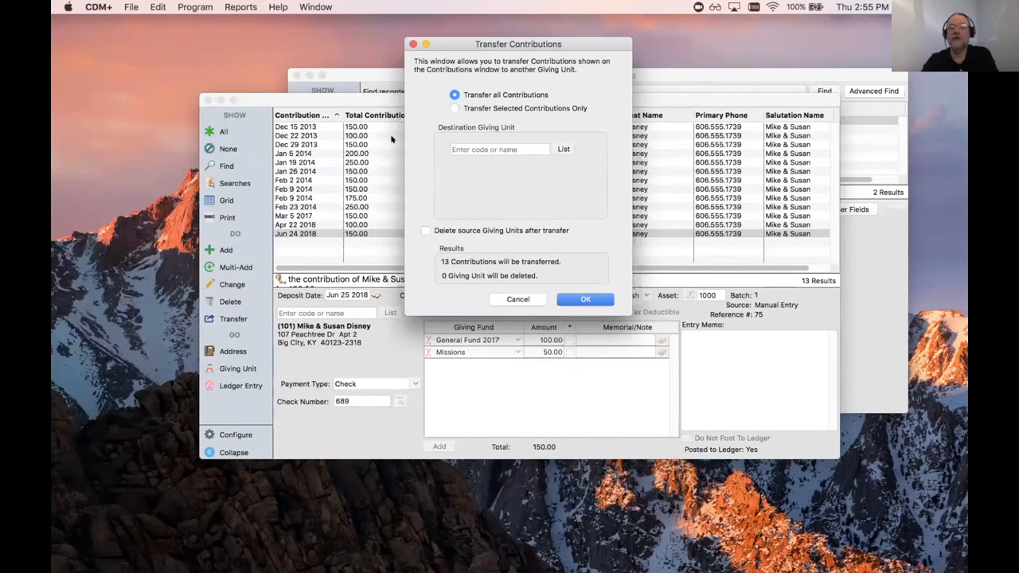
click(455, 108)
click(453, 95)
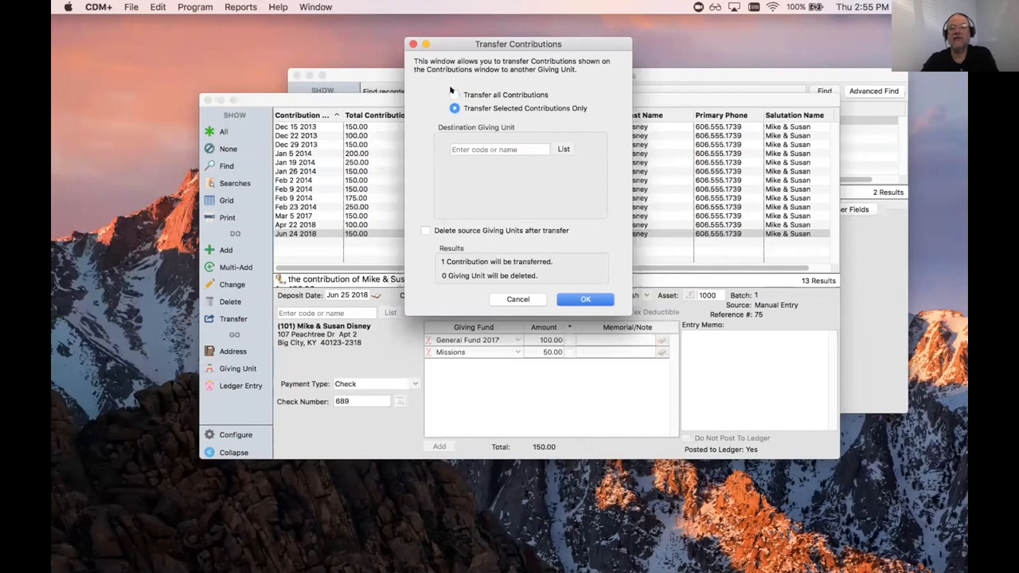
click(563, 149)
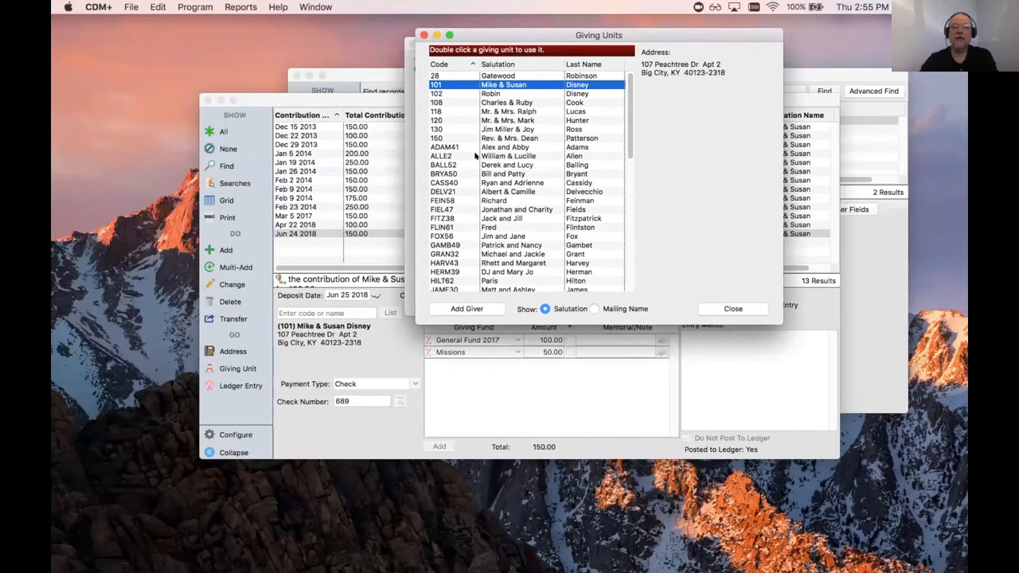
click(492, 93)
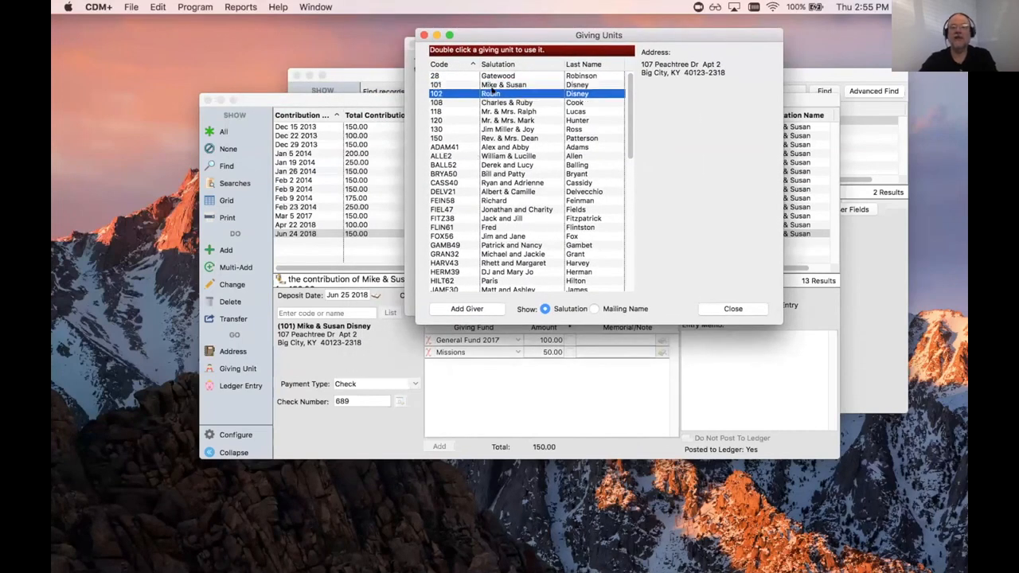
double_click(492, 93)
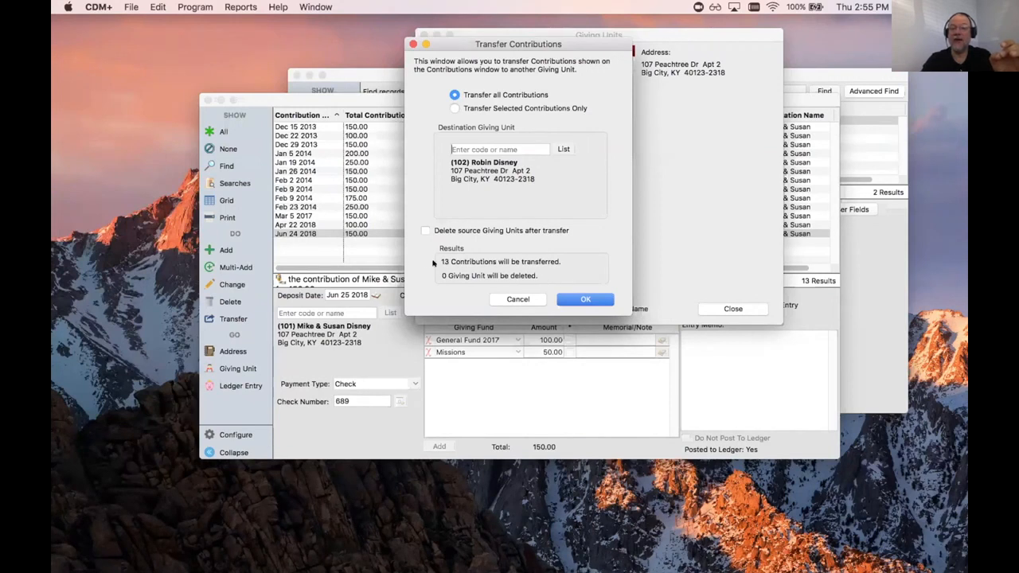
click(425, 230)
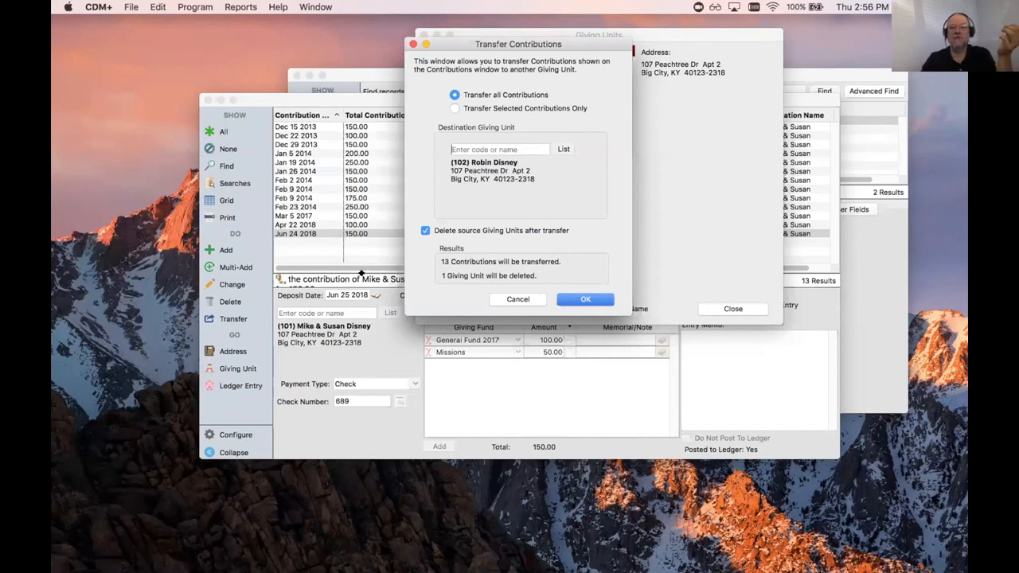
click(508, 297)
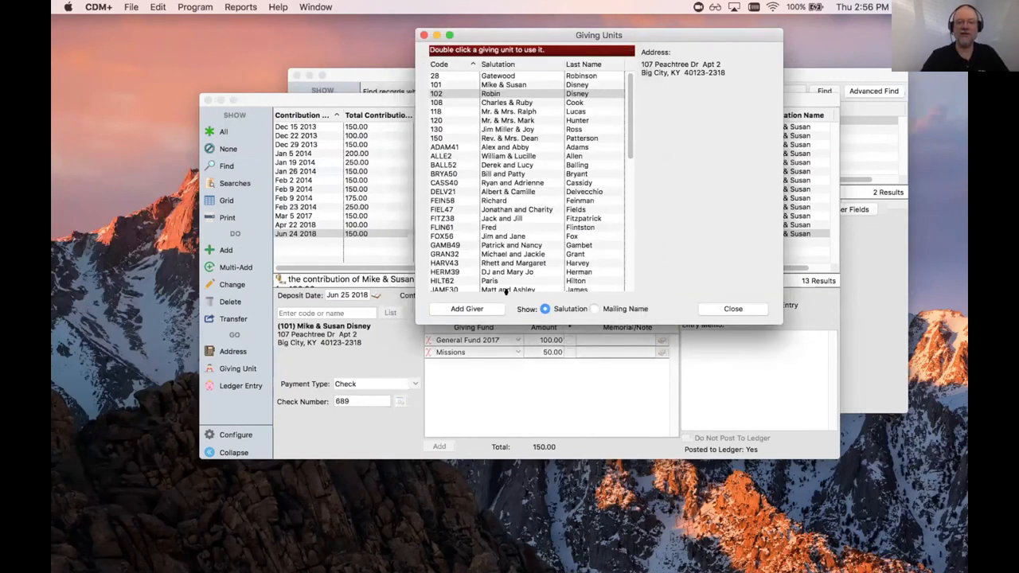